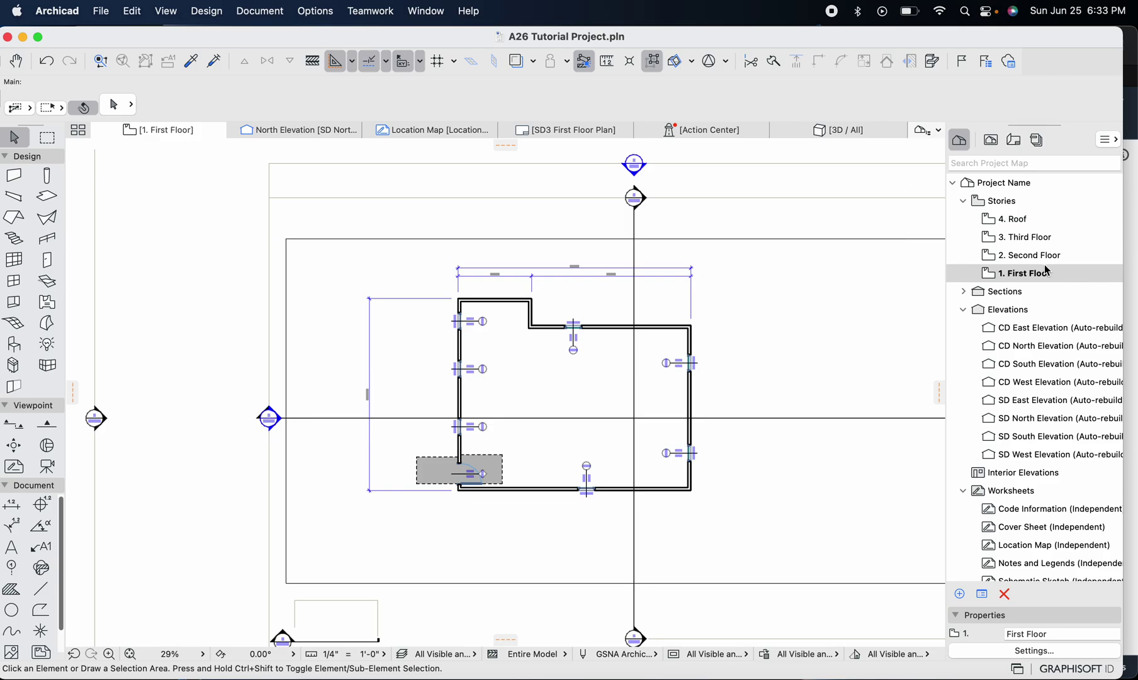
# Examine the first floor plan, including its walls, windows, door, dimensions, and section and elevation markers
pyautogui.moveTo(1124, 256); pyautogui.dragTo(1137, 257)
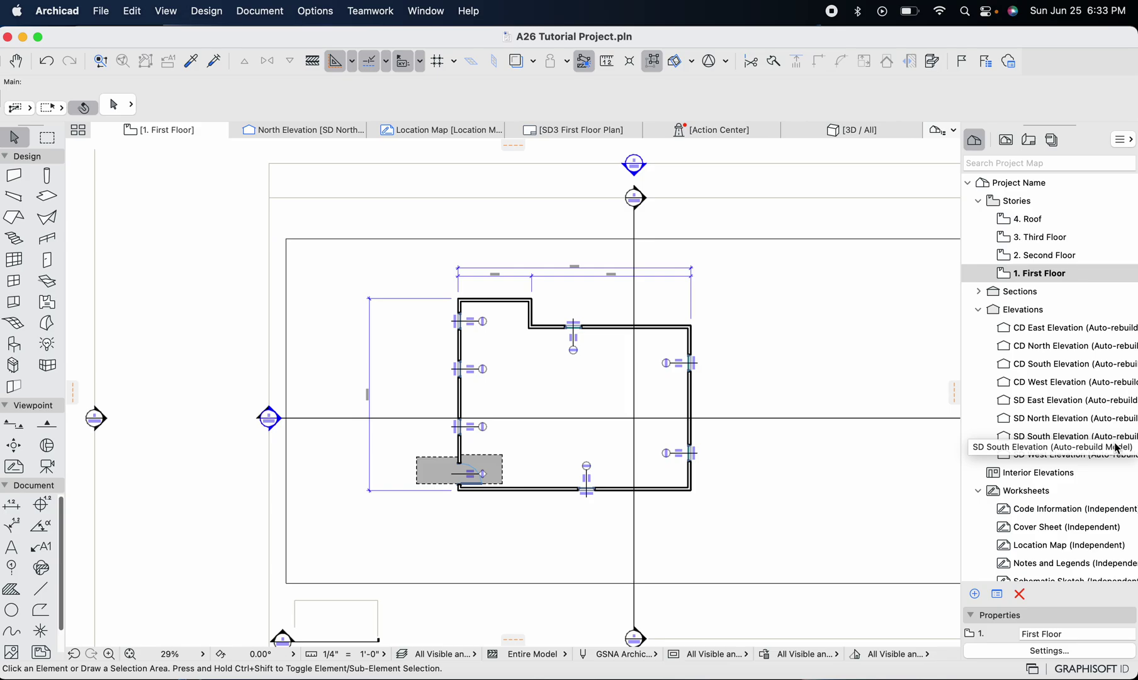
pyautogui.press('F1')
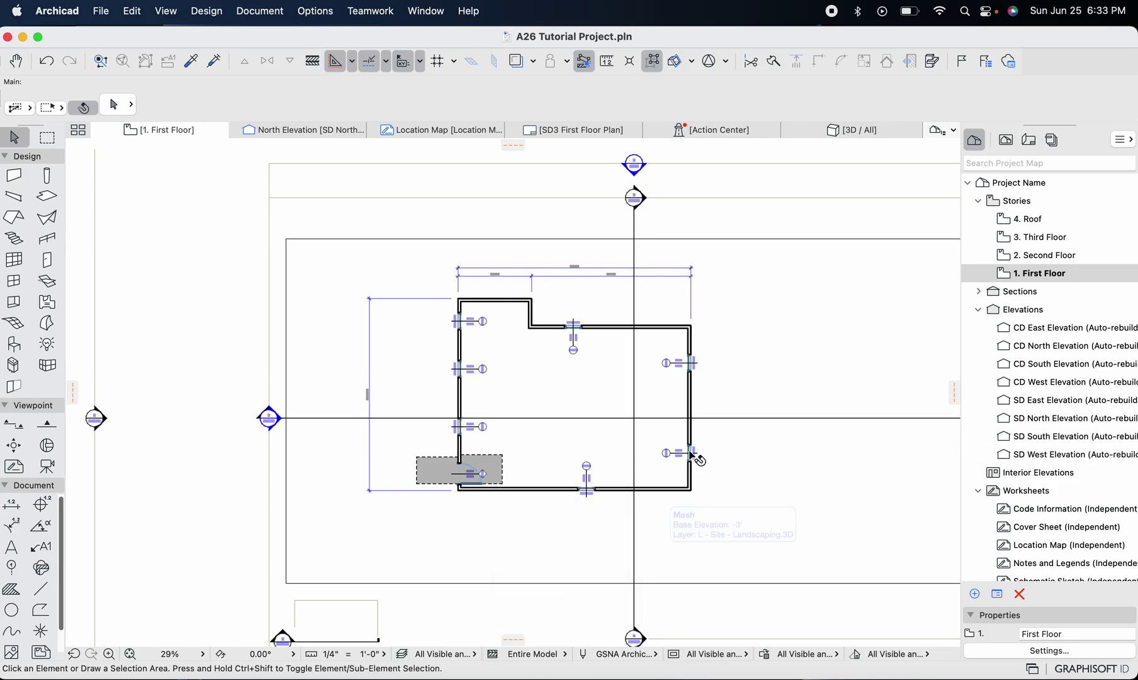
pyautogui.scroll(-1, 692, 307)
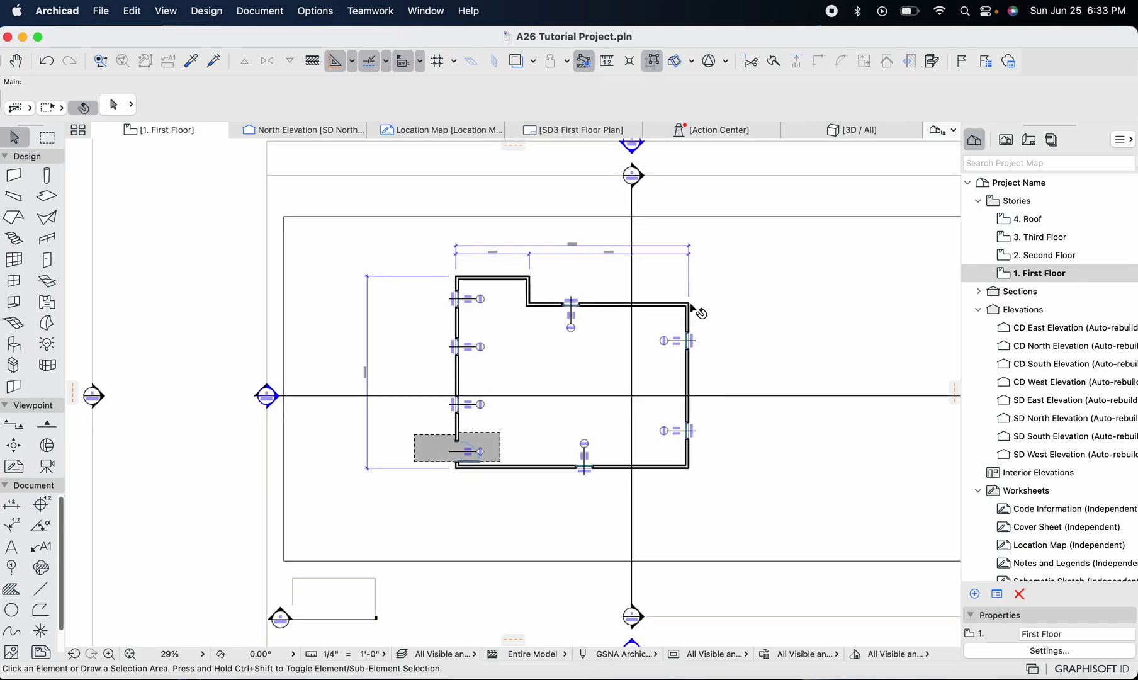
pyautogui.hscroll(1, 692, 310)
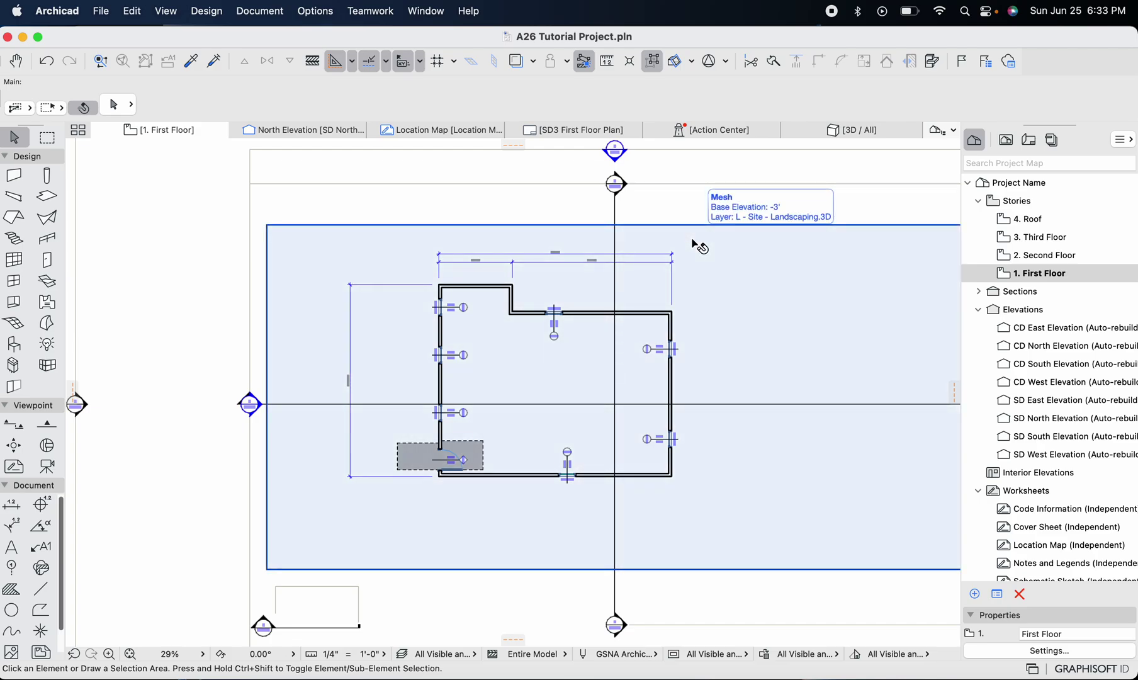
pyautogui.scroll(3, 226, 284)
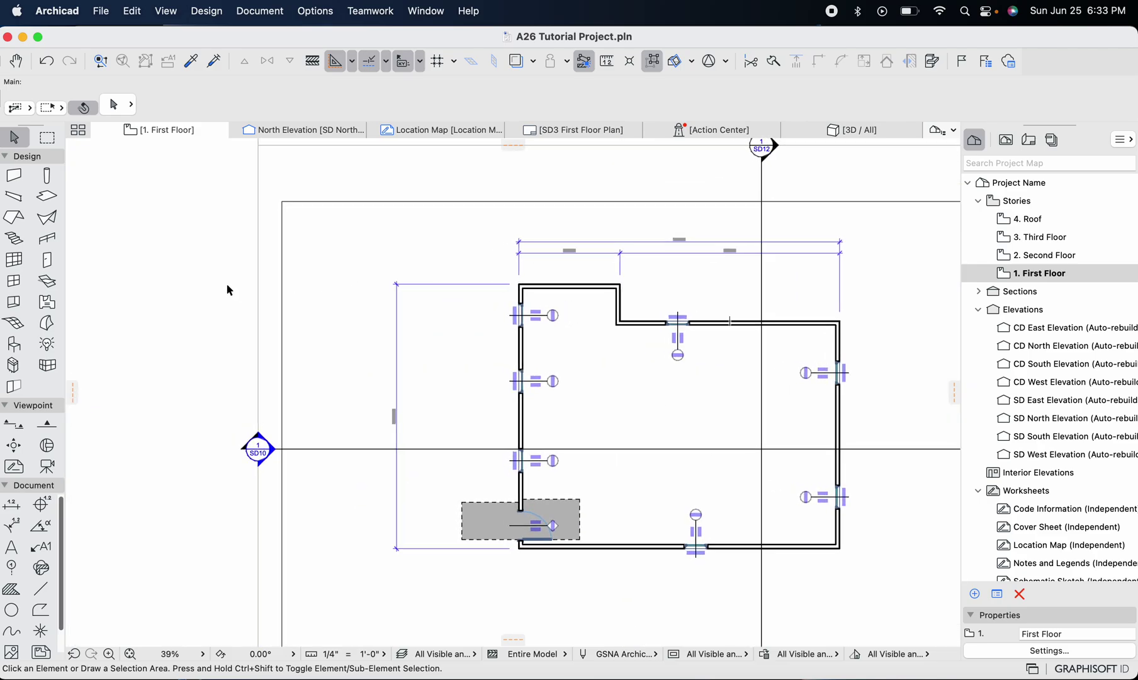
pyautogui.hscroll(3, 226, 282)
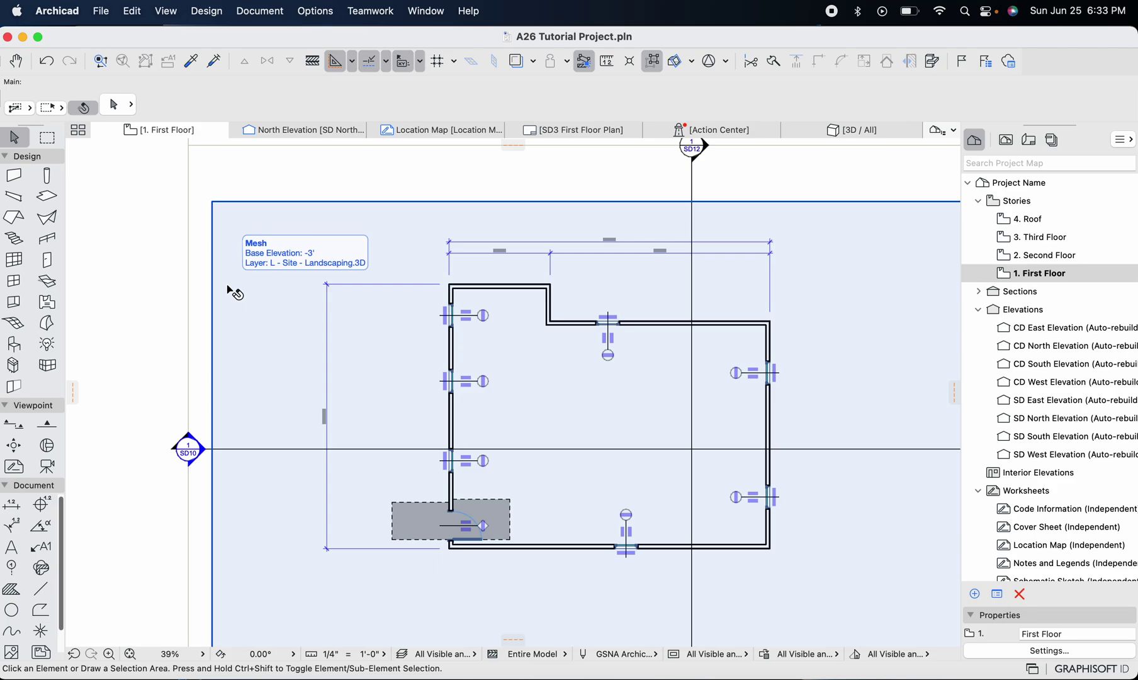
pyautogui.hscroll(2, 234, 293)
pyautogui.scroll(-1, 234, 292)
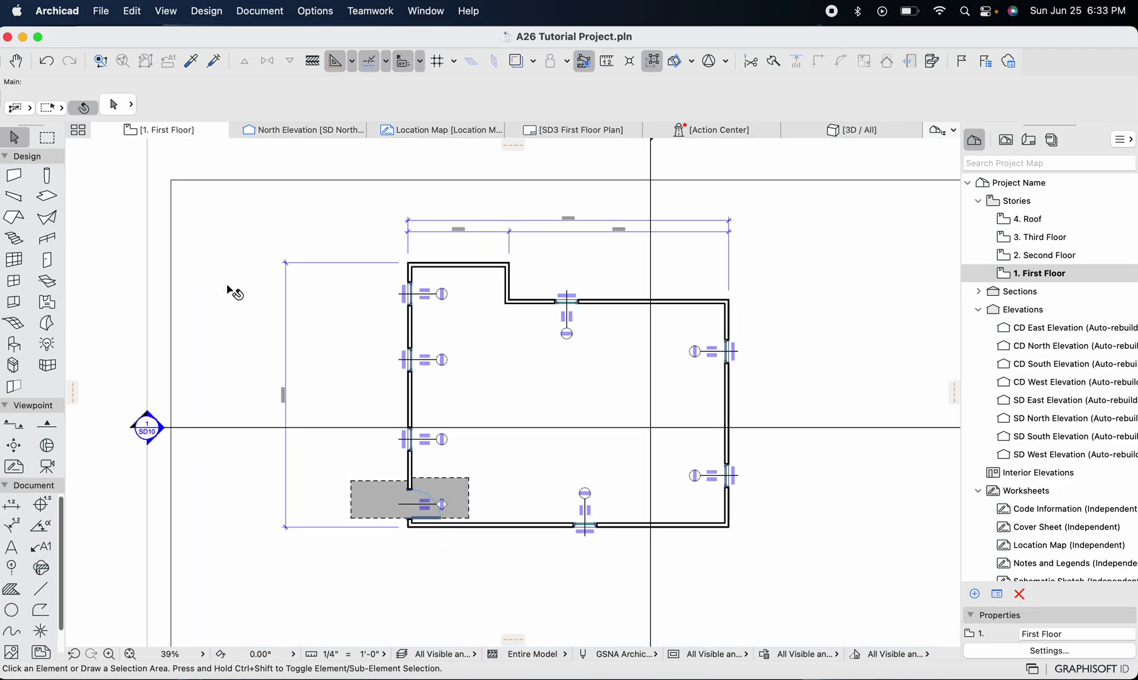
pyautogui.keyDown('ctrl'); pyautogui.scroll(-2, 234, 293); pyautogui.keyUp('ctrl')
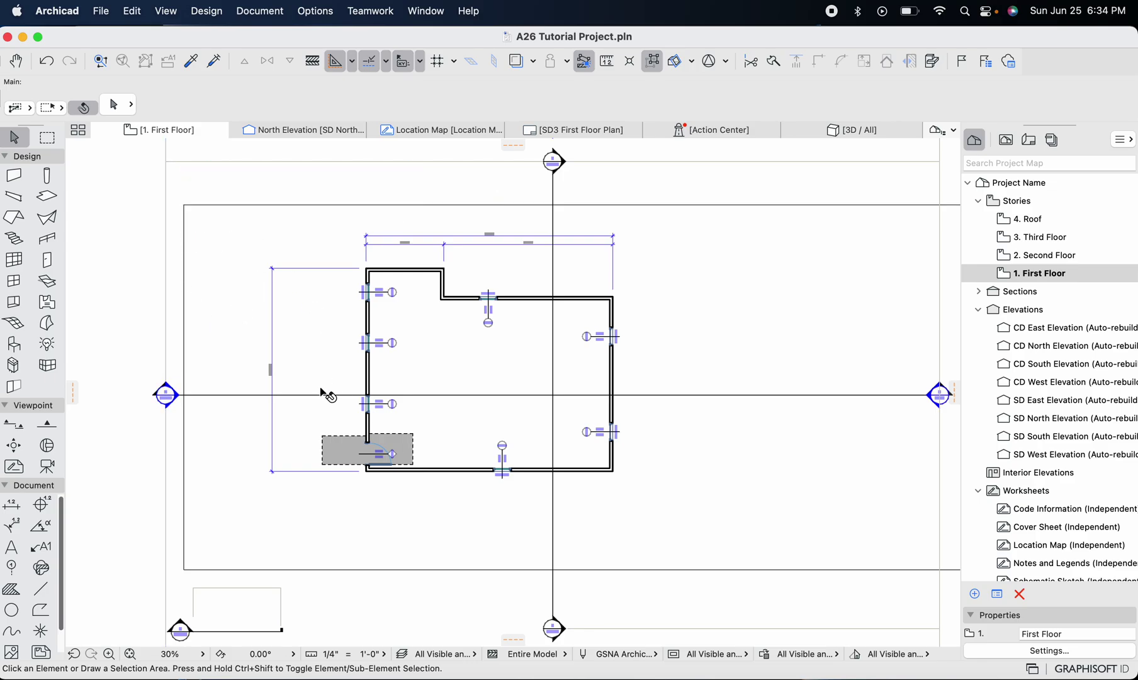
pyautogui.scroll(3, 403, 286)
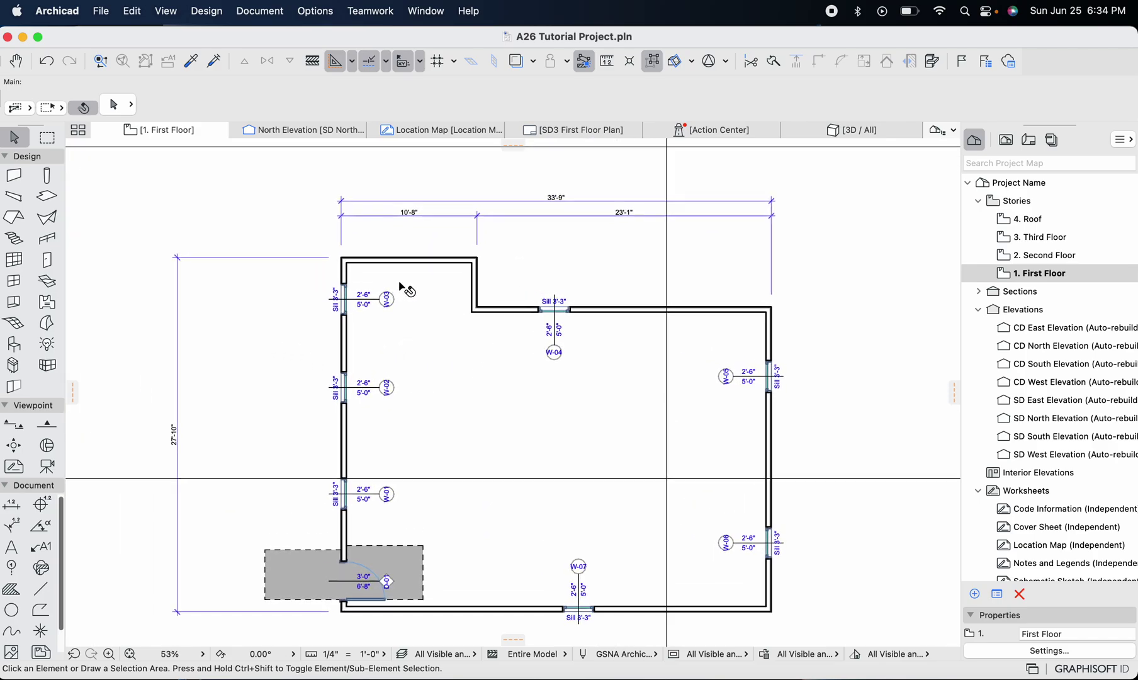
pyautogui.scroll(-4, 403, 286)
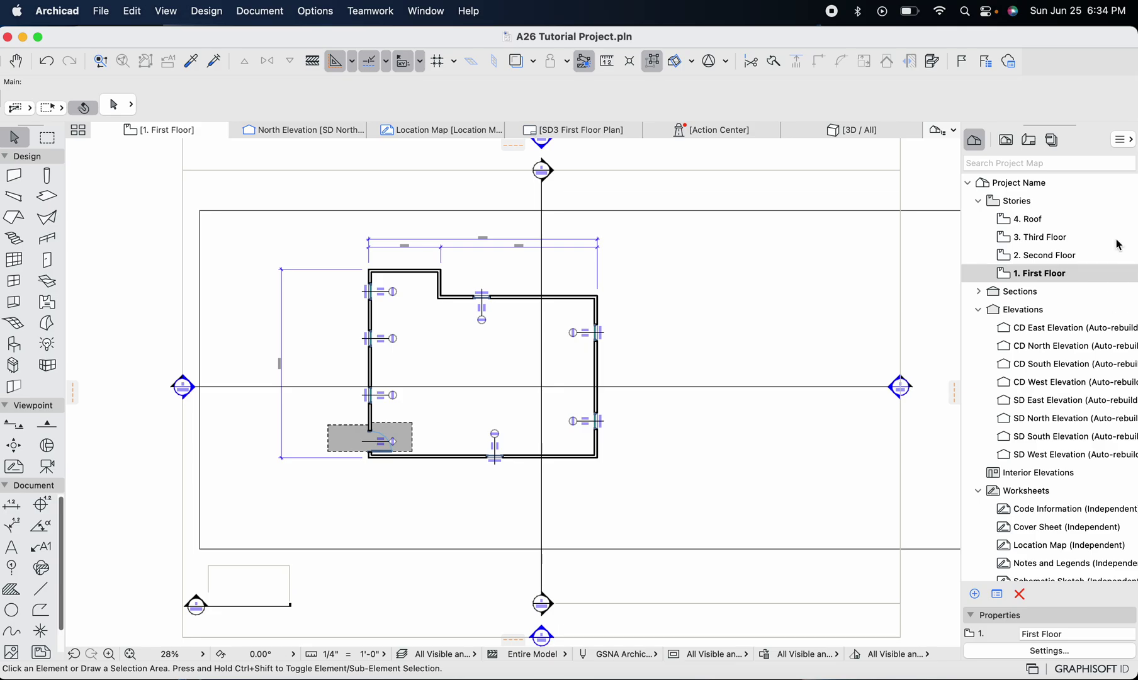
# Show the Layout Book and collapse its Floor Plans, Schematic Design and Design Development / Construction Documentation subsets
pyautogui.click(1030, 141)
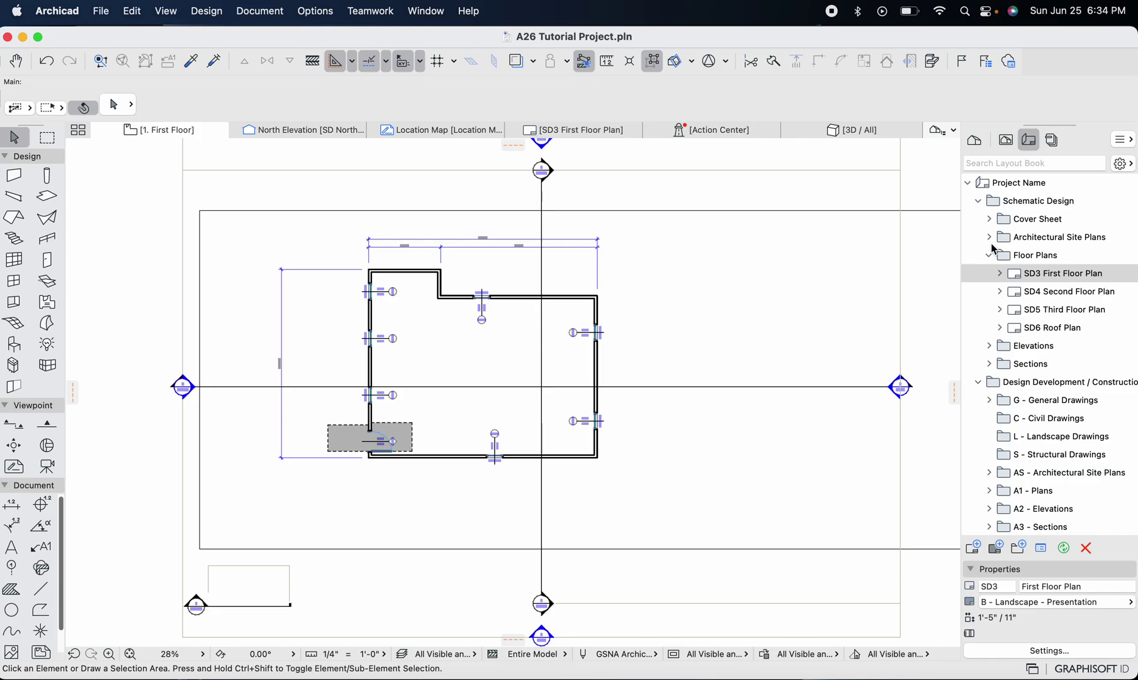
pyautogui.scroll(-1, 992, 247)
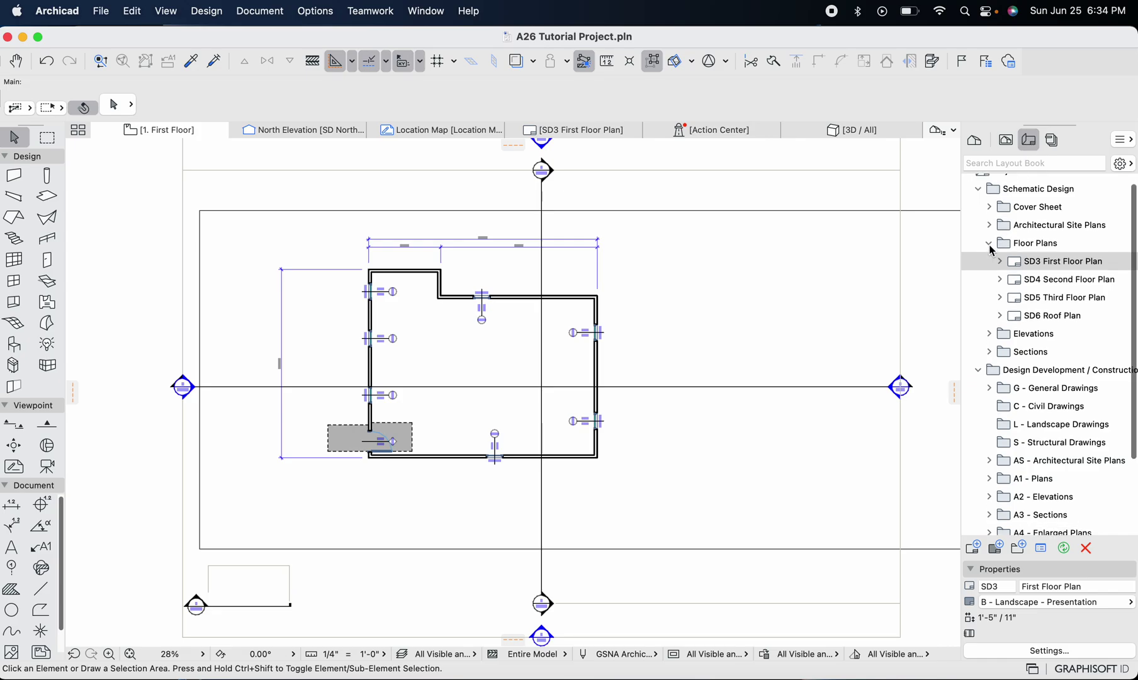
pyautogui.click(990, 244)
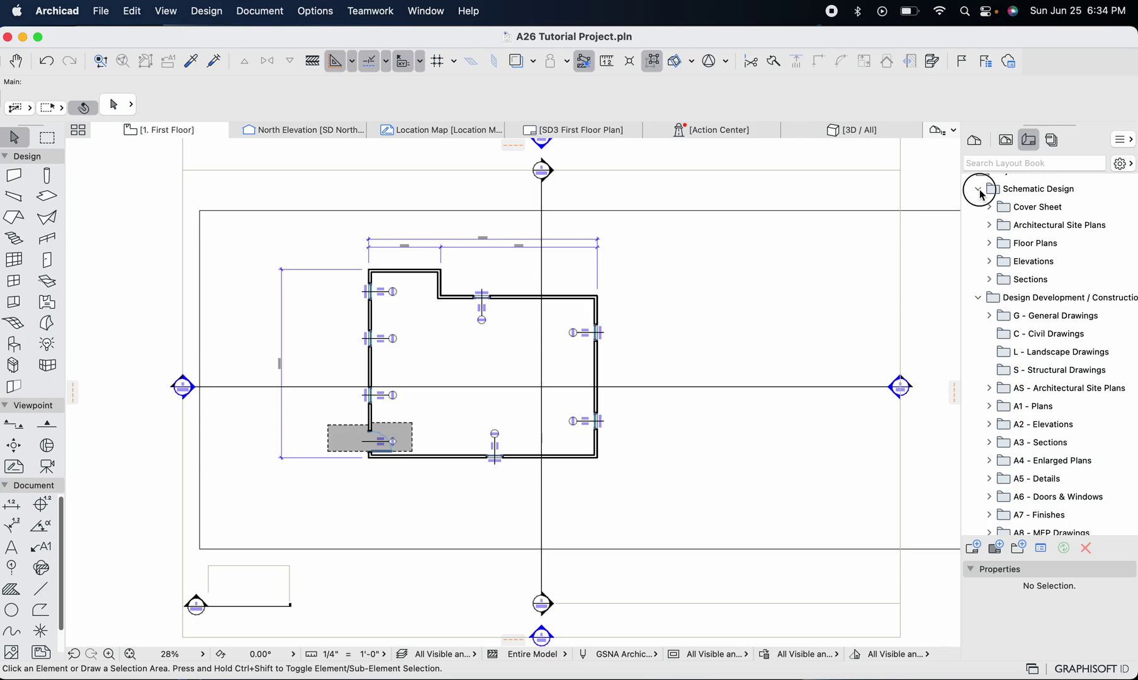
pyautogui.click(979, 188)
pyautogui.click(979, 220)
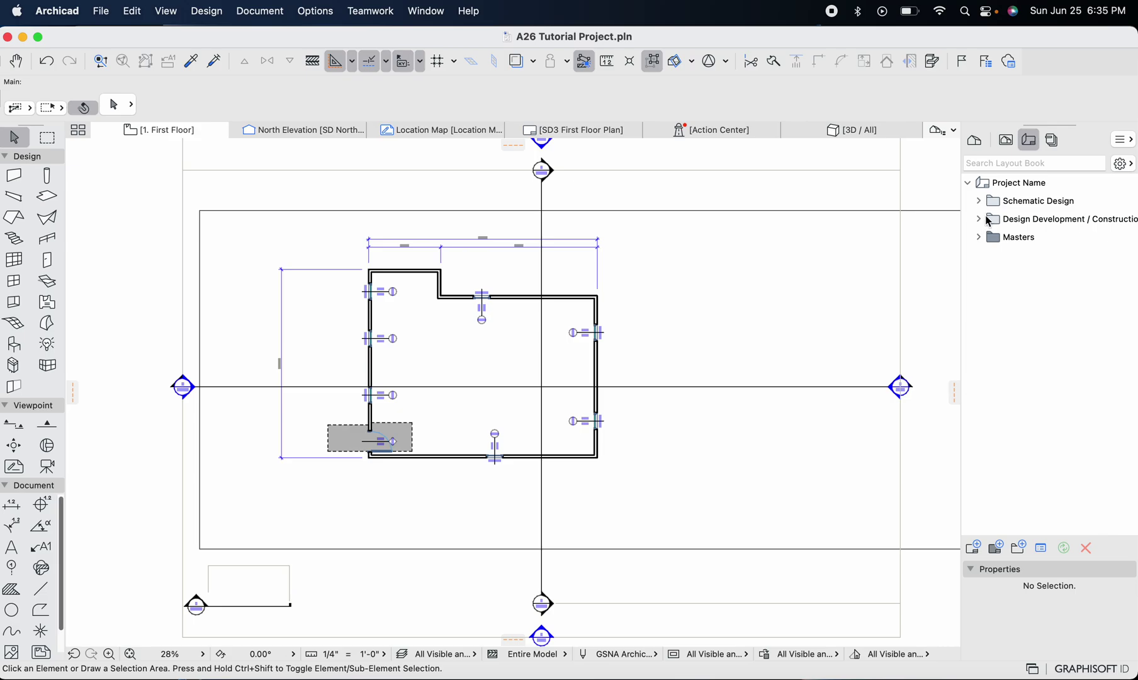
# Review the Layout Book's main subsets, briefly checking the contents of Masters and Schematic Design
pyautogui.hscroll(2, 988, 221)
pyautogui.hscroll(-2, 986, 227)
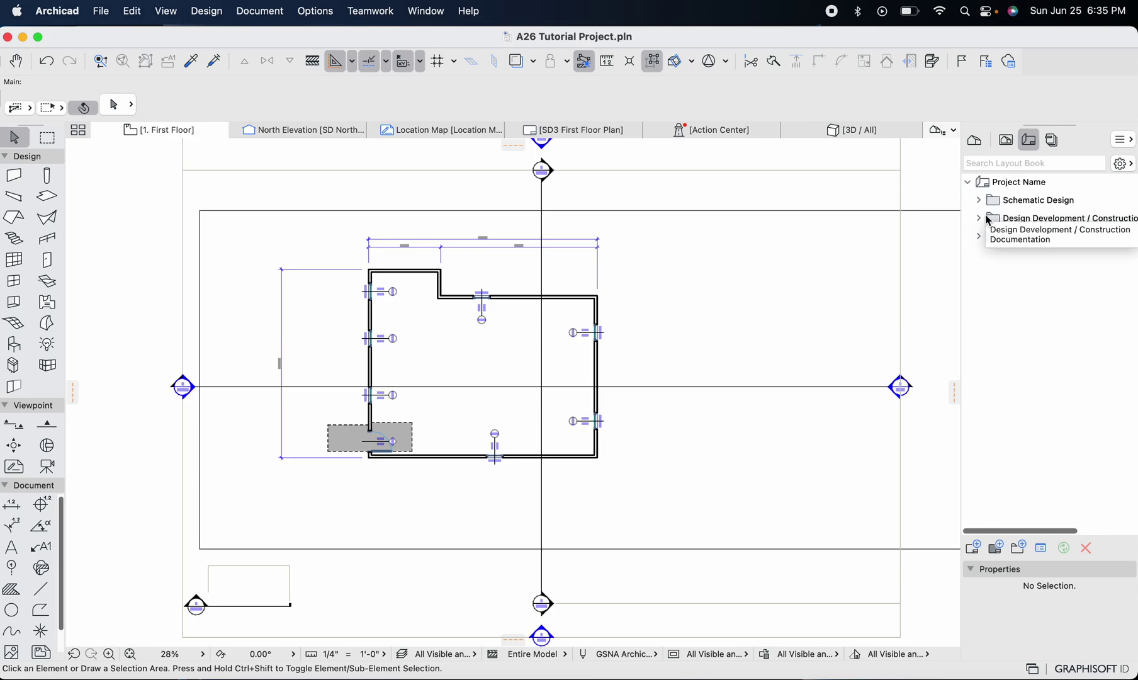
pyautogui.click(978, 239)
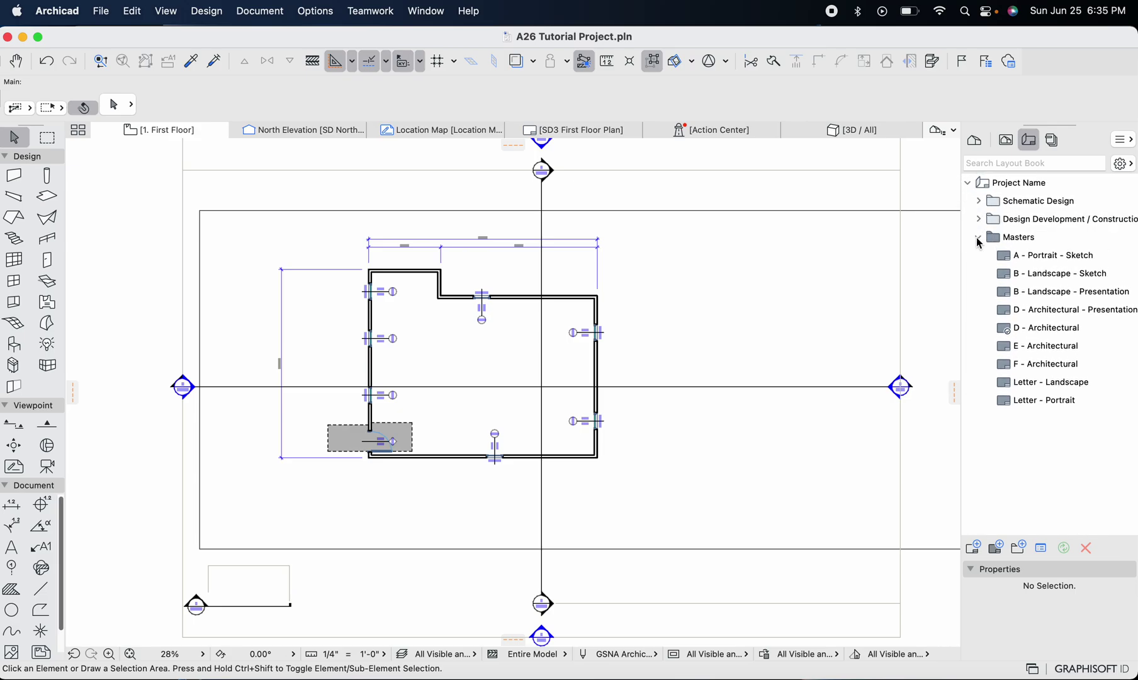
pyautogui.click(978, 240)
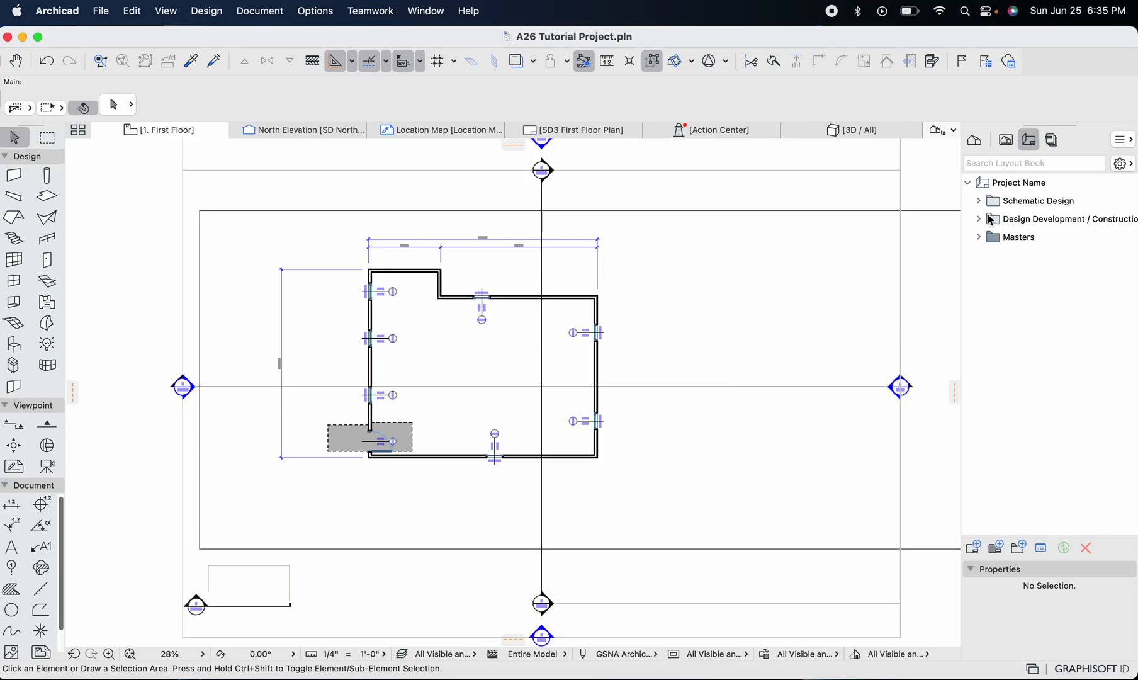
pyautogui.click(978, 202)
pyautogui.click(978, 201)
pyautogui.hscroll(3, 1010, 229)
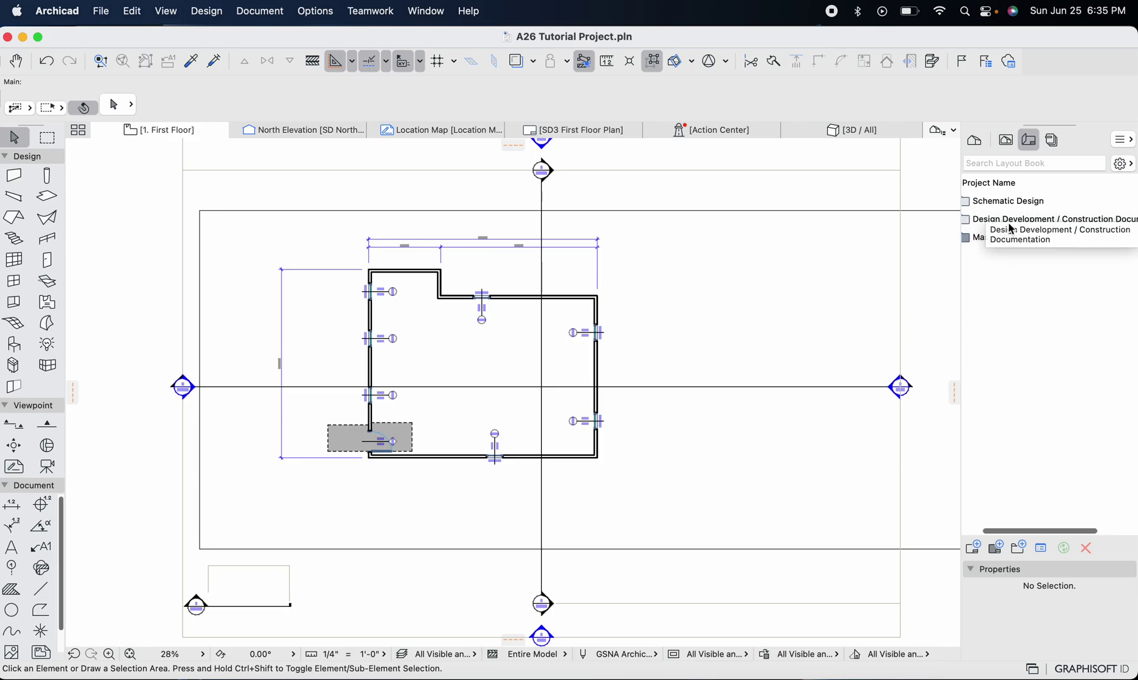
pyautogui.hscroll(-3, 1011, 229)
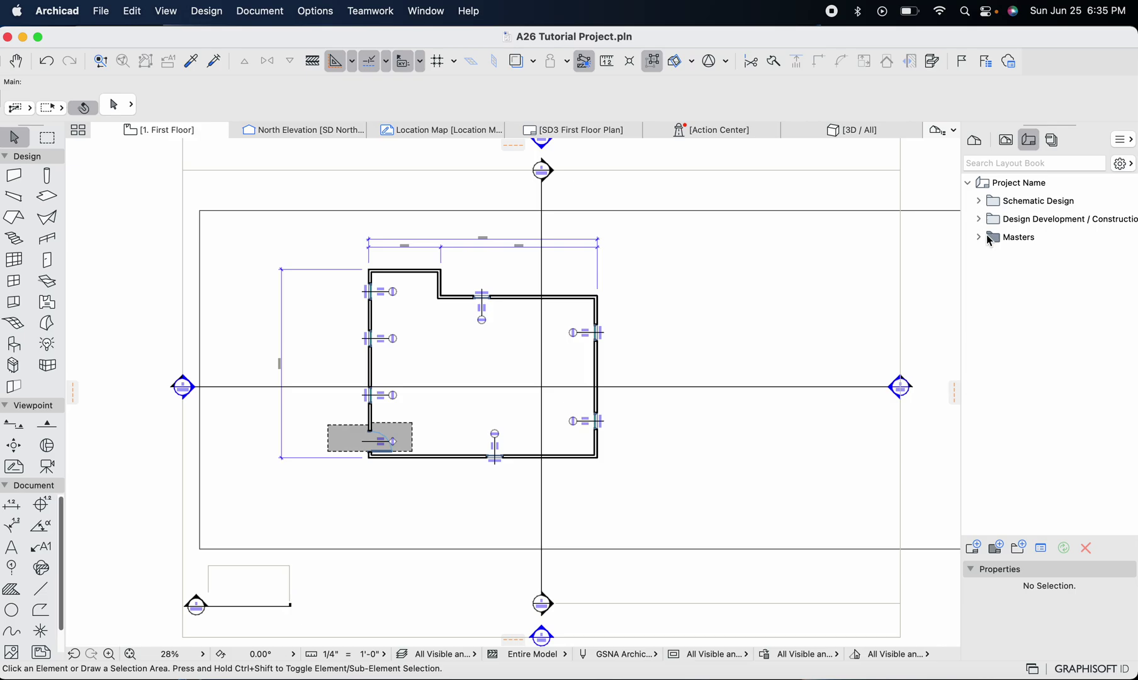
# Open the SD1 Cover Sheet layout from the Schematic Design set's Cover Sheet subset
pyautogui.click(979, 203)
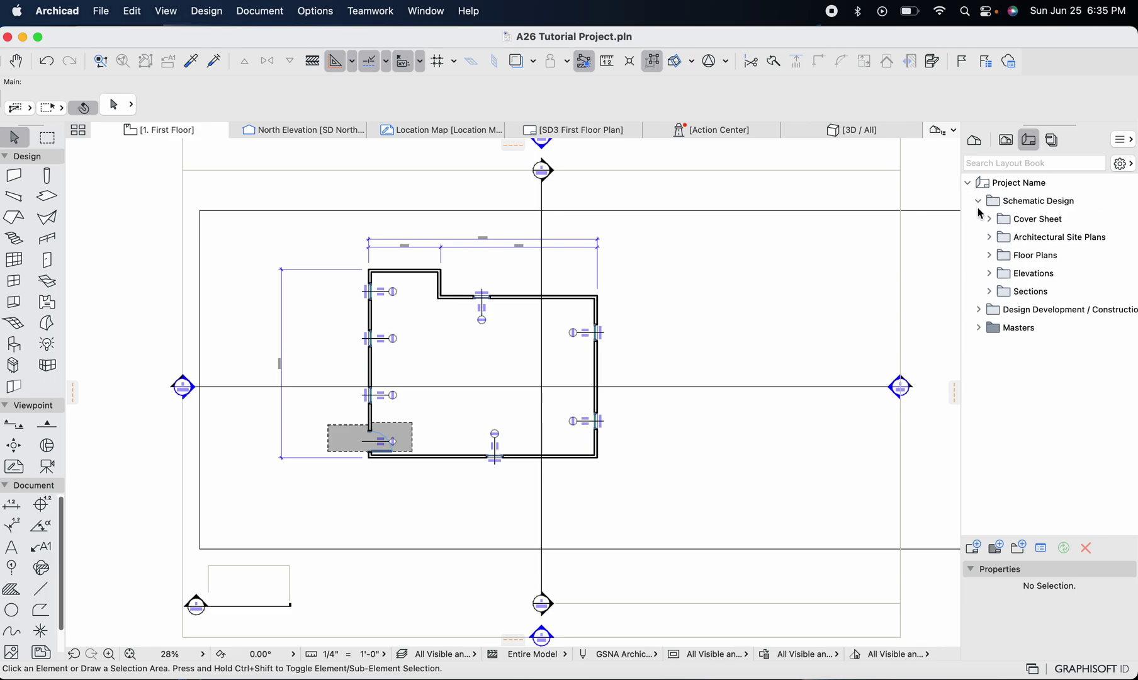
pyautogui.click(990, 220)
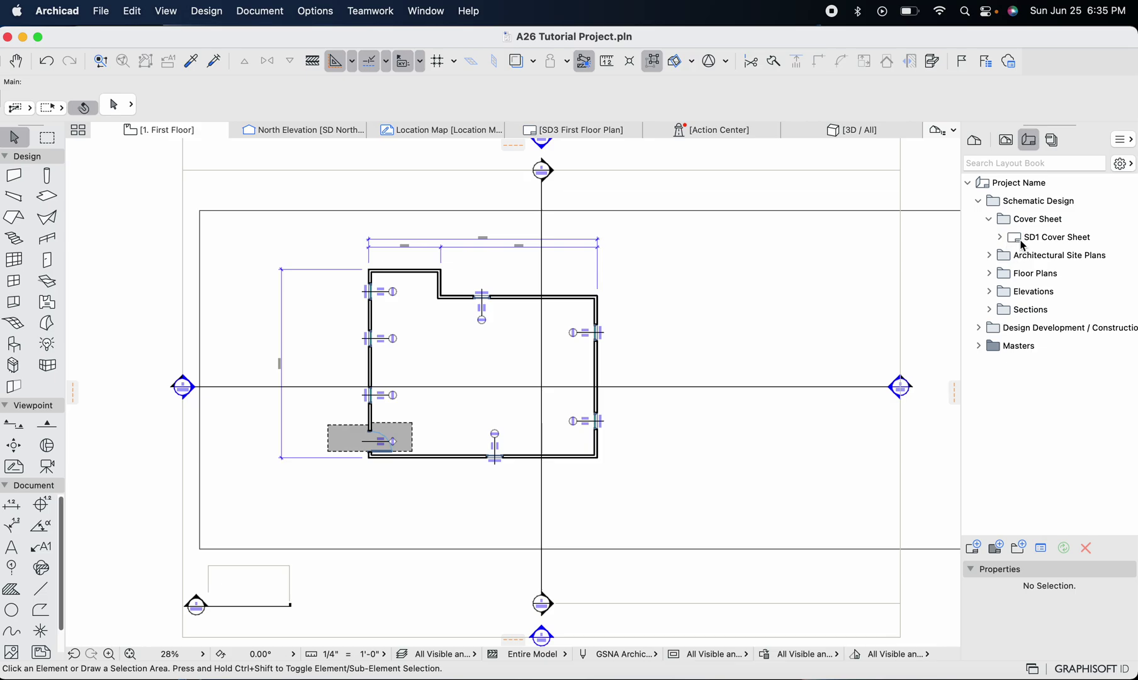
pyautogui.doubleClick(1023, 239)
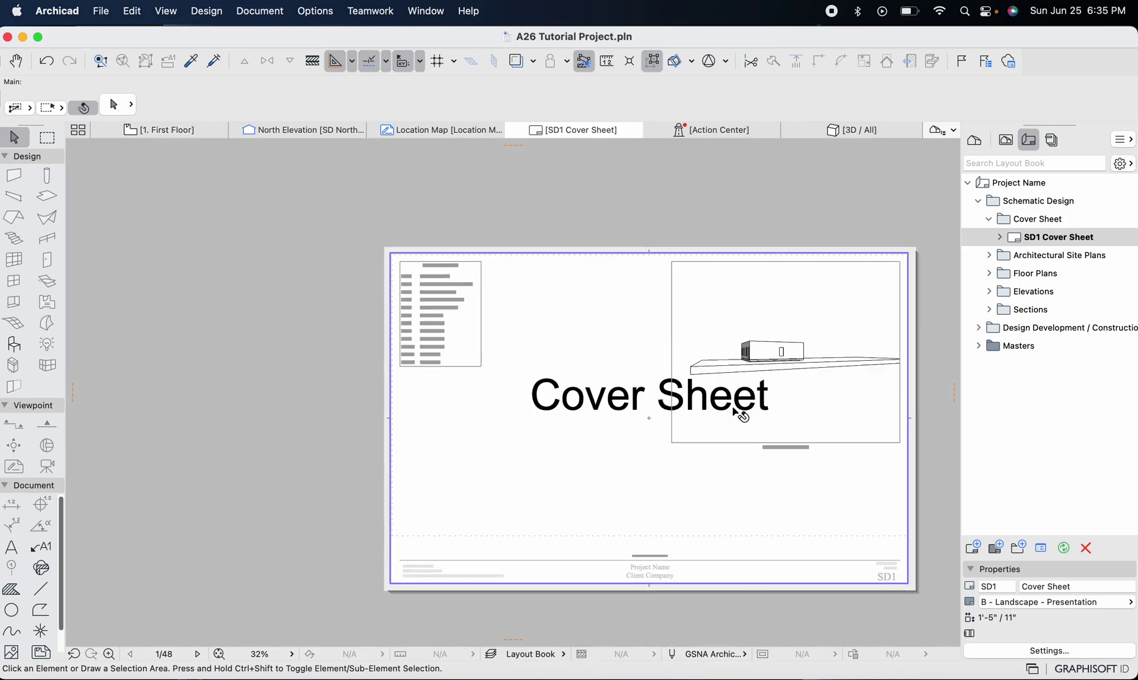
# Examine the sheet index and the 3D schematic view placed on the SD1 cover sheet
pyautogui.scroll(5, 743, 415)
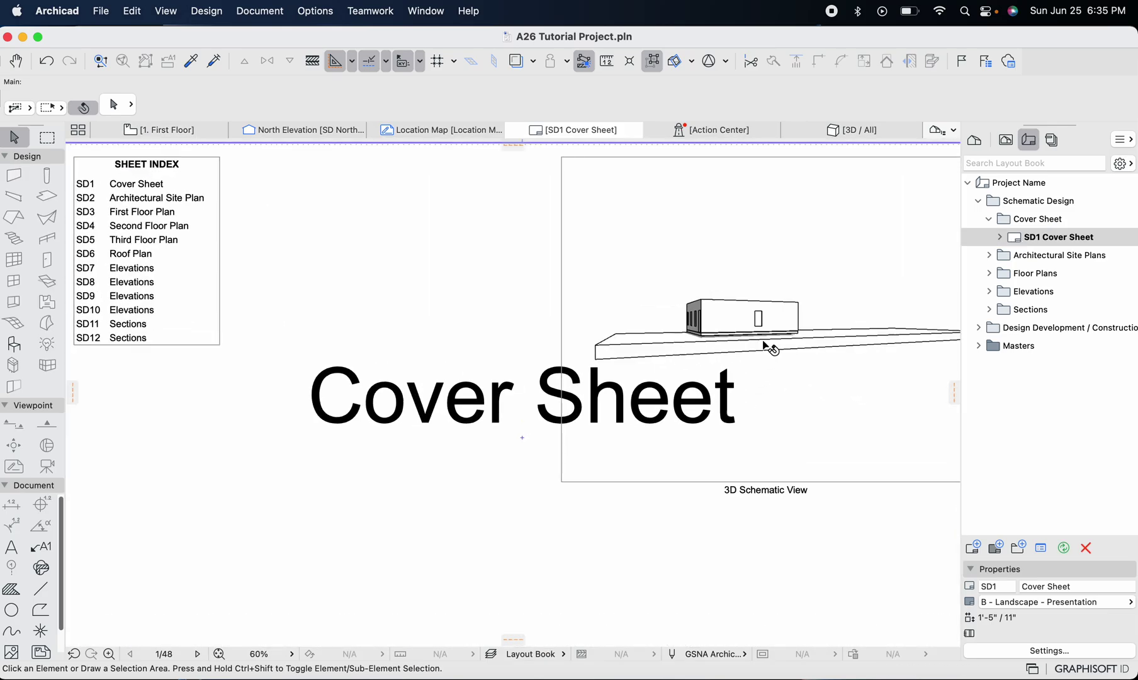
pyautogui.scroll(-3, 765, 343)
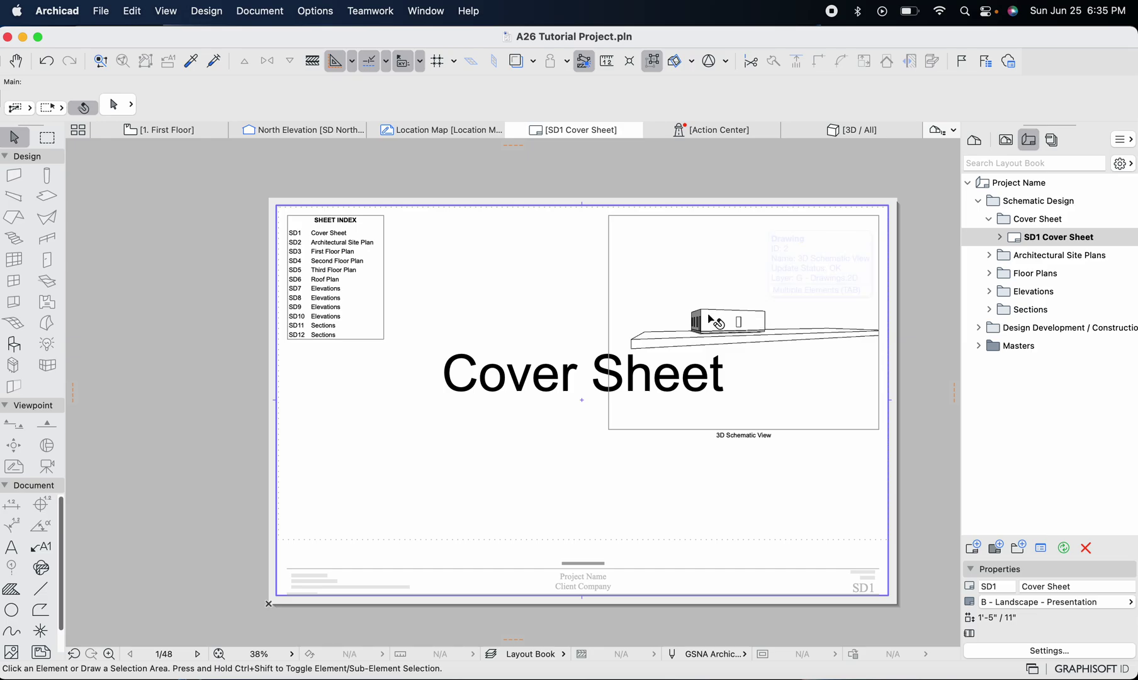
pyautogui.scroll(5, 717, 322)
pyautogui.scroll(-6, 717, 322)
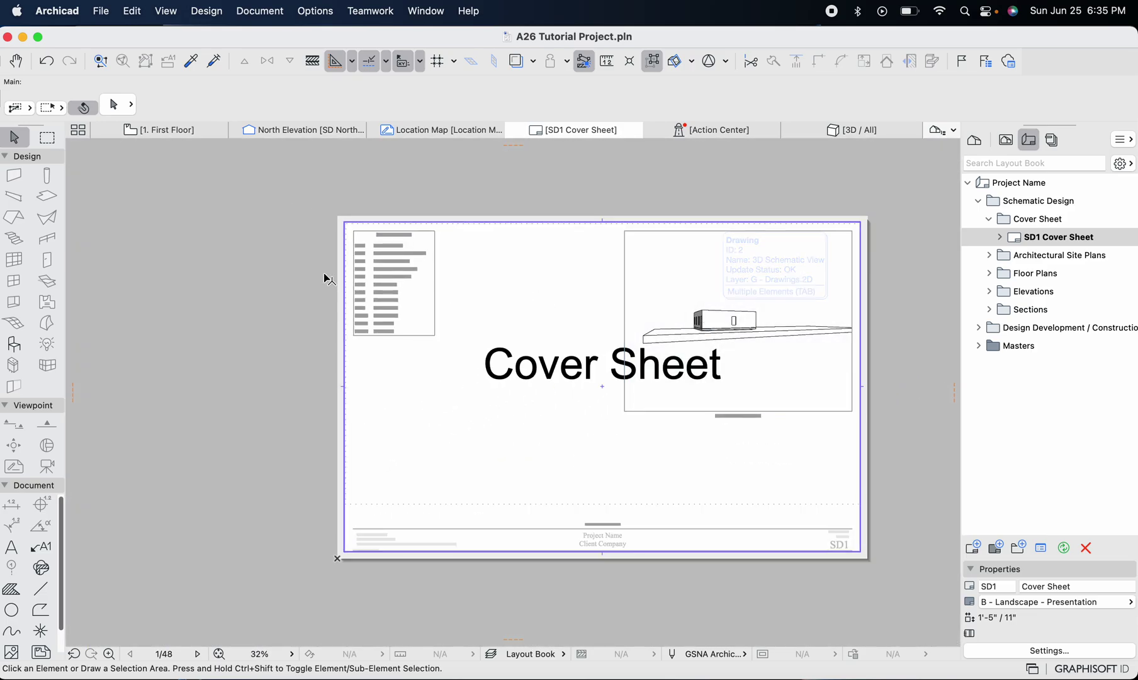
pyautogui.scroll(3, 334, 280)
pyautogui.scroll(5, 401, 262)
pyautogui.scroll(-5, 401, 265)
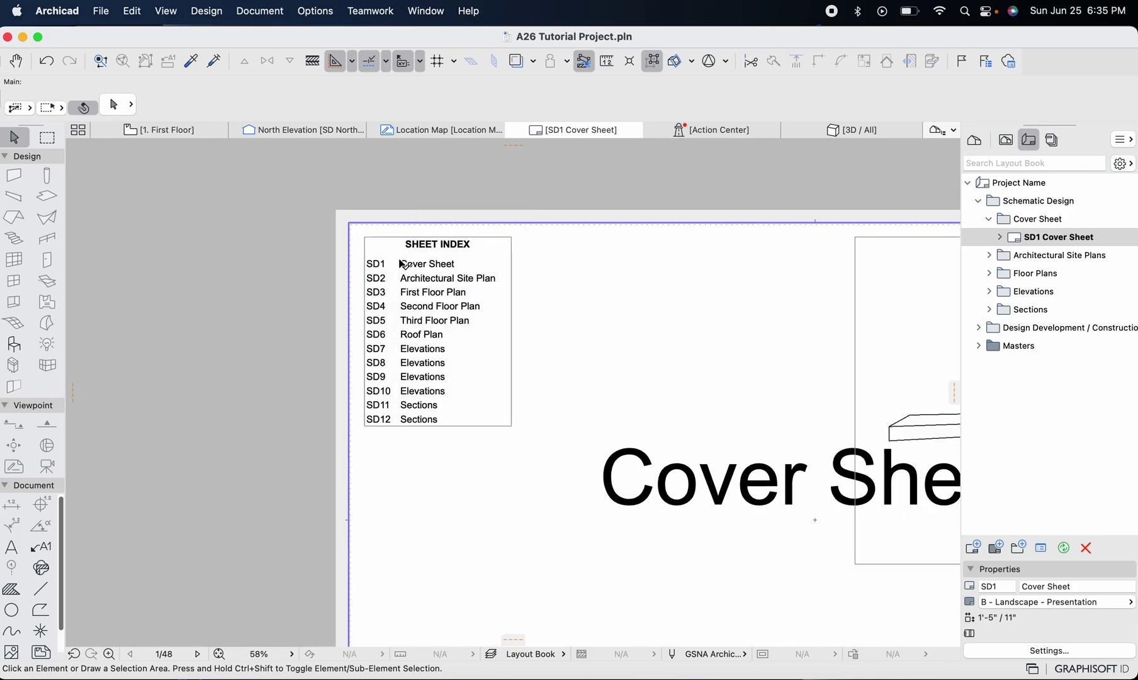
pyautogui.scroll(-4, 401, 264)
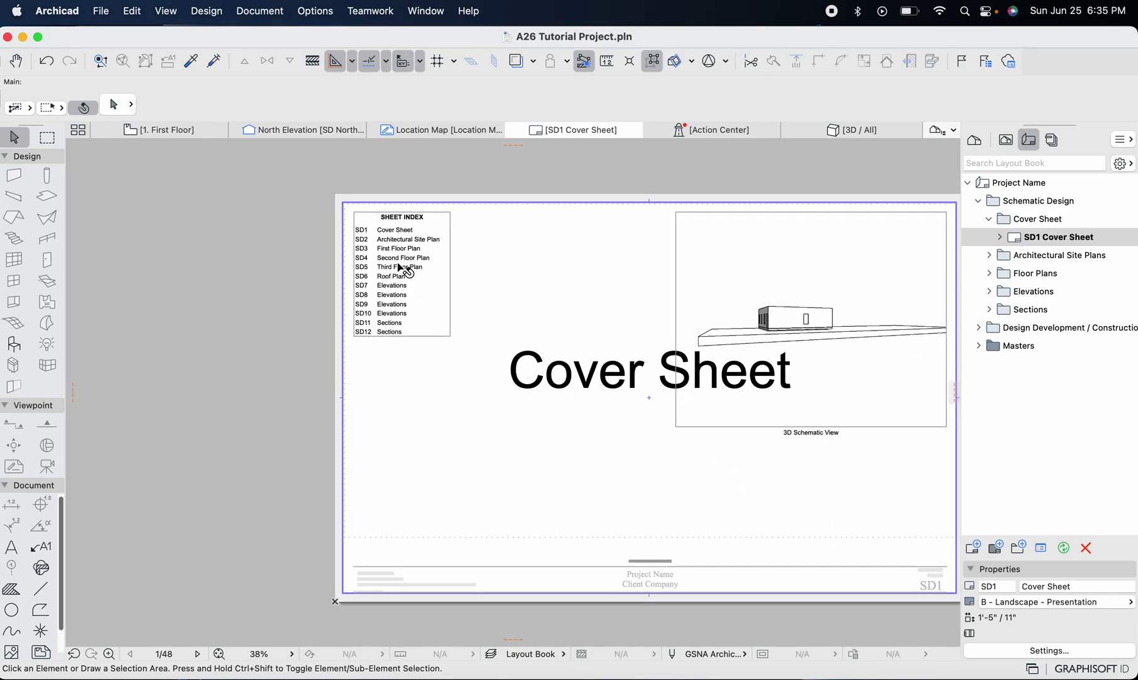
pyautogui.scroll(-3, 401, 267)
pyautogui.scroll(5, 401, 268)
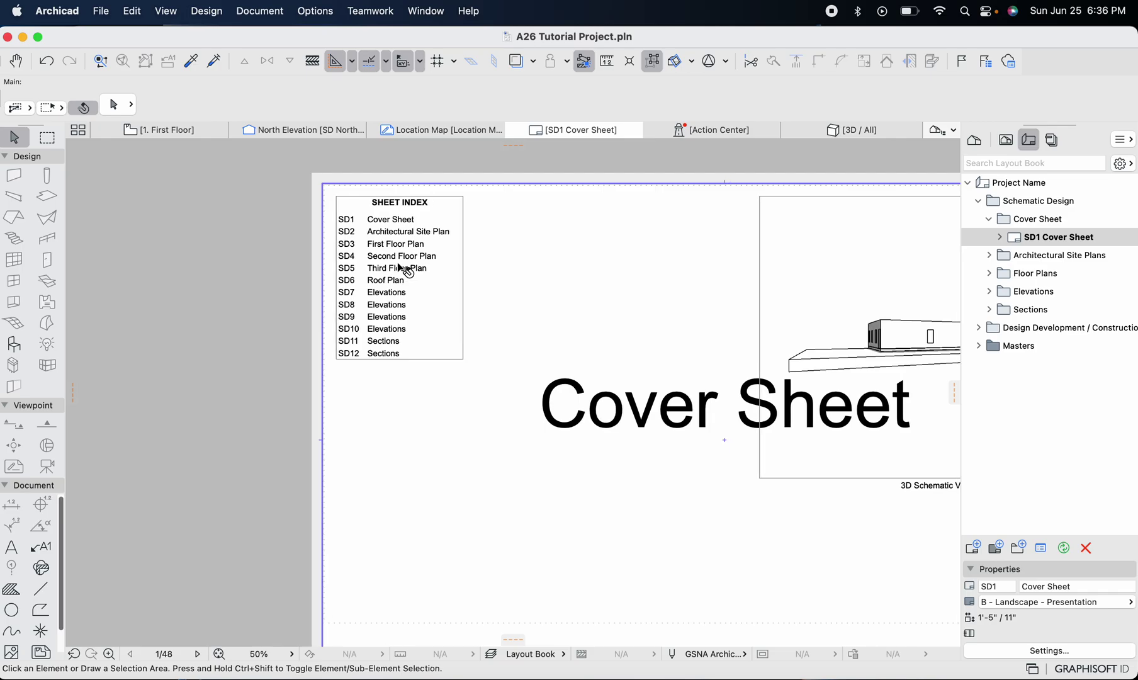
pyautogui.scroll(2, 325, 254)
pyautogui.scroll(-5, 324, 257)
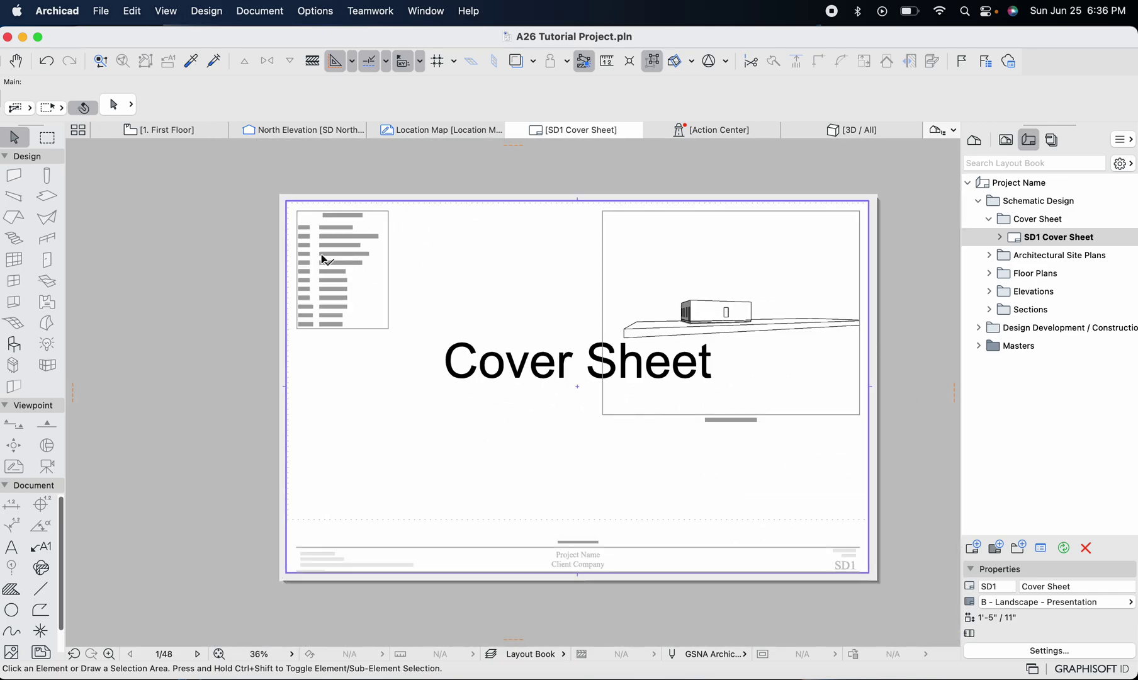
# Inspect the cover sheet's title block, including the scale note, project name, client company and sheet number
pyautogui.hscroll(3, 325, 259)
pyautogui.scroll(-1, 582, 441)
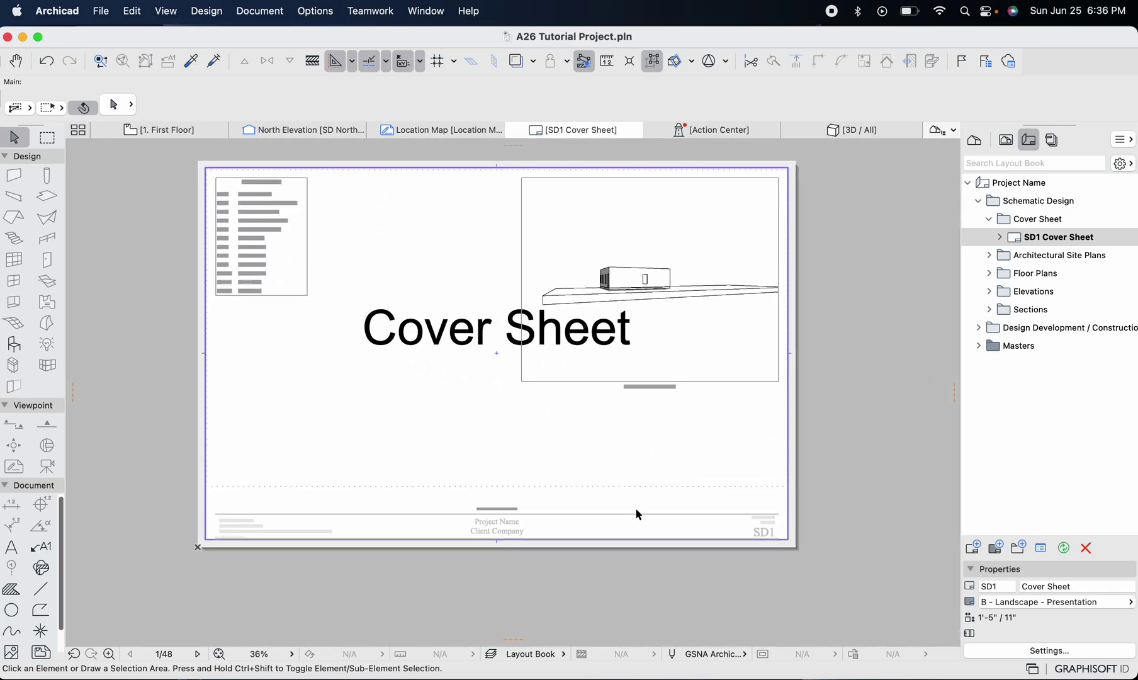
pyautogui.scroll(5, 577, 500)
pyautogui.scroll(-3, 576, 500)
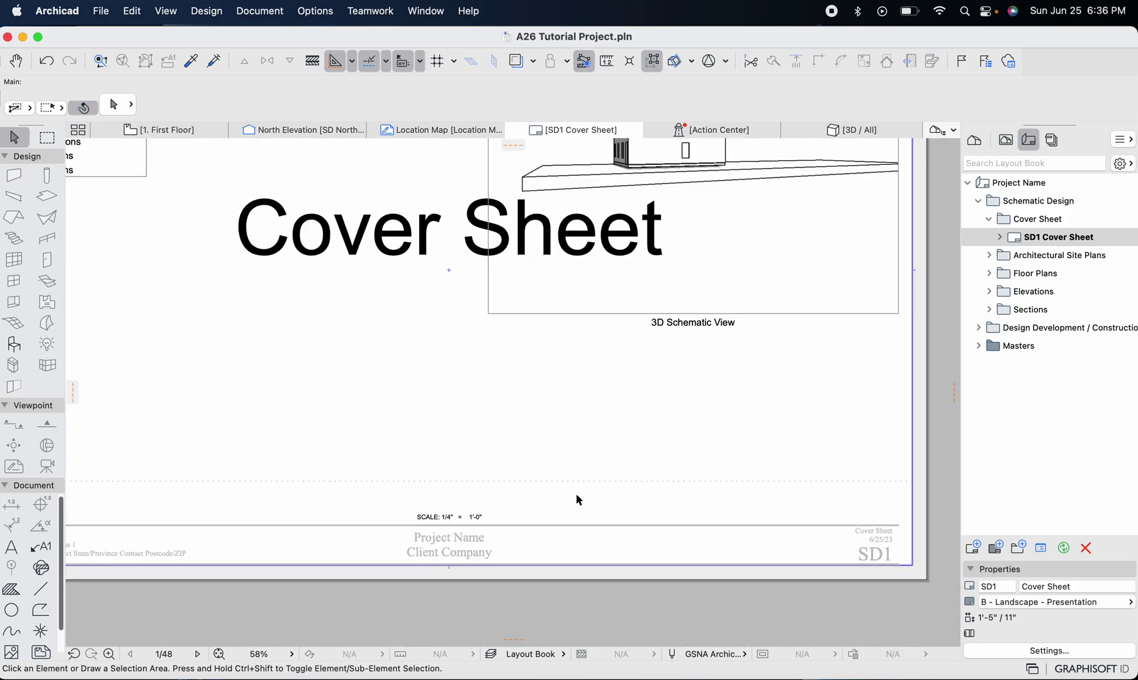
pyautogui.scroll(-2, 362, 554)
pyautogui.scroll(5, 362, 549)
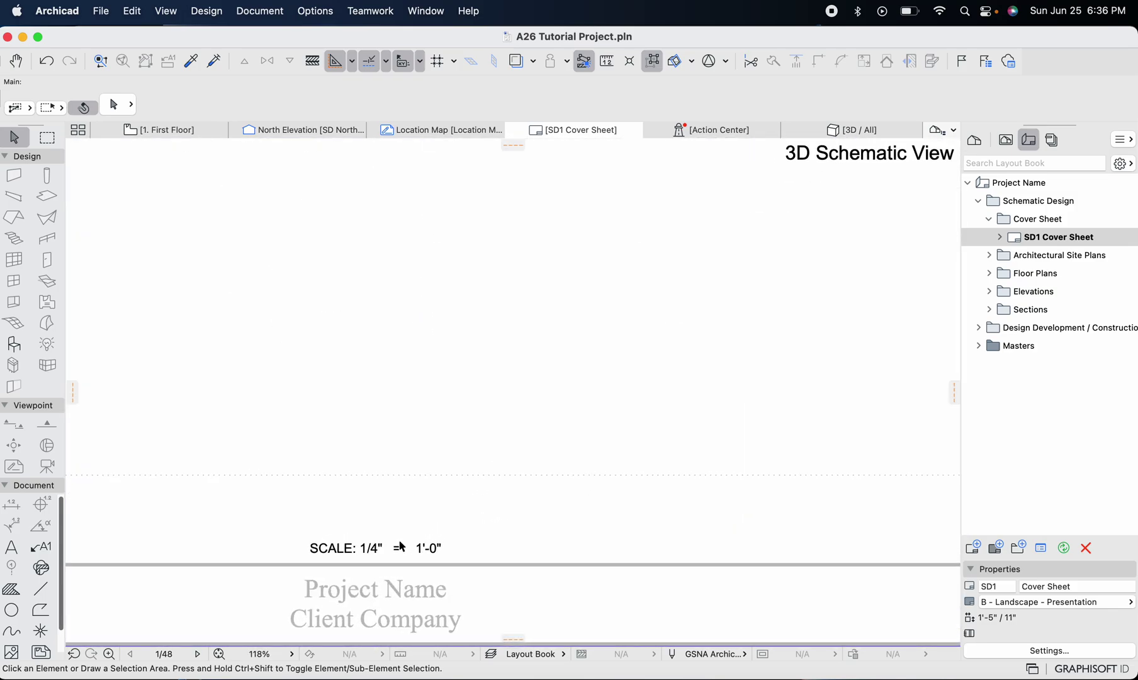
pyautogui.scroll(-5, 366, 549)
# Select the Cover Sheet drawing on the layout and expand SD1 Cover Sheet to list its placed drawings
pyautogui.click(376, 481)
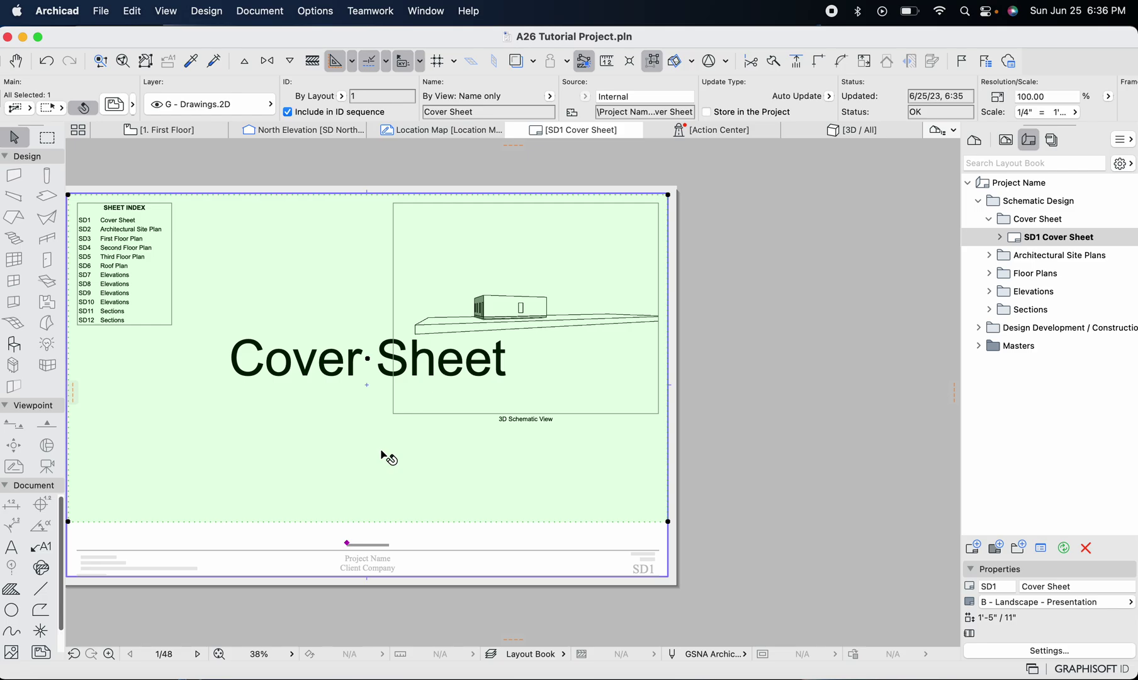
pyautogui.hscroll(-5, 255, 472)
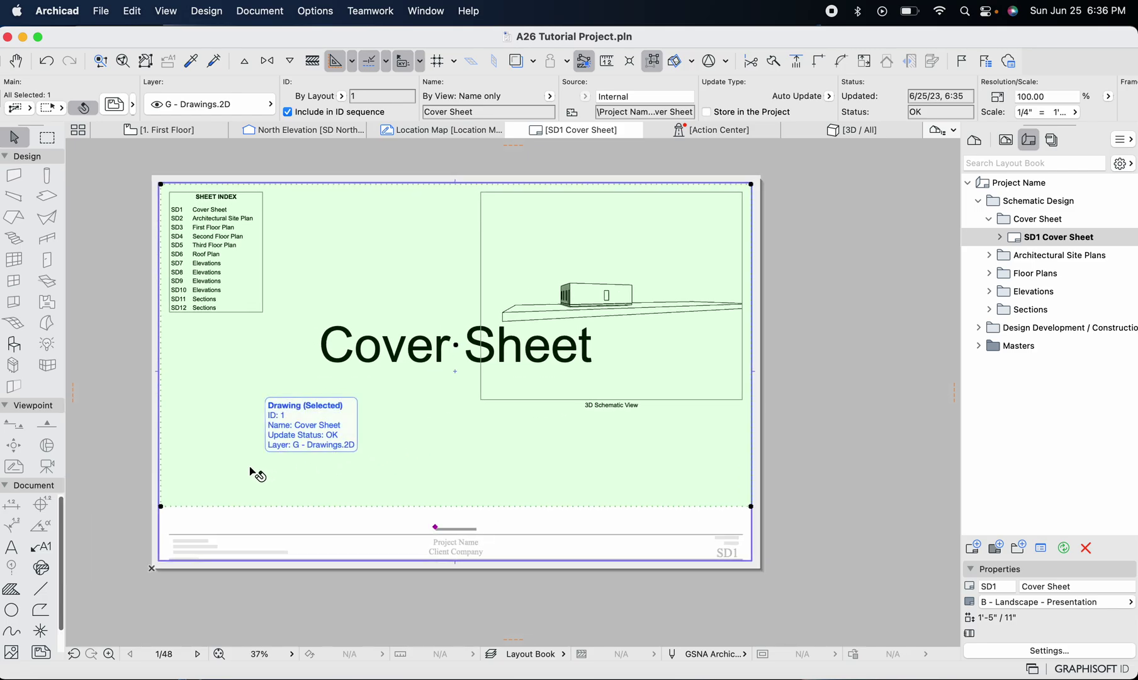
pyautogui.click(1000, 236)
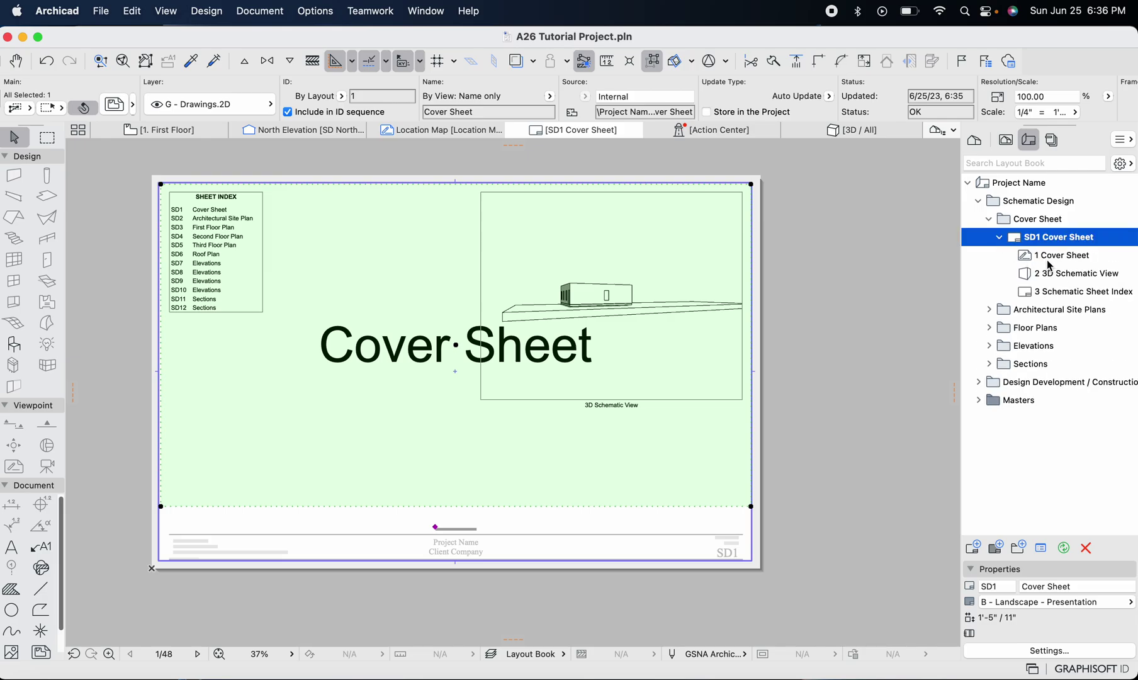
# Select the 3D Schematic View, Cover Sheet and Schematic Sheet Index drawings listed under SD1 to locate each one on the layout
pyautogui.click(1054, 273)
pyautogui.click(1054, 255)
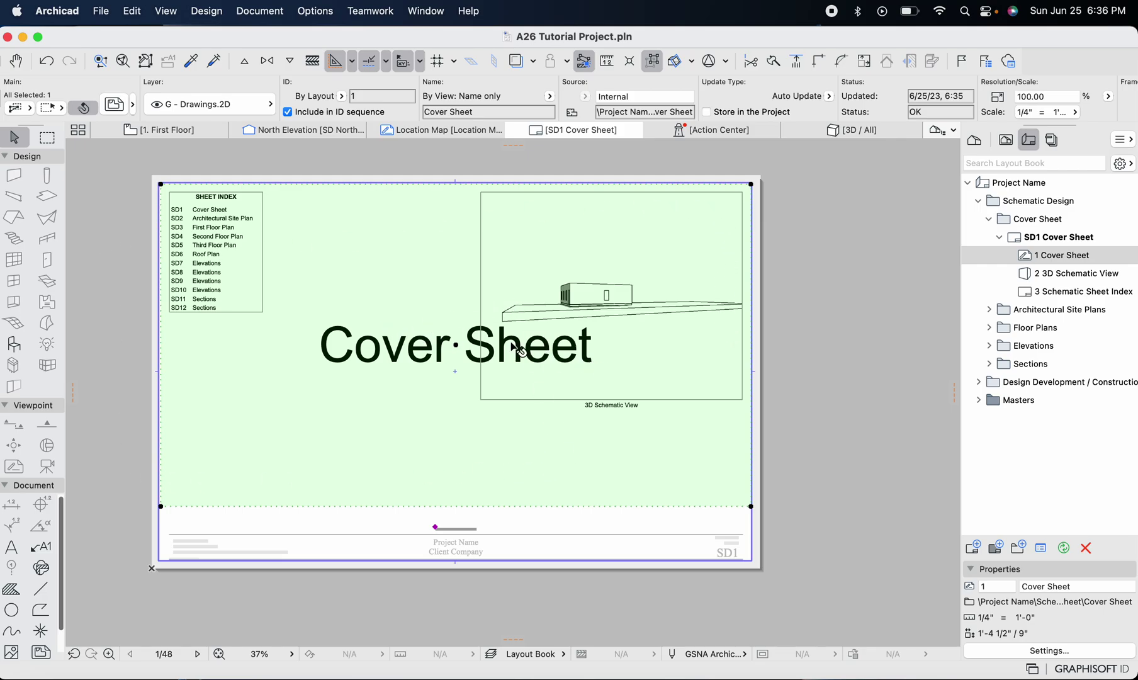
pyautogui.click(1073, 291)
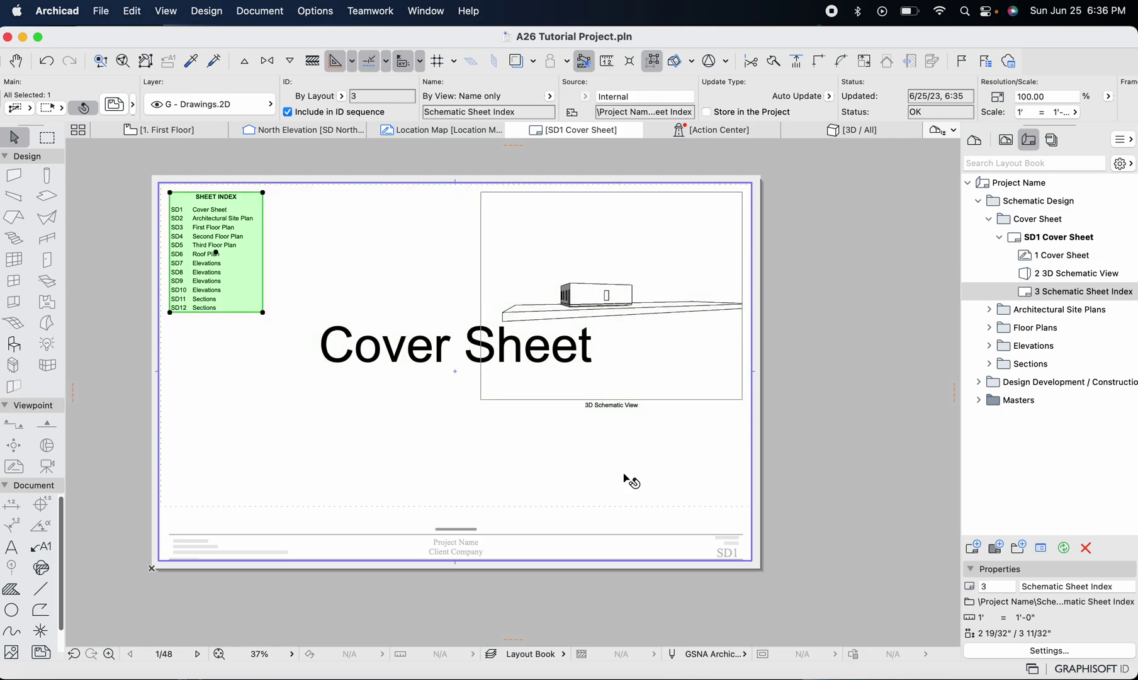
# Inspect the SD1 title block's contact company and address, project name, client company, scale note and sheet number
pyautogui.scroll(3, 434, 567)
pyautogui.scroll(-3, 472, 539)
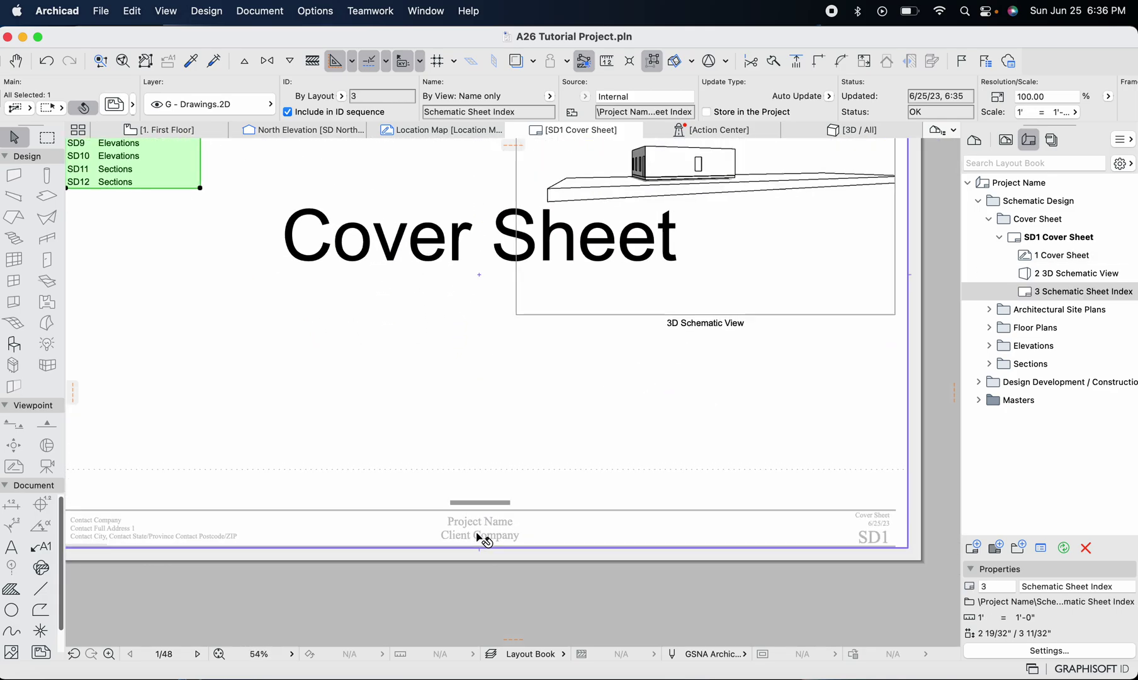
pyautogui.scroll(4, 138, 460)
pyautogui.scroll(-1, 138, 460)
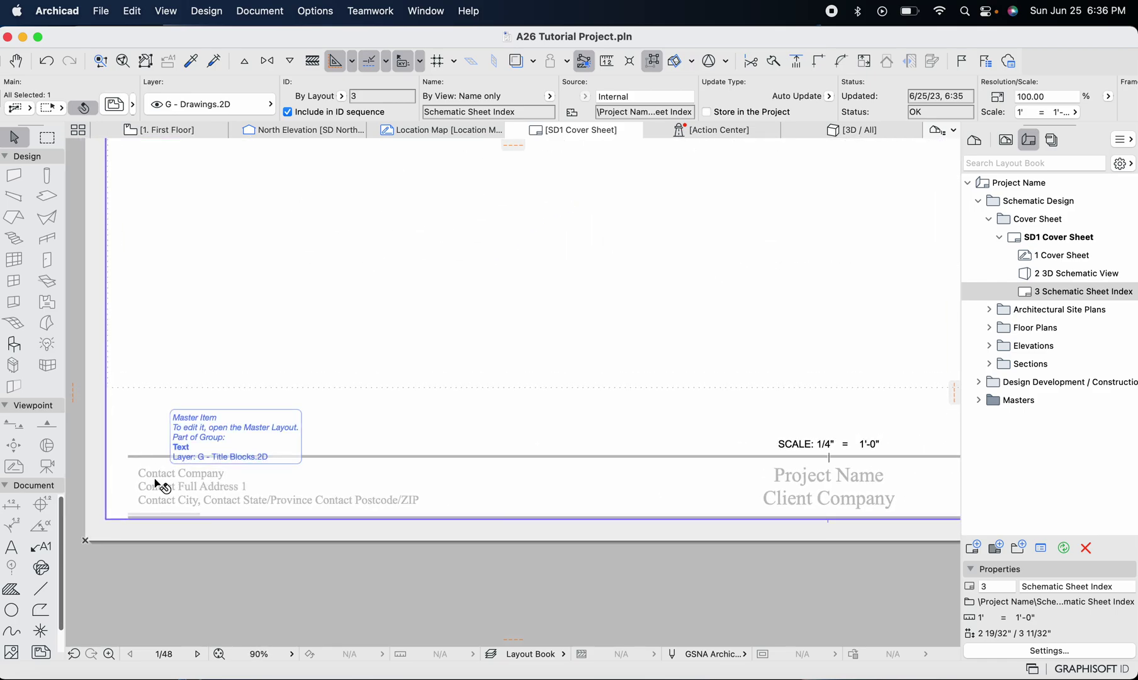
pyautogui.scroll(-2, 156, 485)
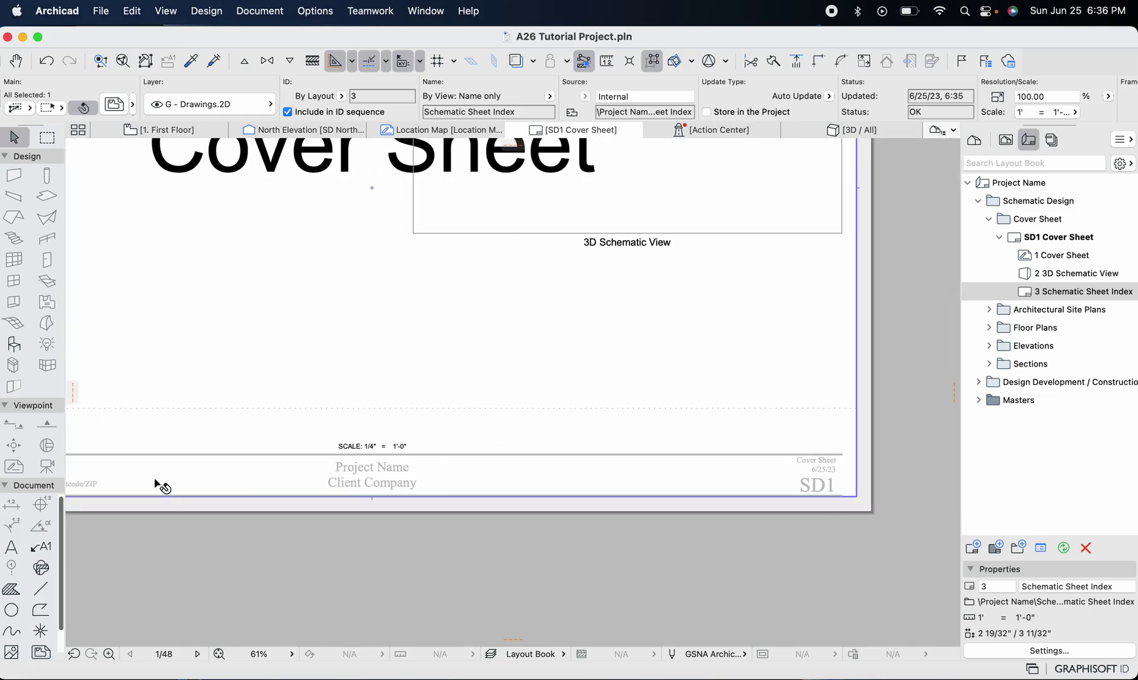
pyautogui.scroll(-2, 706, 426)
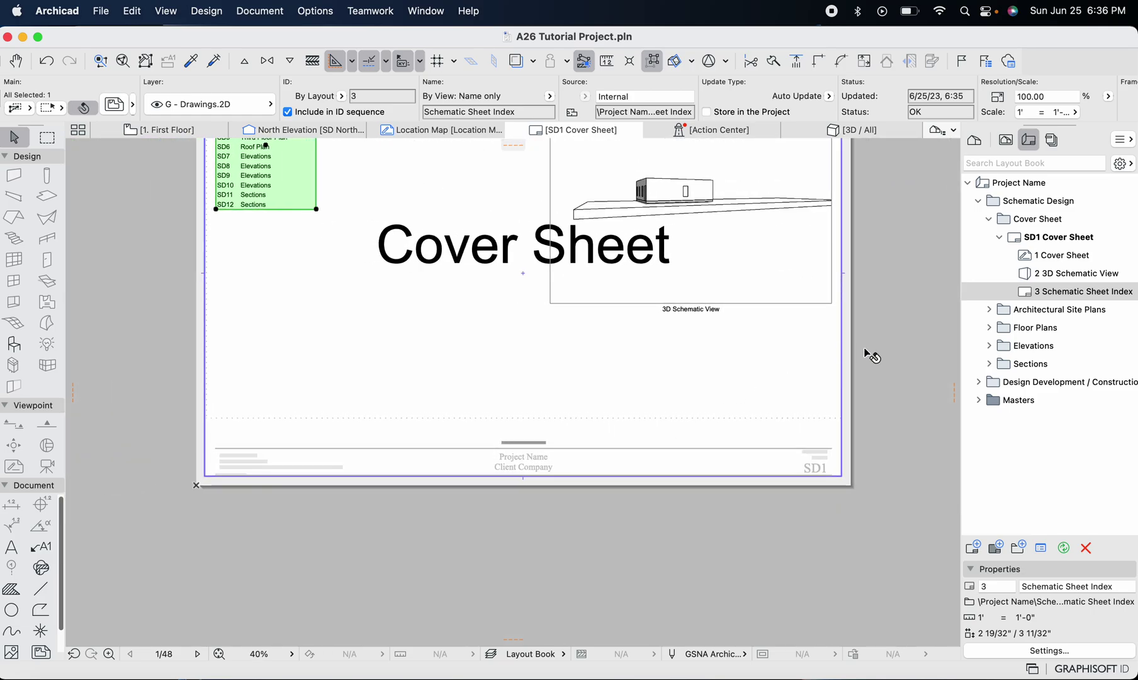
pyautogui.scroll(7, 556, 472)
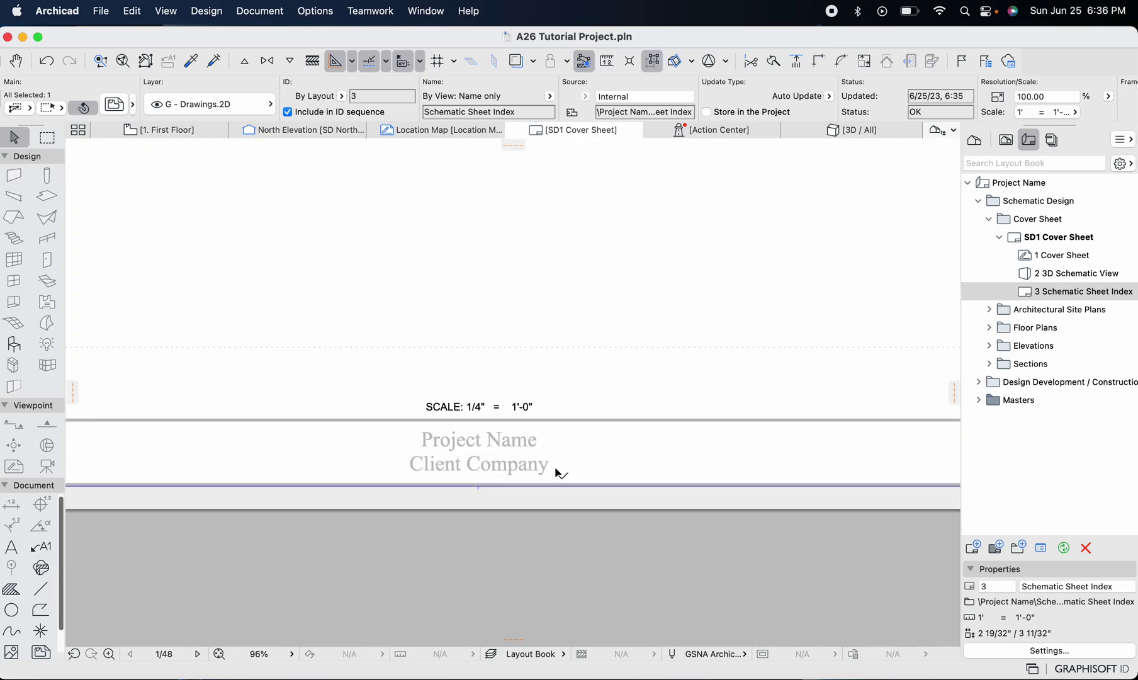
pyautogui.scroll(-5, 455, 453)
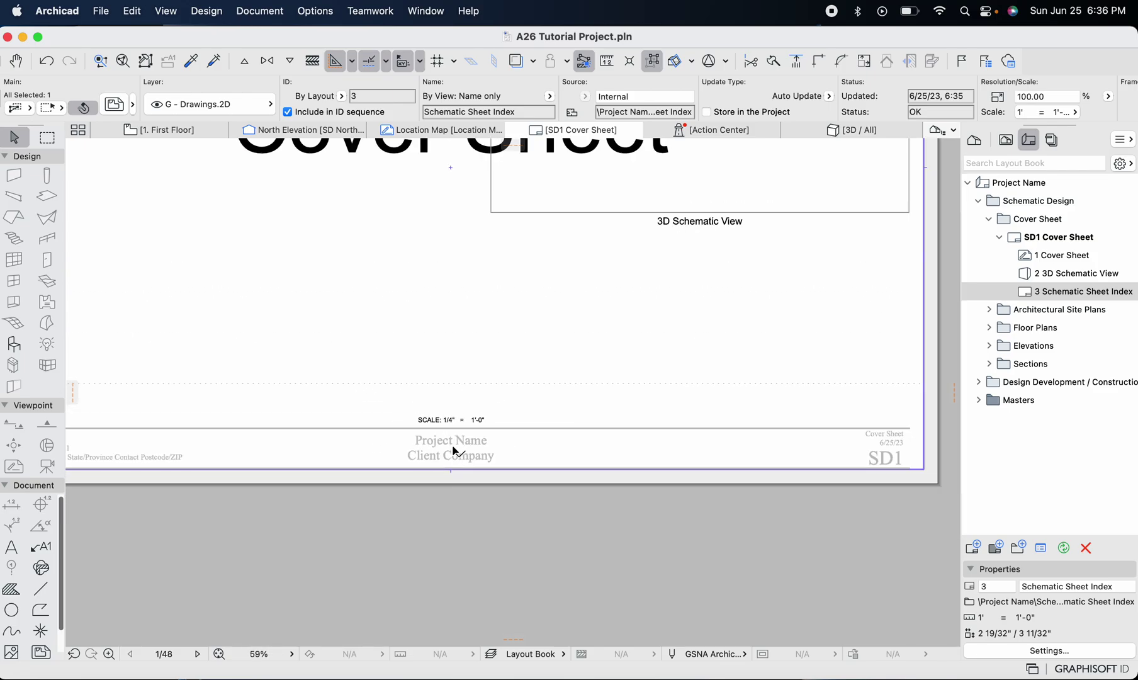
pyautogui.scroll(-2, 455, 452)
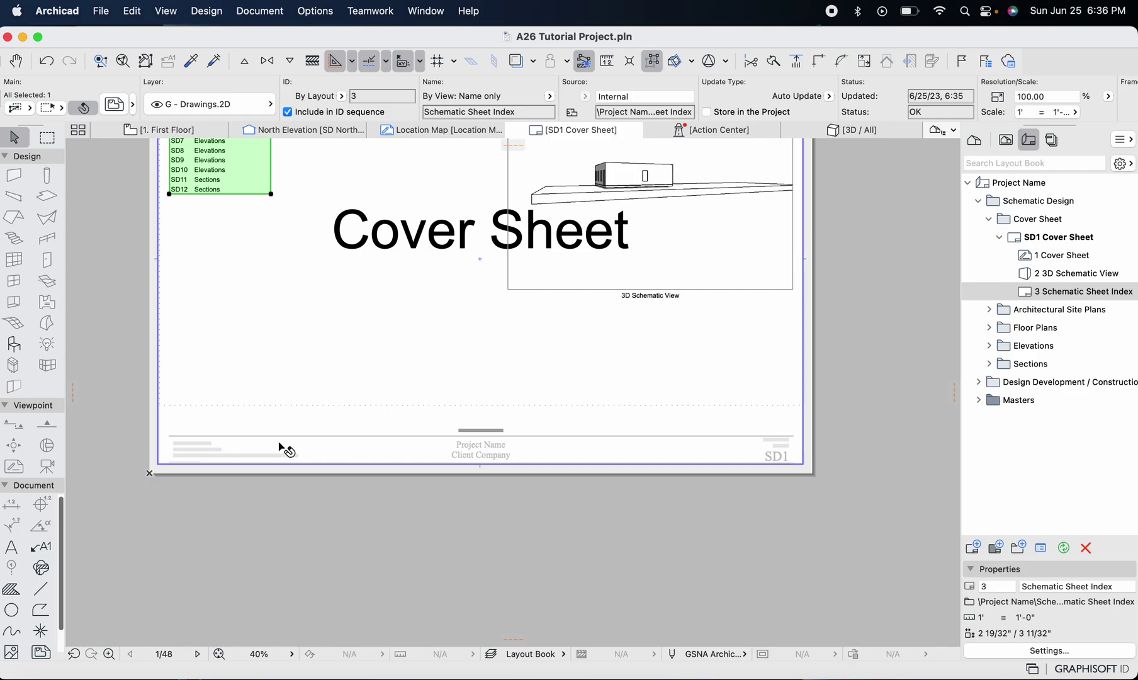
pyautogui.scroll(3, 208, 447)
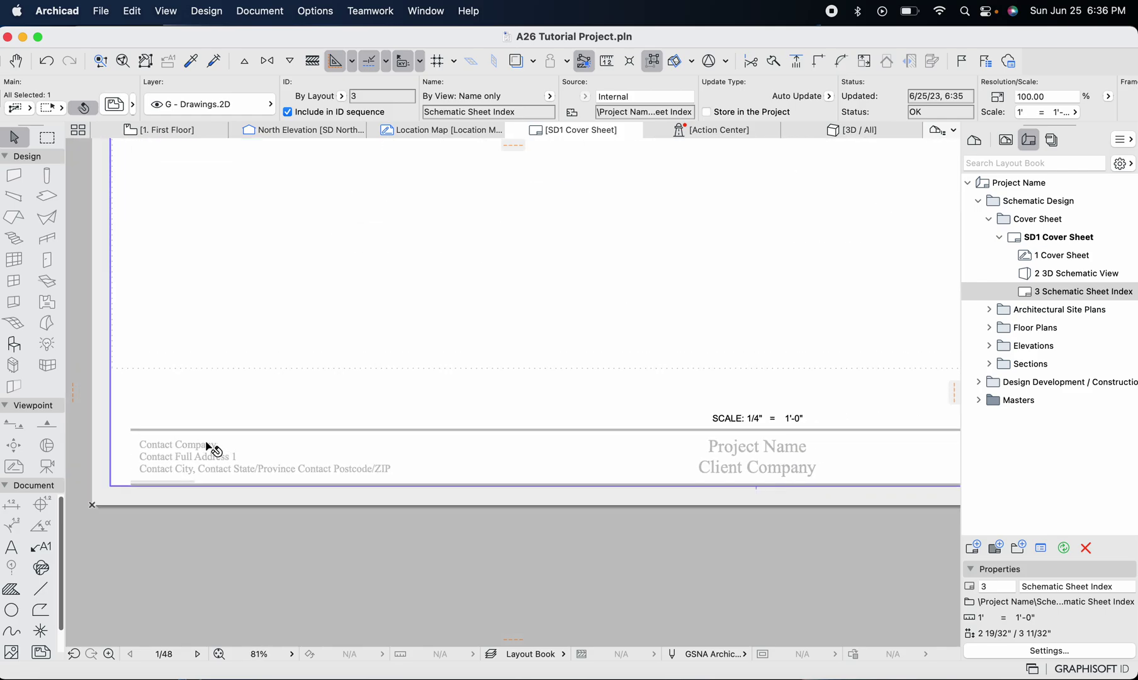
pyautogui.scroll(-3, 209, 447)
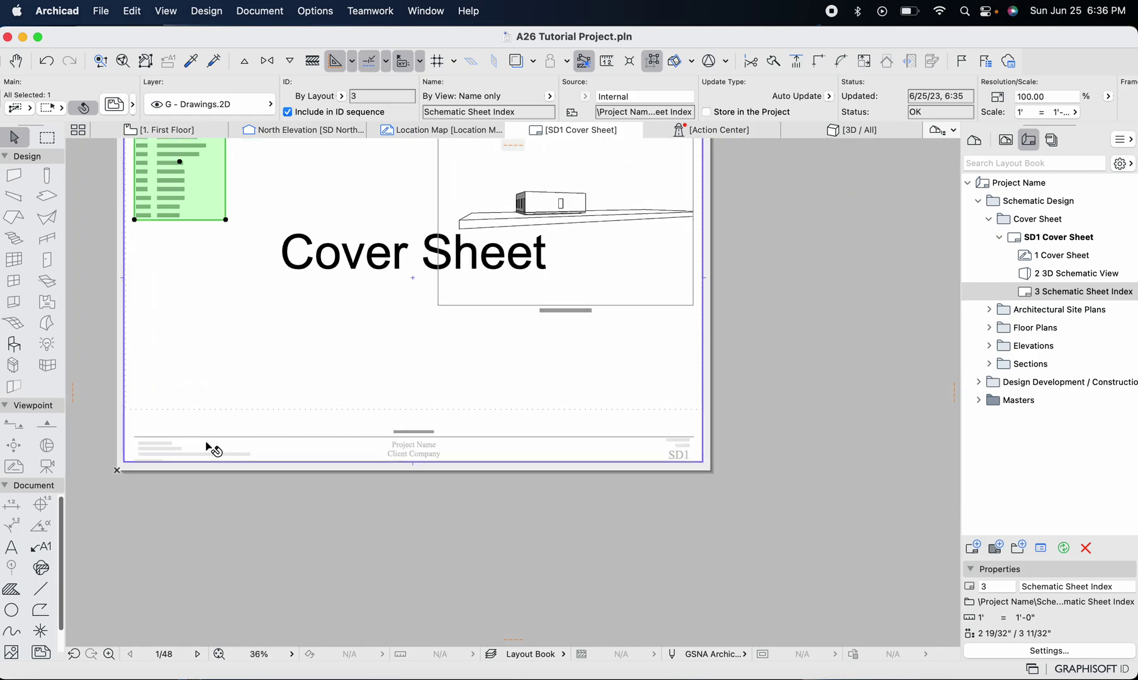
pyautogui.scroll(2, 208, 447)
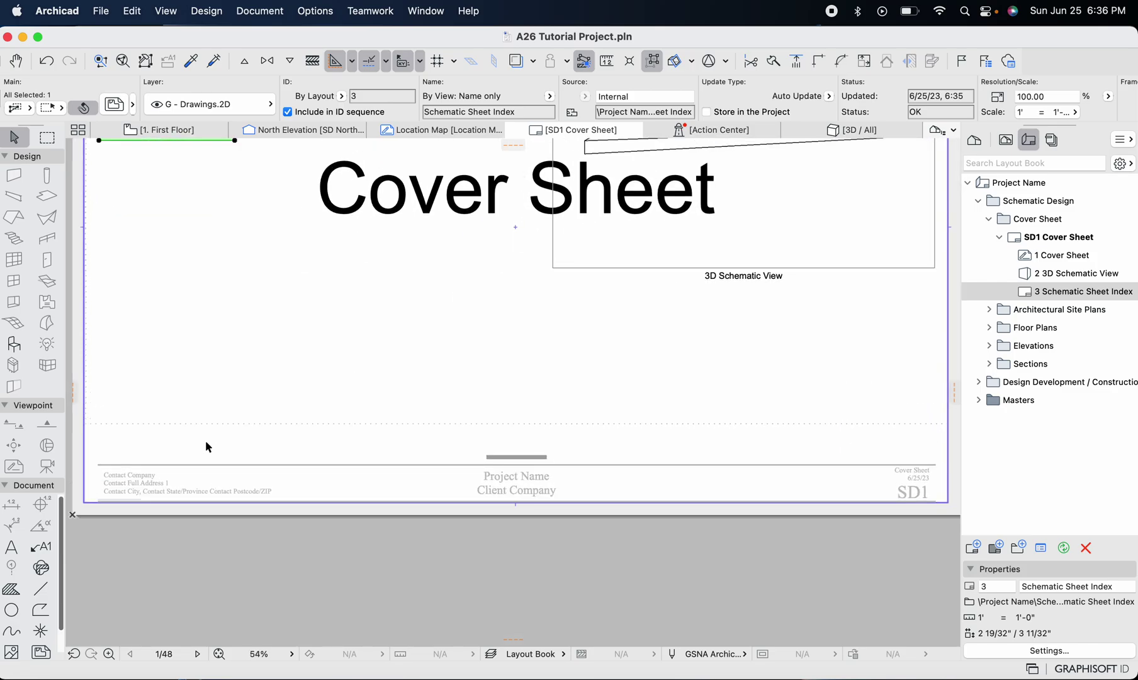
# Collapse the Cover Sheet subset and open the SD2 Architectural Site Plan layout from the Architectural Site Plans subset
pyautogui.click(999, 237)
pyautogui.click(999, 237)
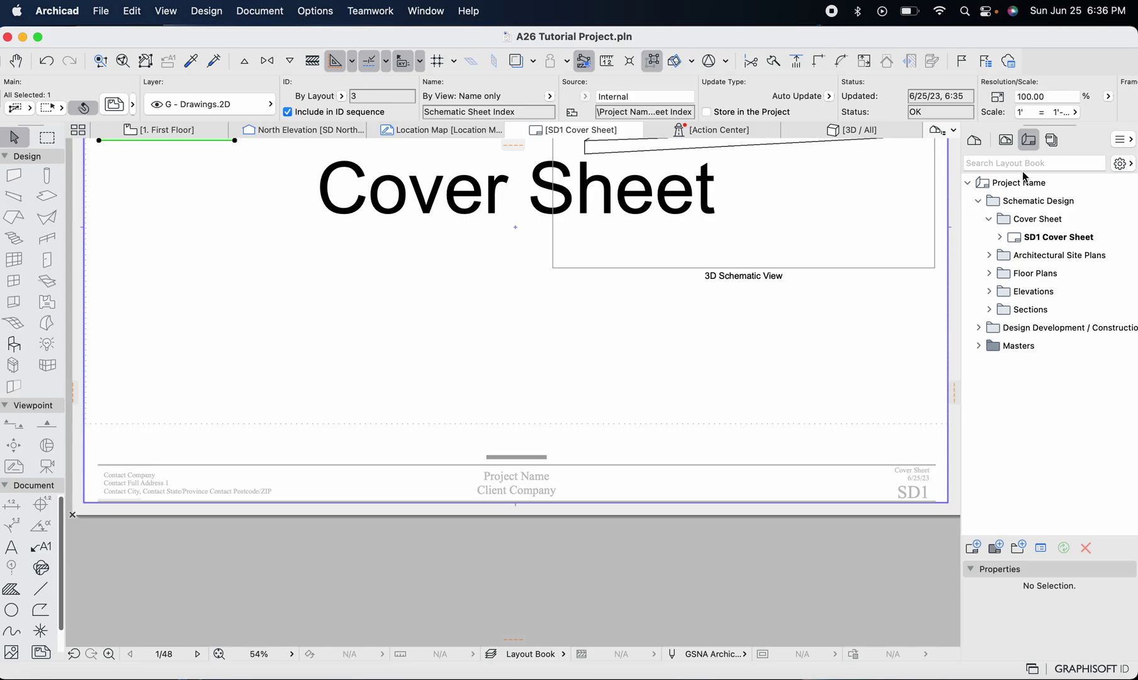
pyautogui.click(978, 202)
pyautogui.click(980, 202)
pyautogui.click(989, 219)
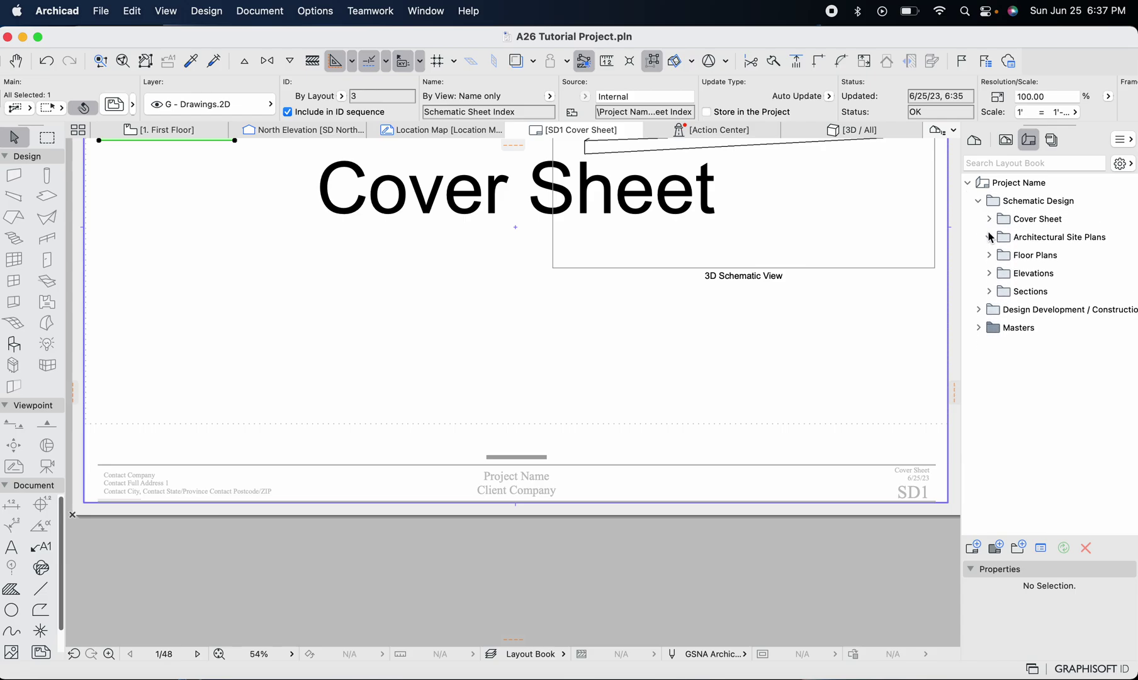
pyautogui.click(989, 237)
pyautogui.doubleClick(1027, 258)
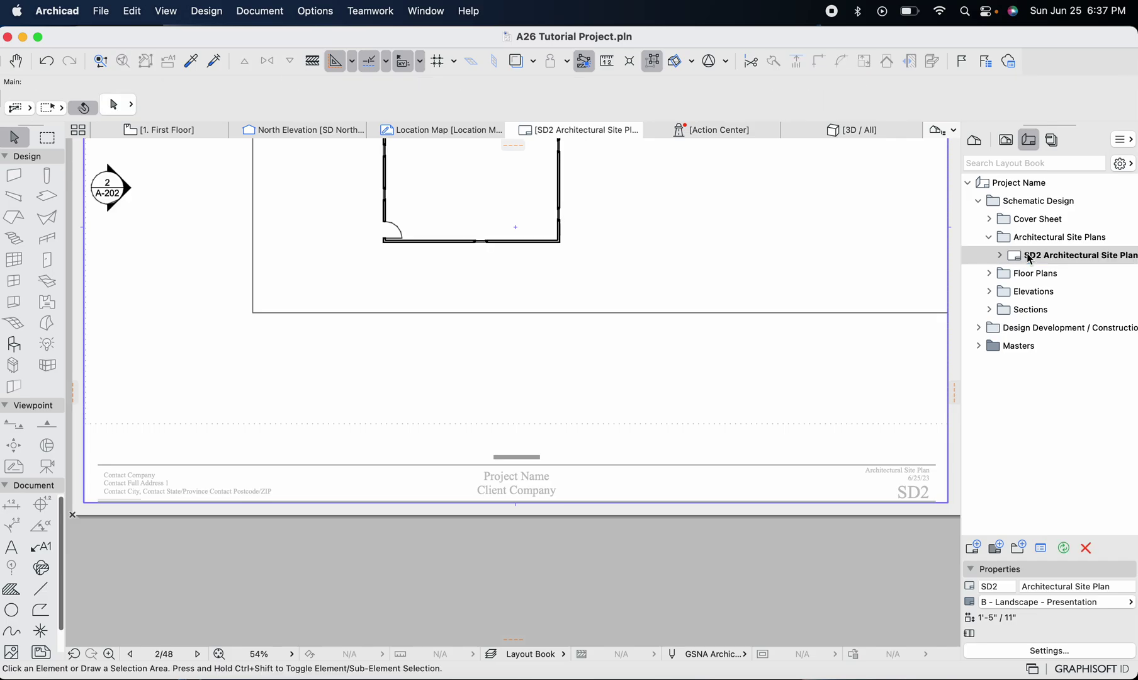
# Select the Architectural Site Plan drawing on SD2 and examine the building outline, site boundary and drawing extents
pyautogui.scroll(-3, 828, 336)
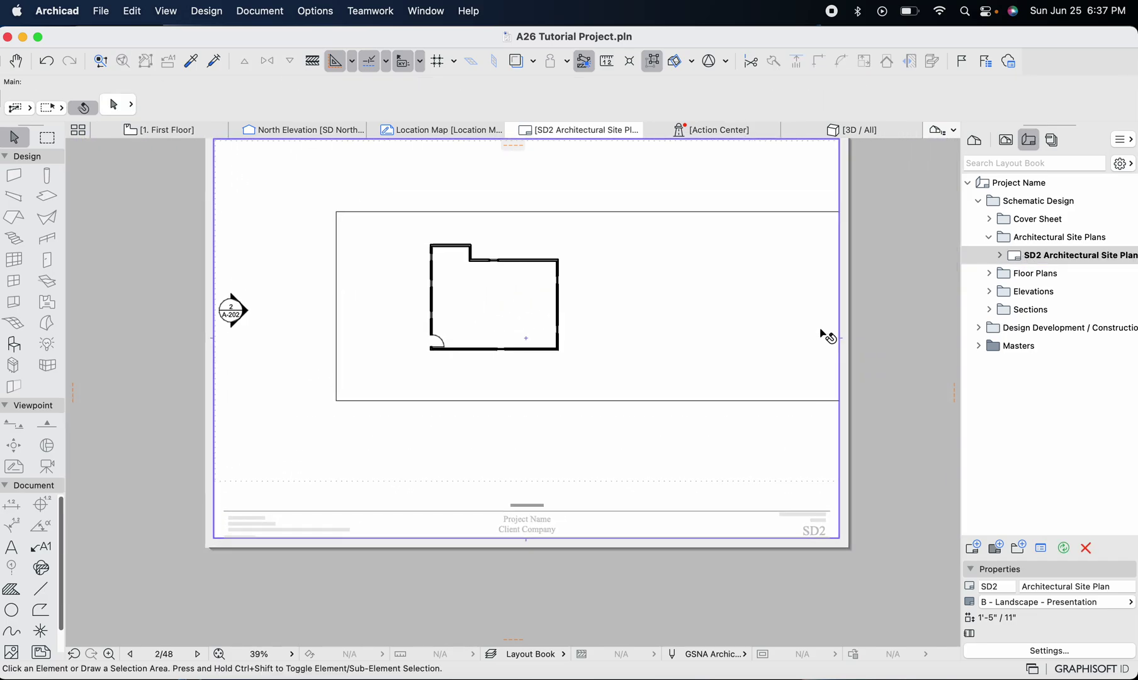
pyautogui.click(688, 328)
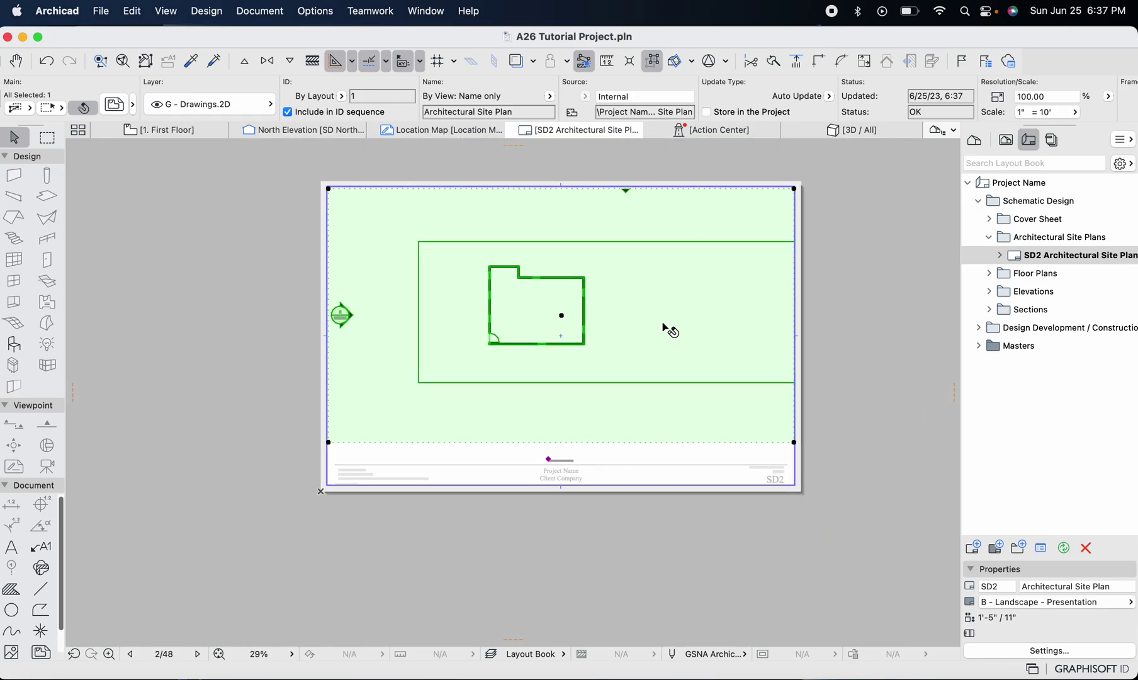
pyautogui.scroll(2, 474, 326)
pyautogui.scroll(-2, 473, 326)
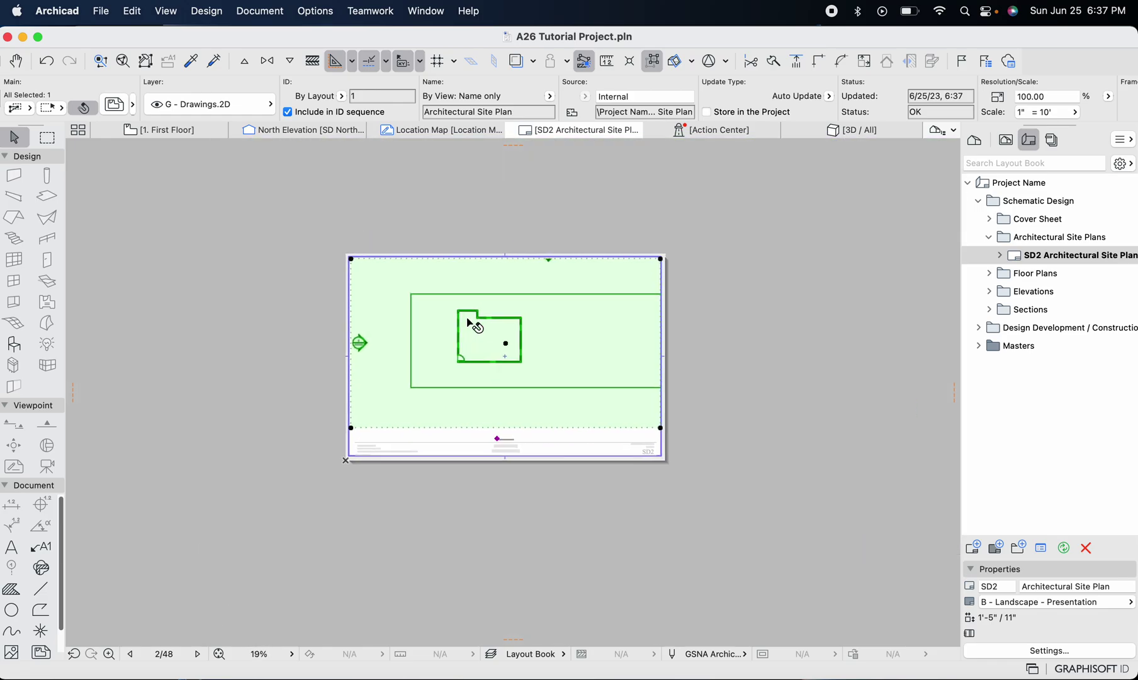
pyautogui.scroll(3, 423, 323)
pyautogui.scroll(3, 423, 323)
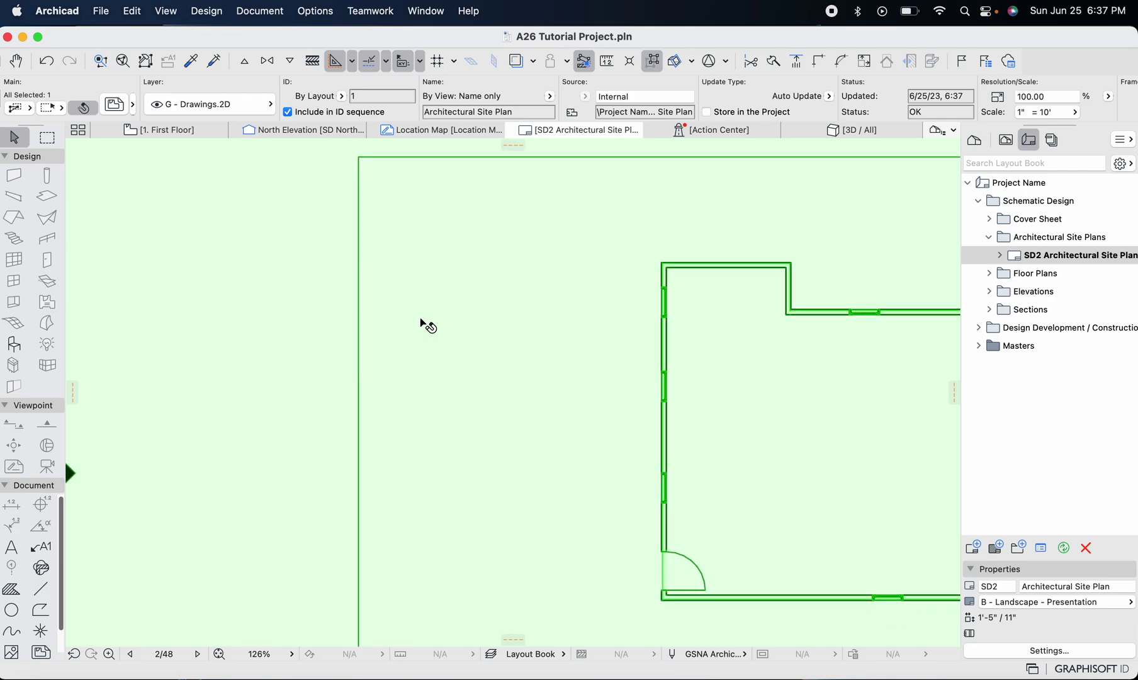
pyautogui.scroll(-5, 423, 323)
pyautogui.scroll(2, 423, 323)
pyautogui.scroll(-2, 423, 323)
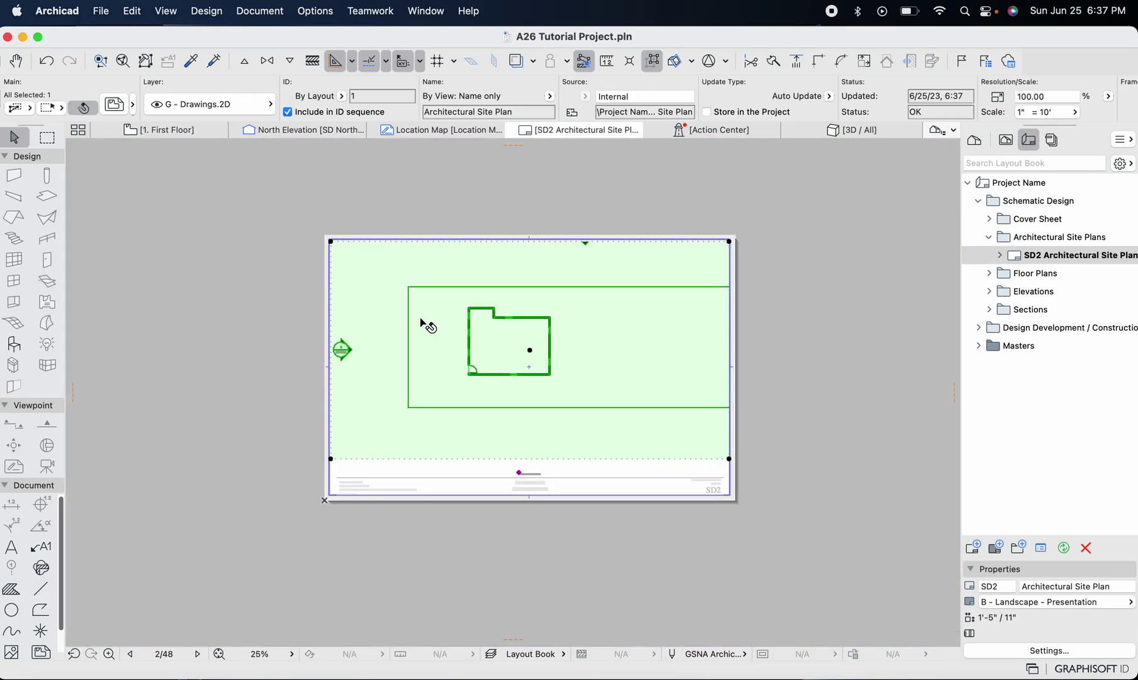
pyautogui.scroll(-1, 423, 323)
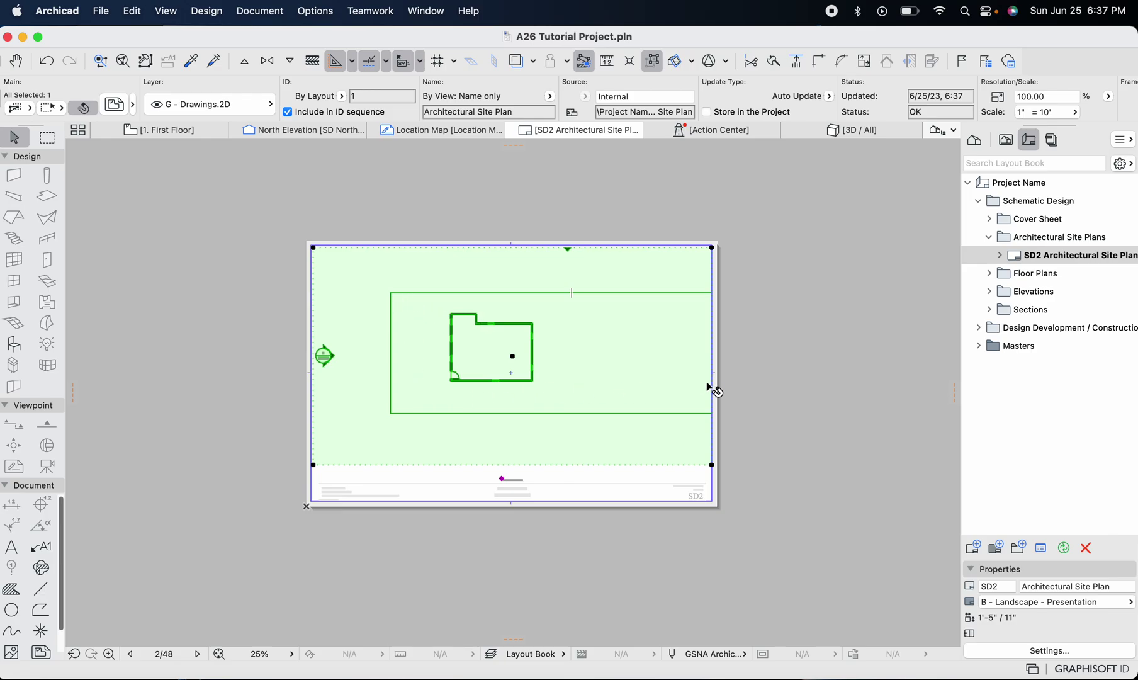
# Inspect the drawing scale note above the project name in the SD2 title block
pyautogui.scroll(3, 536, 380)
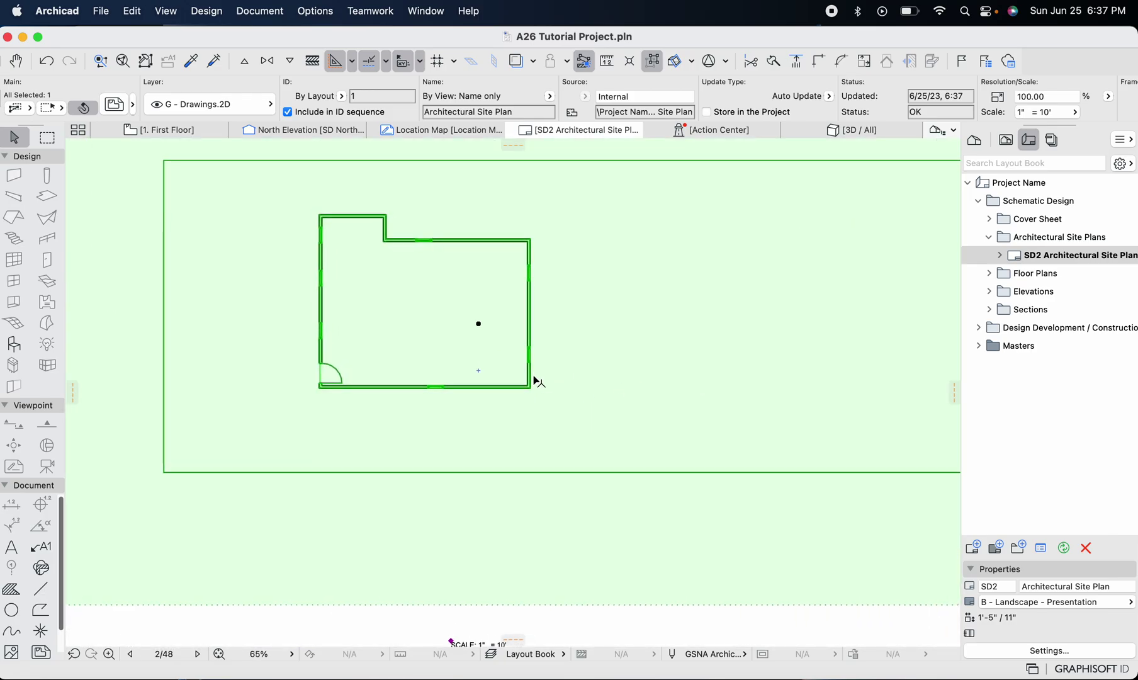
pyautogui.scroll(4, 486, 555)
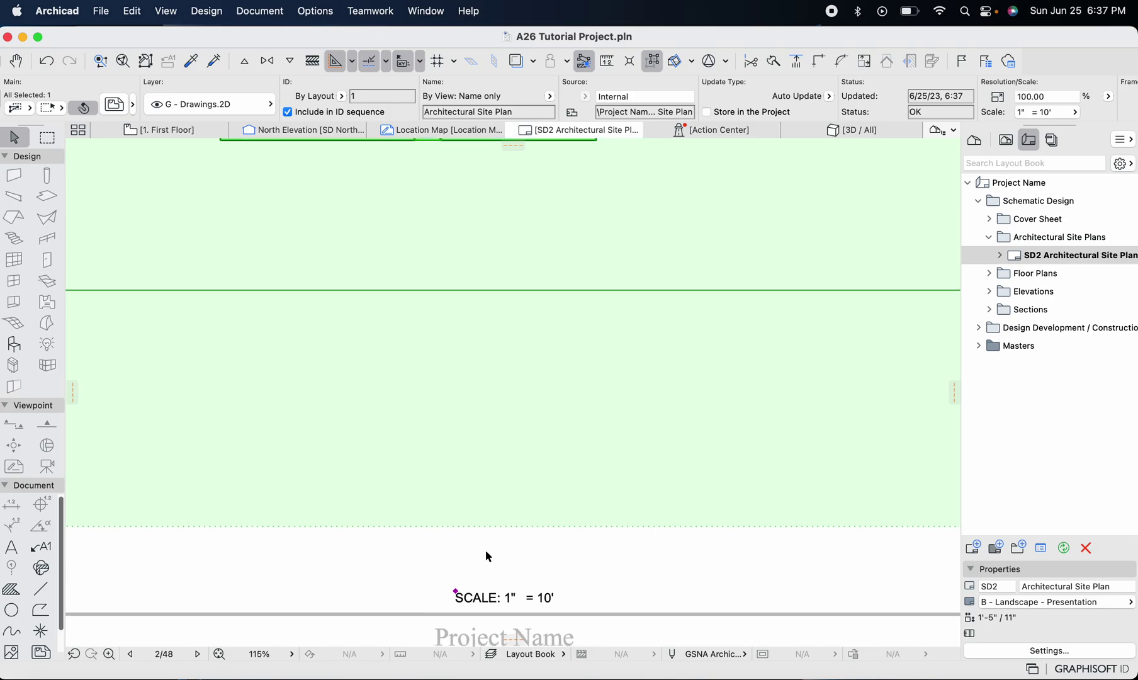
pyautogui.scroll(-2, 487, 559)
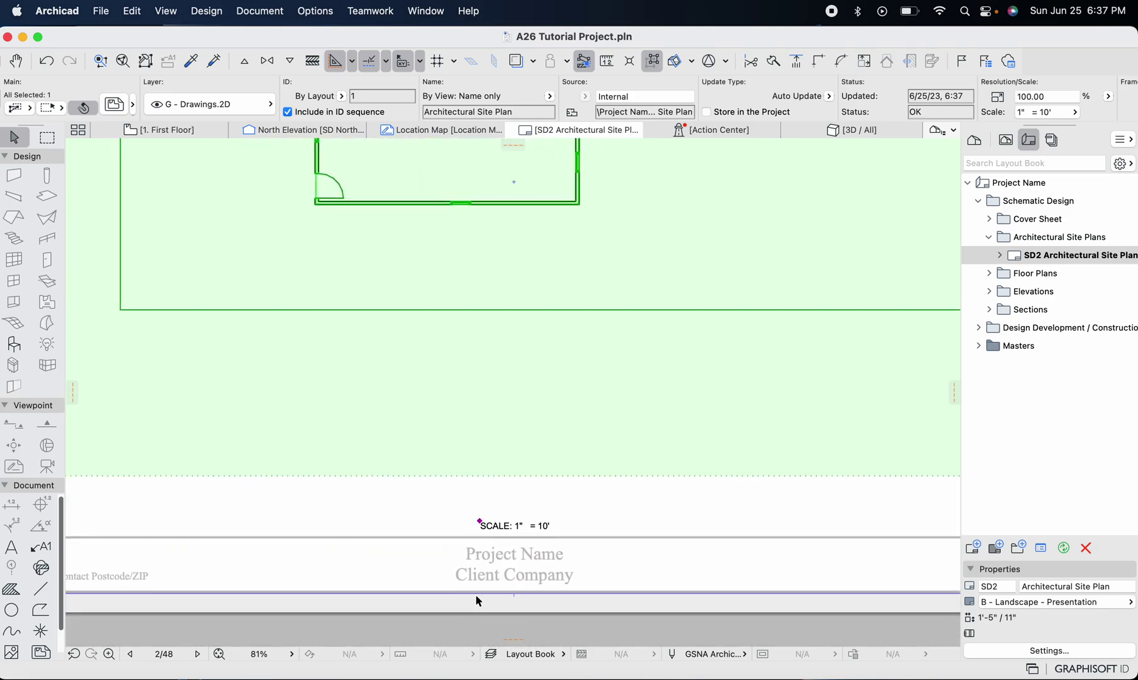
pyautogui.scroll(1, 518, 525)
pyautogui.scroll(-3, 517, 526)
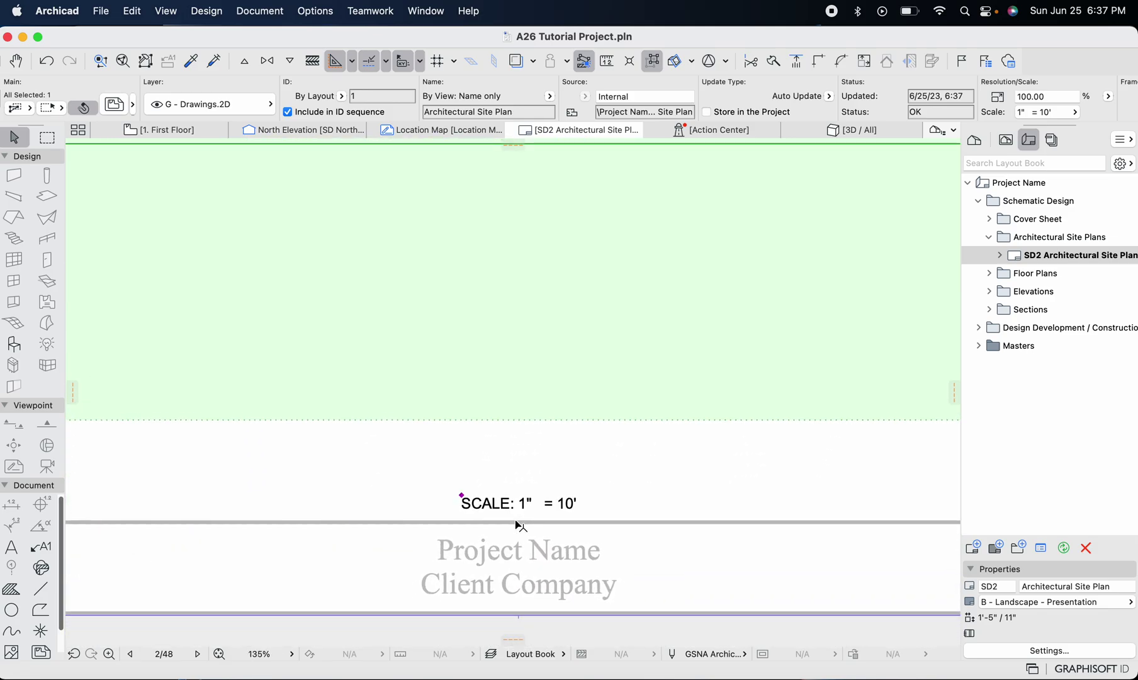
pyautogui.scroll(-3, 518, 525)
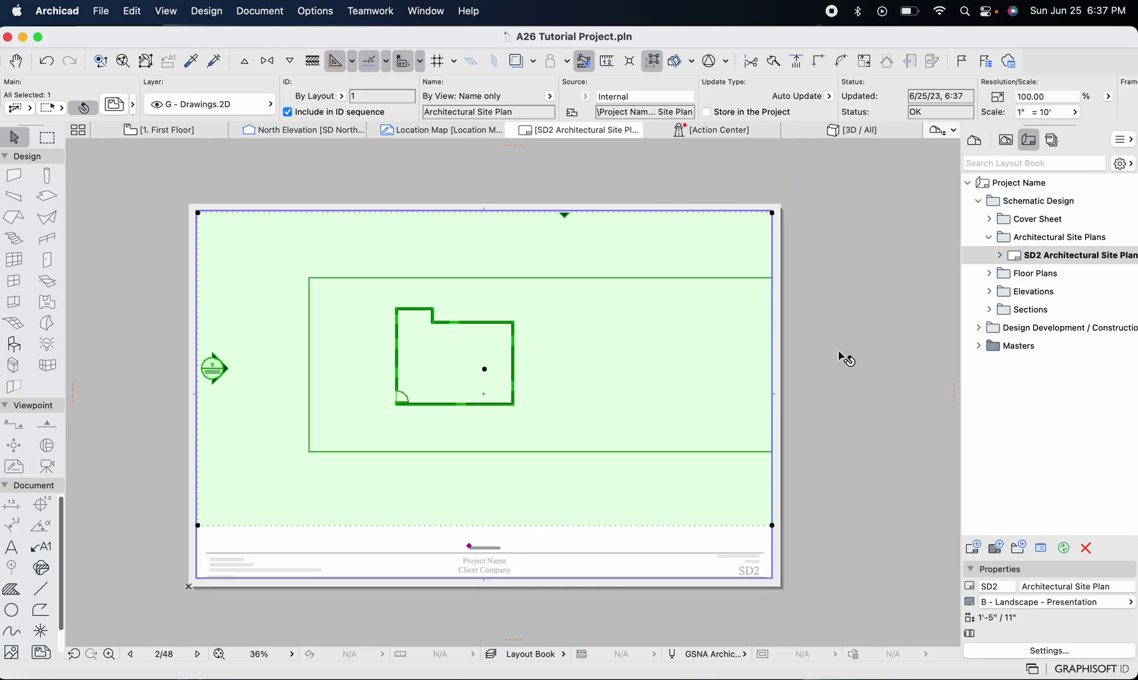
# Collapse Architectural Site Plans and open the SD3 First Floor Plan layout from the Floor Plans subset
pyautogui.click(988, 237)
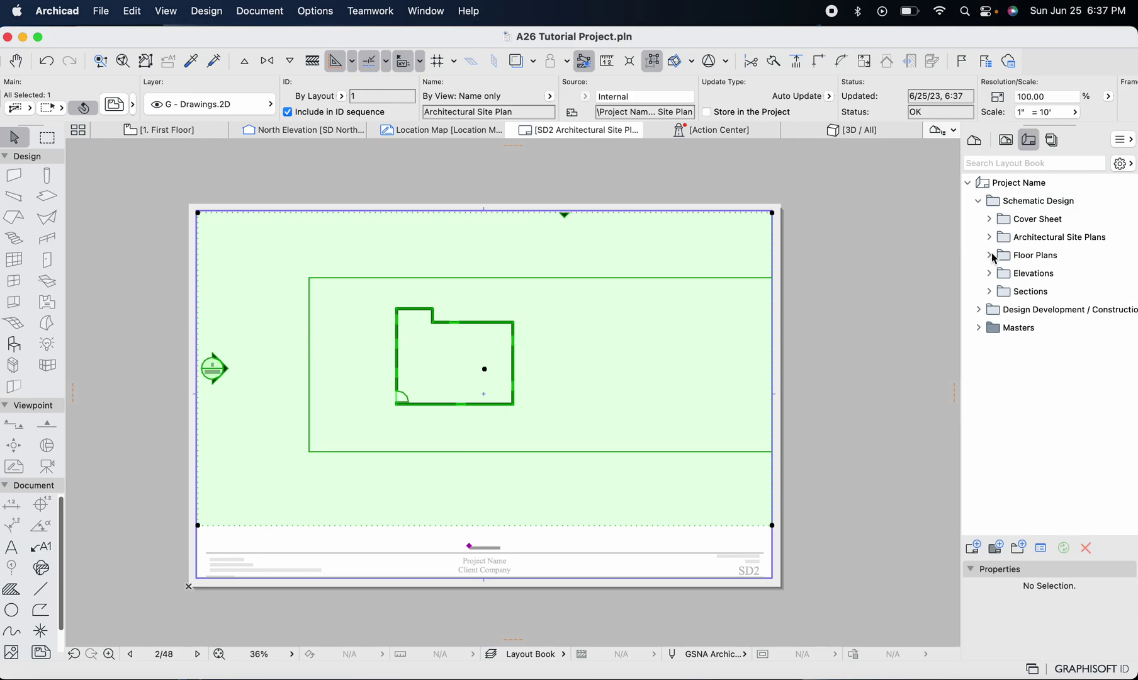
pyautogui.click(989, 255)
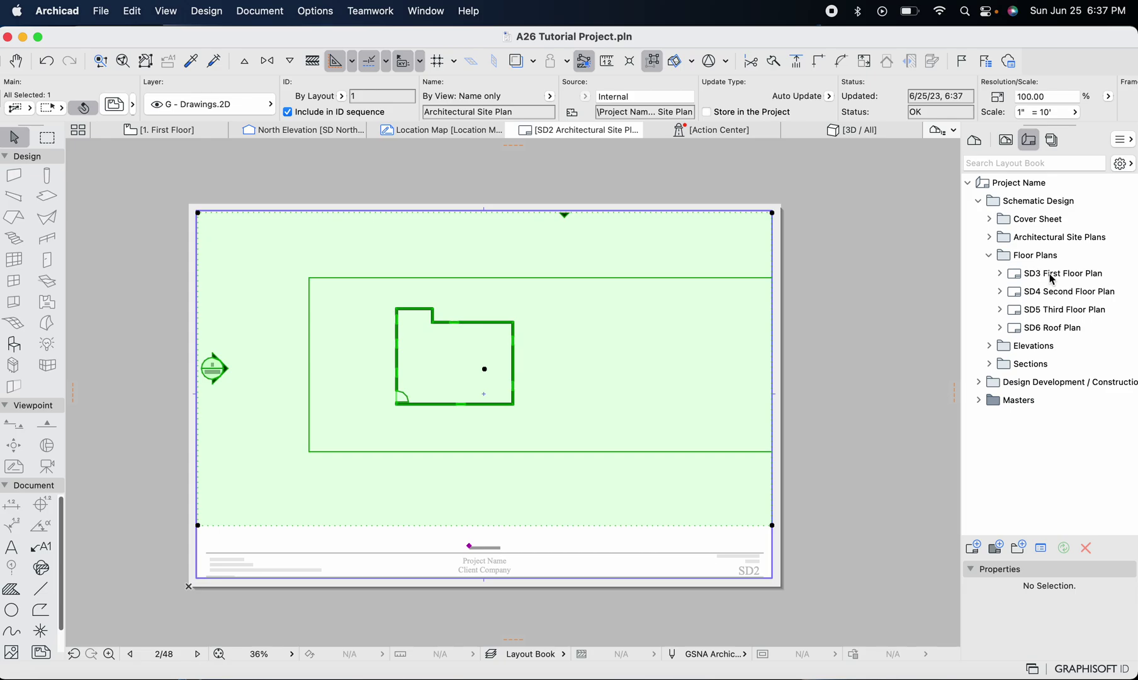
pyautogui.doubleClick(1050, 274)
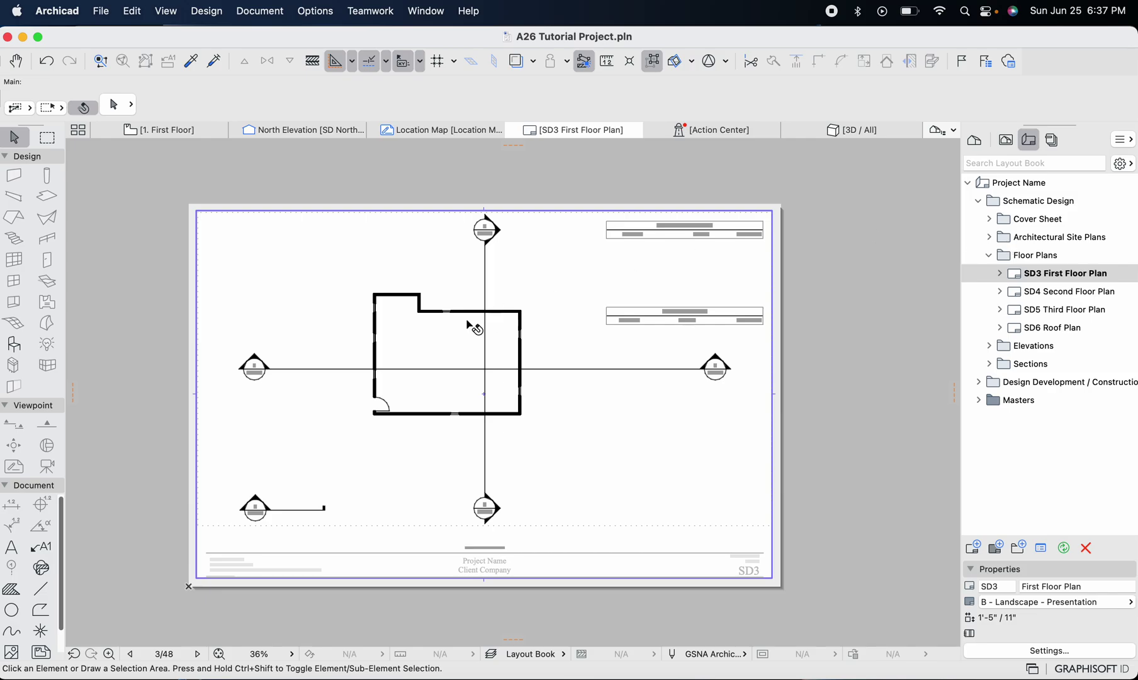
# Examine the first floor plan on SD3, including its walls, openings, section markers, square footage table and room legend
pyautogui.scroll(3, 374, 348)
pyautogui.scroll(3, 376, 348)
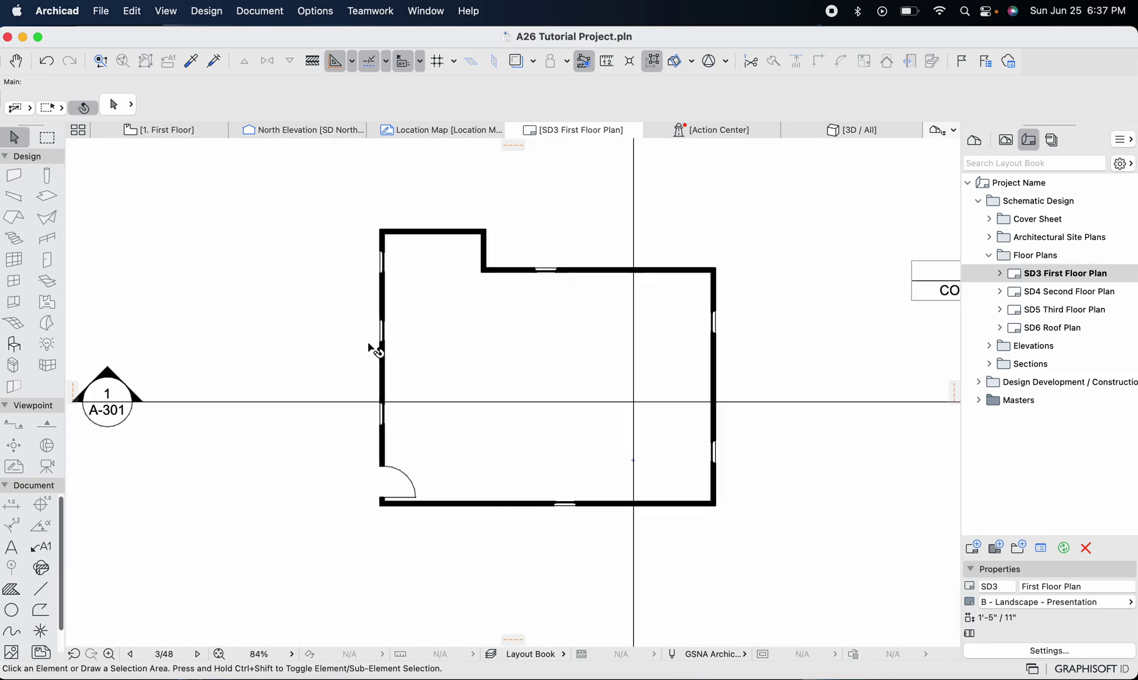
pyautogui.scroll(2, 383, 300)
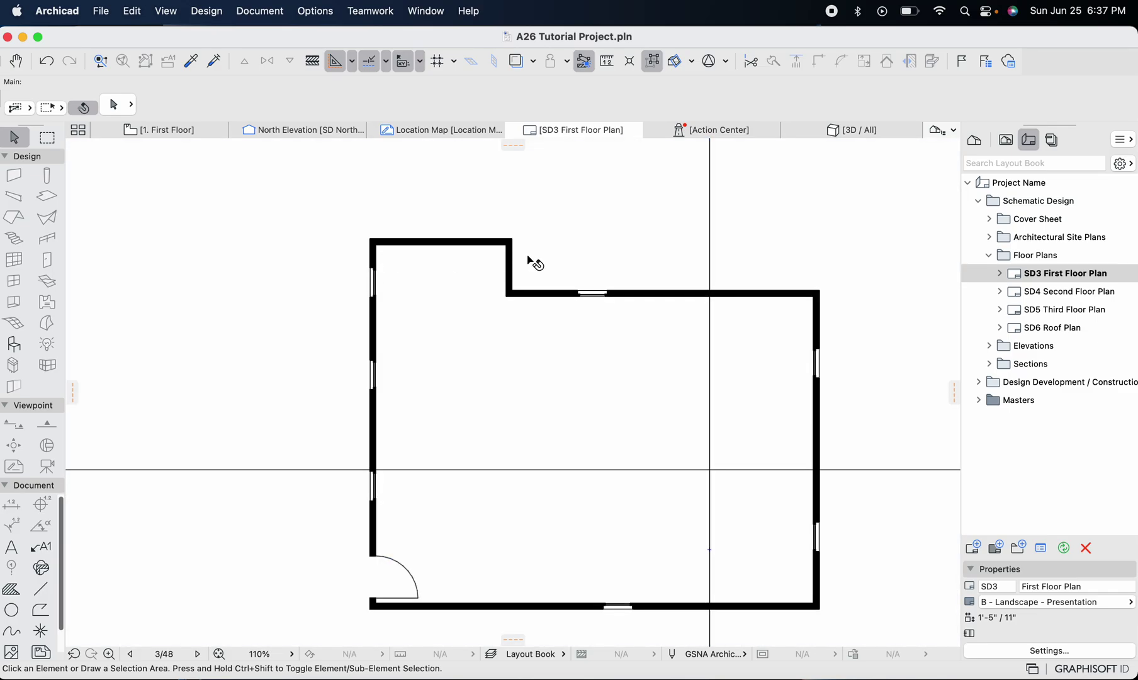
pyautogui.scroll(-3, 597, 300)
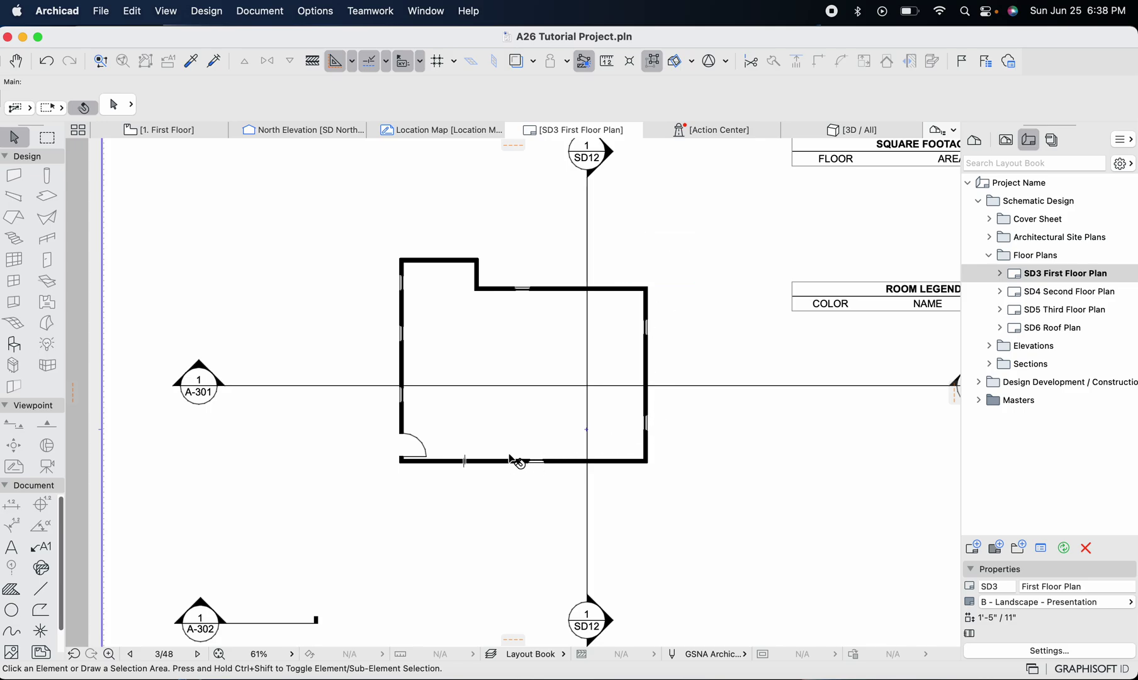
pyautogui.scroll(3, 527, 477)
pyautogui.scroll(-3, 528, 477)
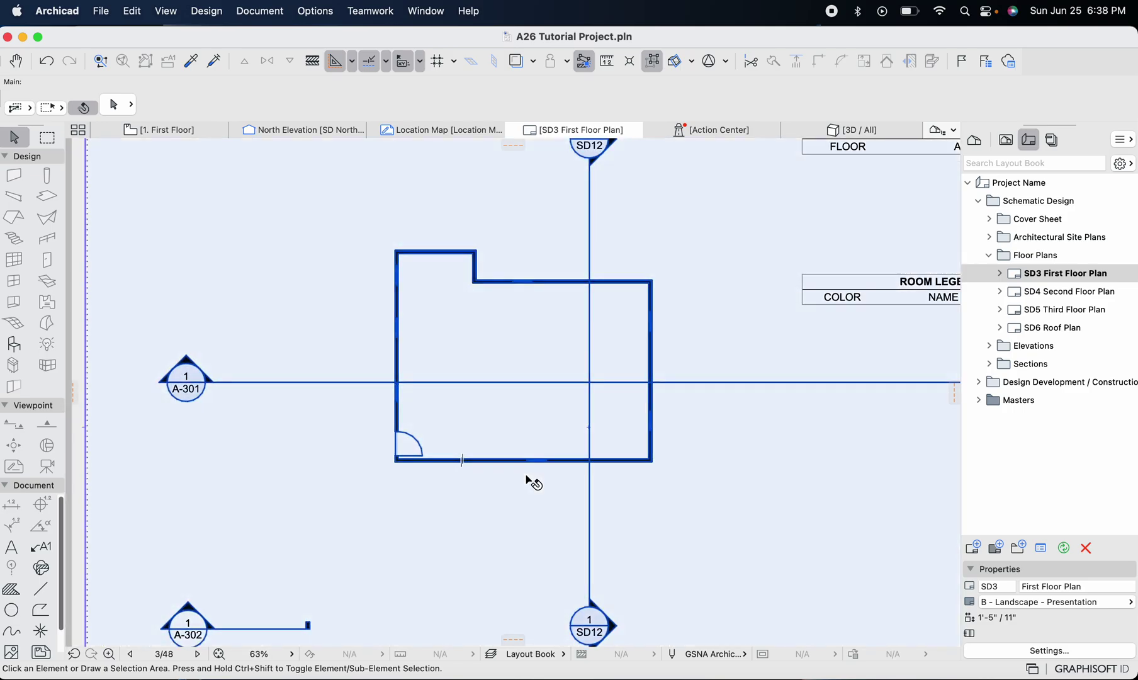
pyautogui.scroll(2, 564, 427)
pyautogui.scroll(-3, 570, 429)
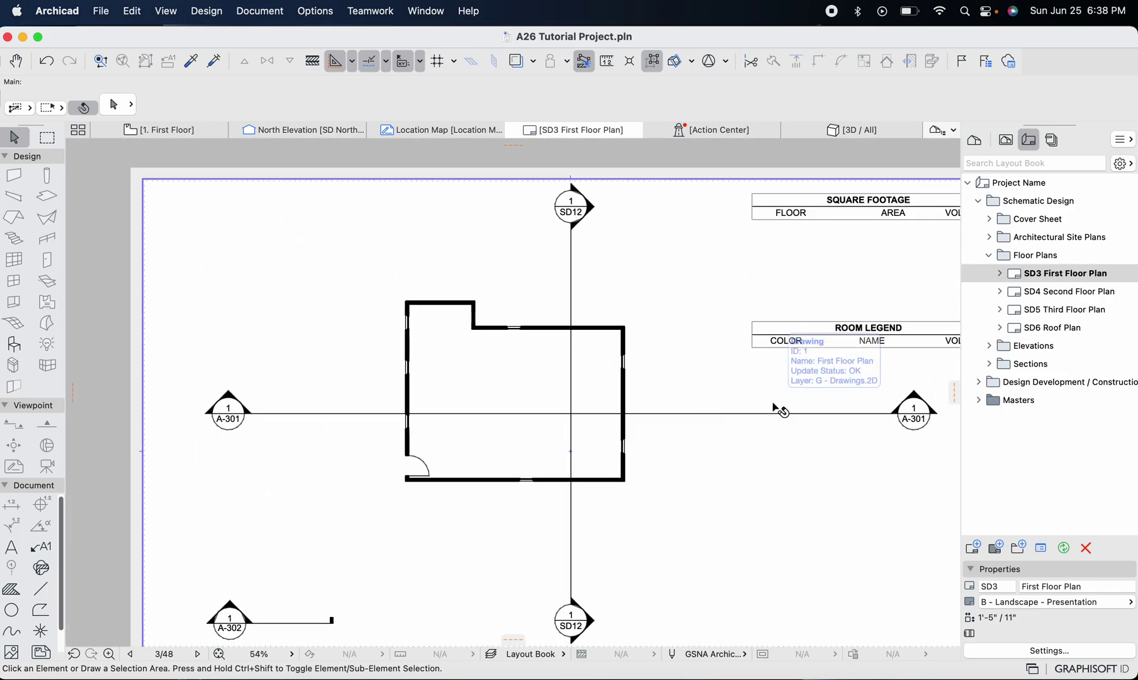
pyautogui.scroll(-2, 780, 408)
pyautogui.click(813, 304)
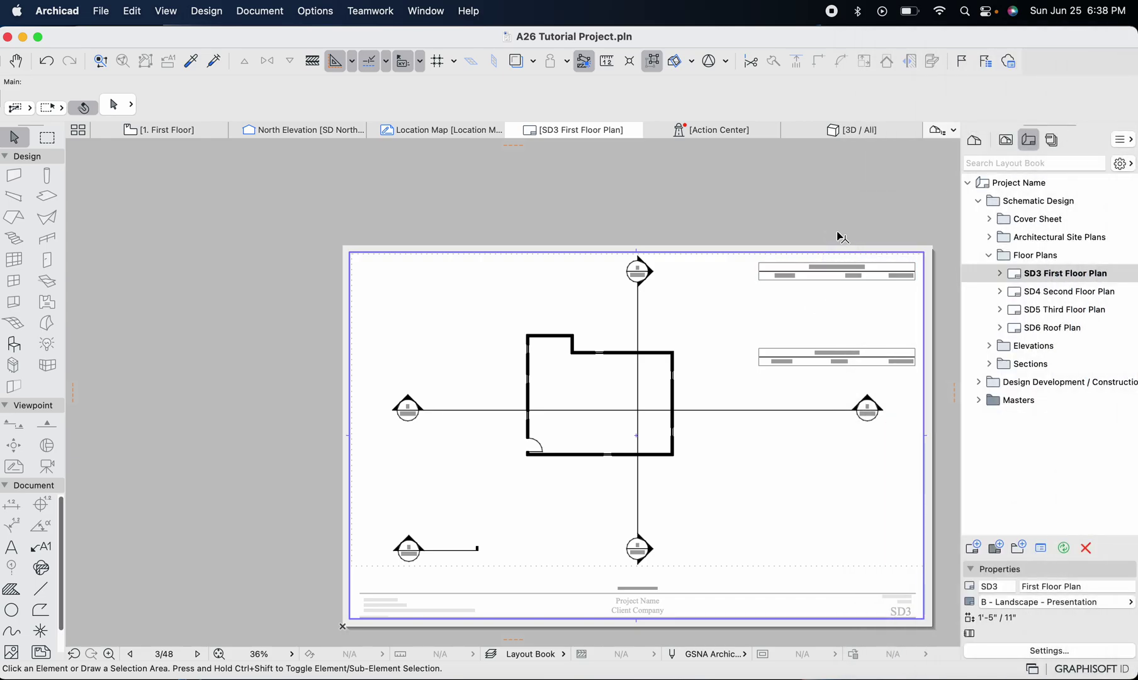
# Inspect the Square Footage and Room Legend tables on the SD3 layout, along with the section marker below them
pyautogui.scroll(5, 843, 264)
pyautogui.scroll(-2, 844, 264)
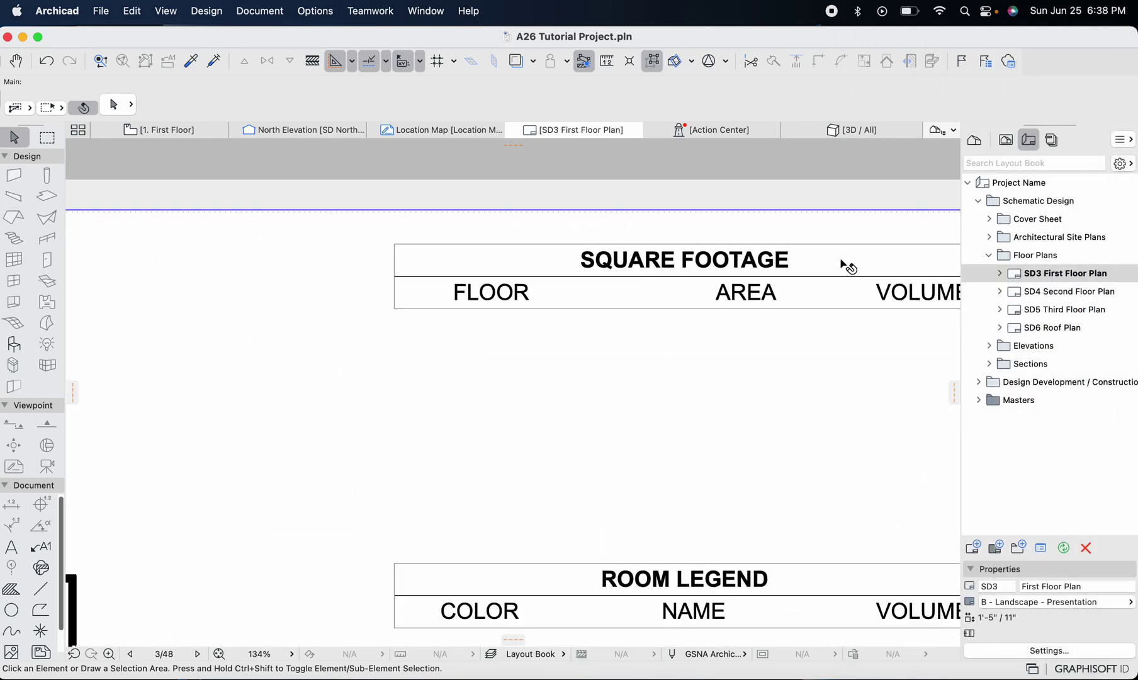
pyautogui.scroll(-2, 843, 265)
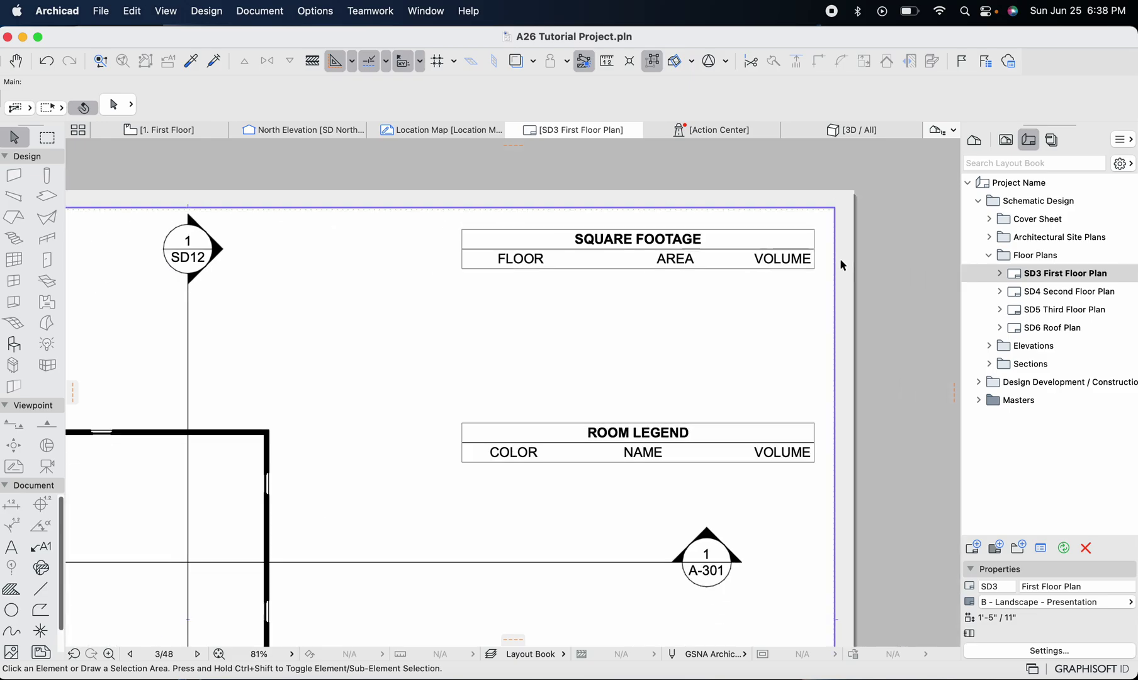
pyautogui.scroll(-2, 654, 390)
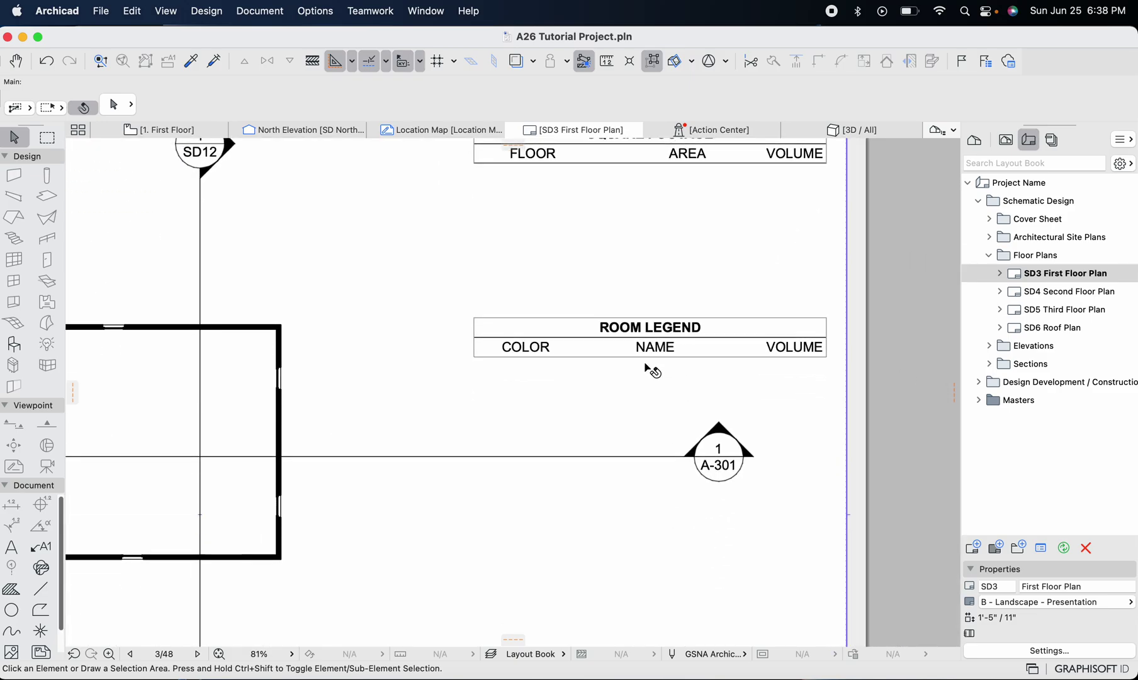
pyautogui.scroll(-2, 704, 343)
pyautogui.scroll(-1, 703, 343)
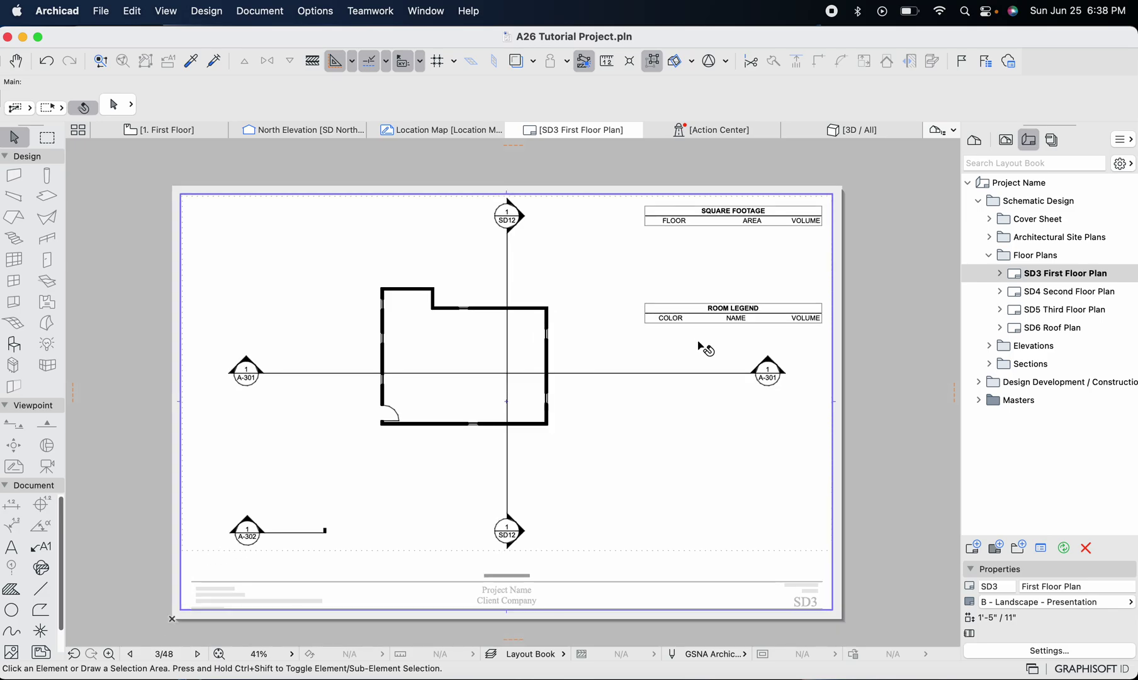
pyautogui.scroll(-1, 704, 346)
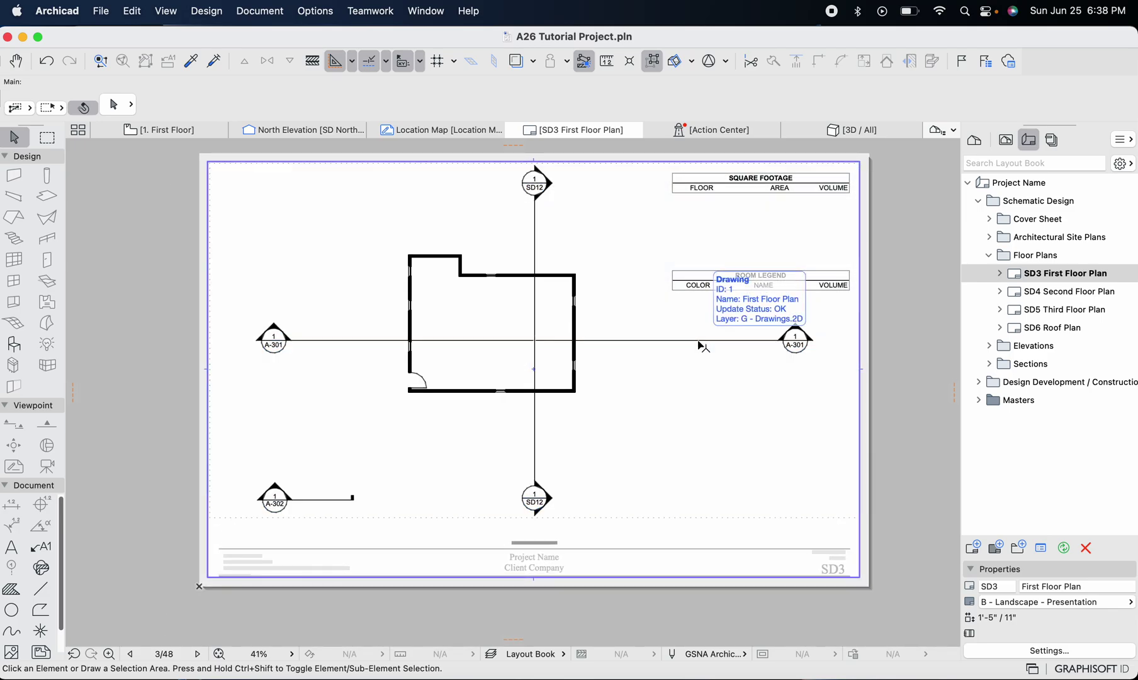
# Open the SD4 Second Floor Plan, SD5 Third Floor Plan and SD6 Roof Plan layouts one after another
pyautogui.doubleClick(1018, 299)
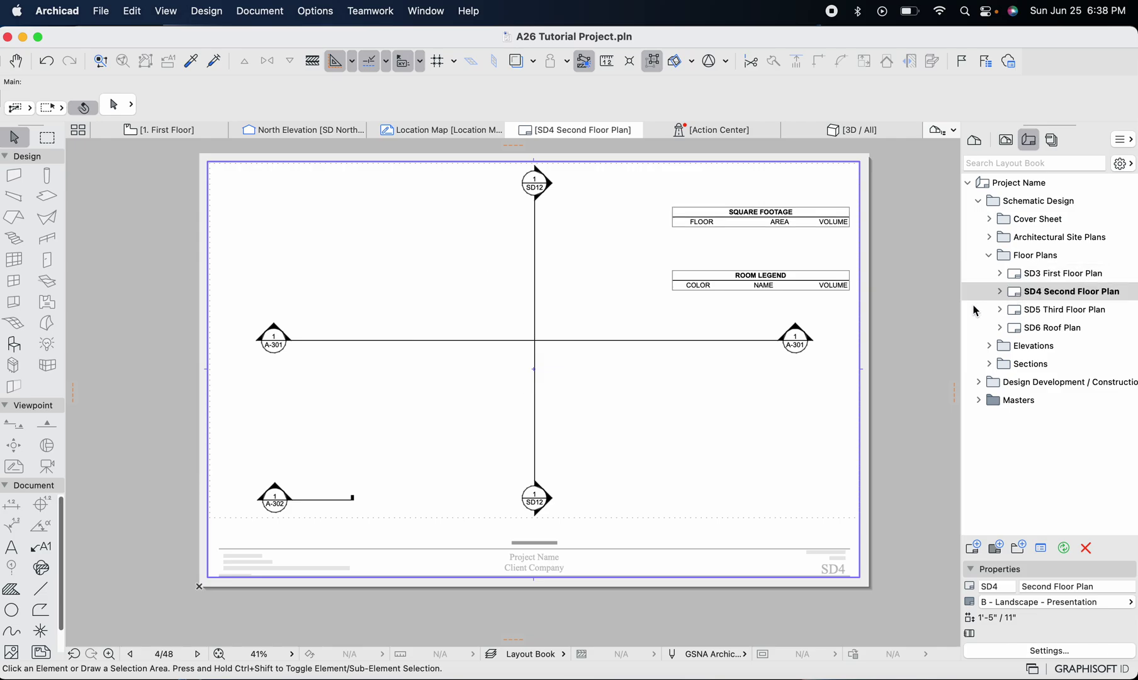
pyautogui.doubleClick(1030, 311)
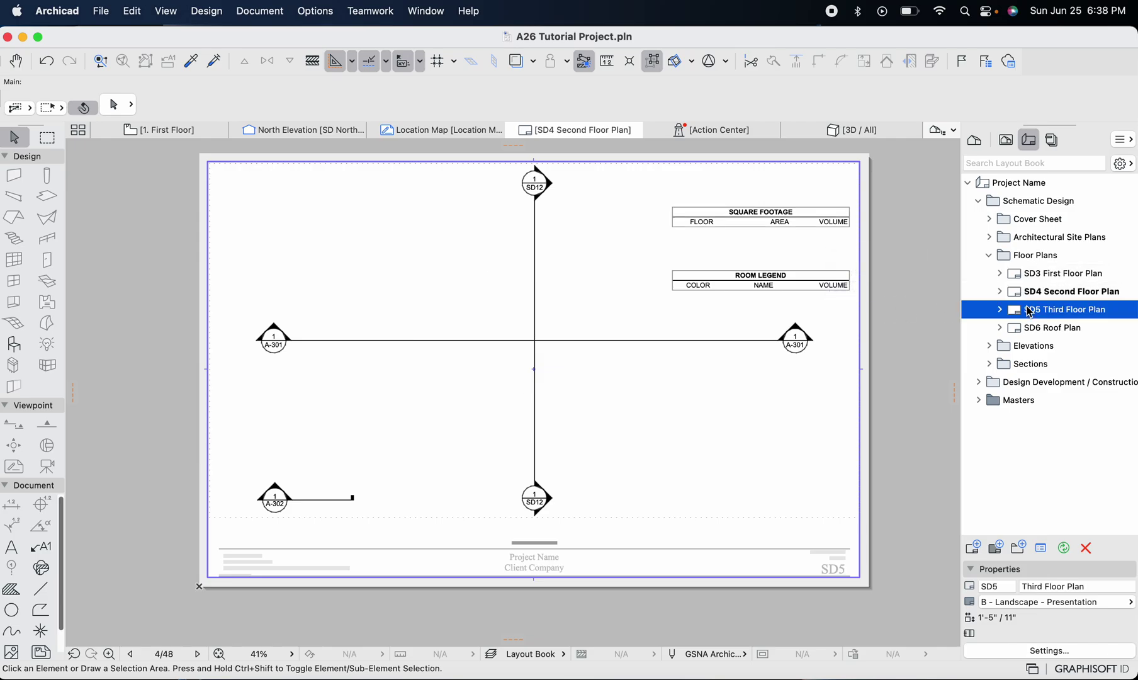
pyautogui.doubleClick(1034, 328)
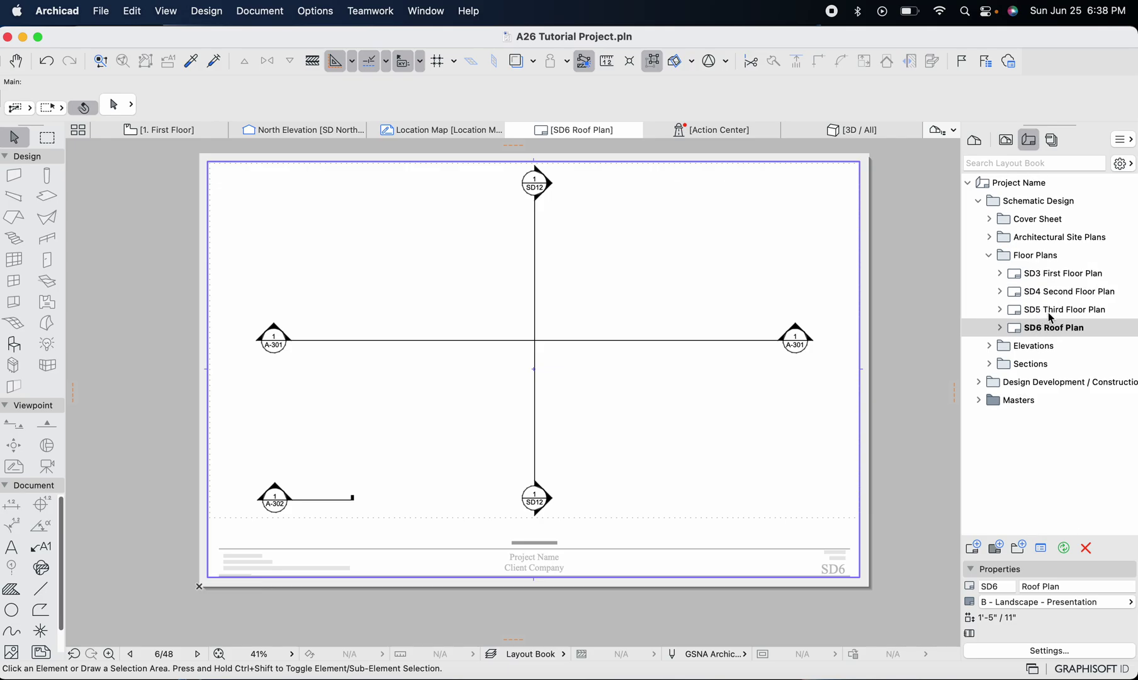
# Expand the Elevations subset and review layouts SD7 through SD10, looking closely at the West Elevation
pyautogui.click(990, 346)
pyautogui.doubleClick(1024, 364)
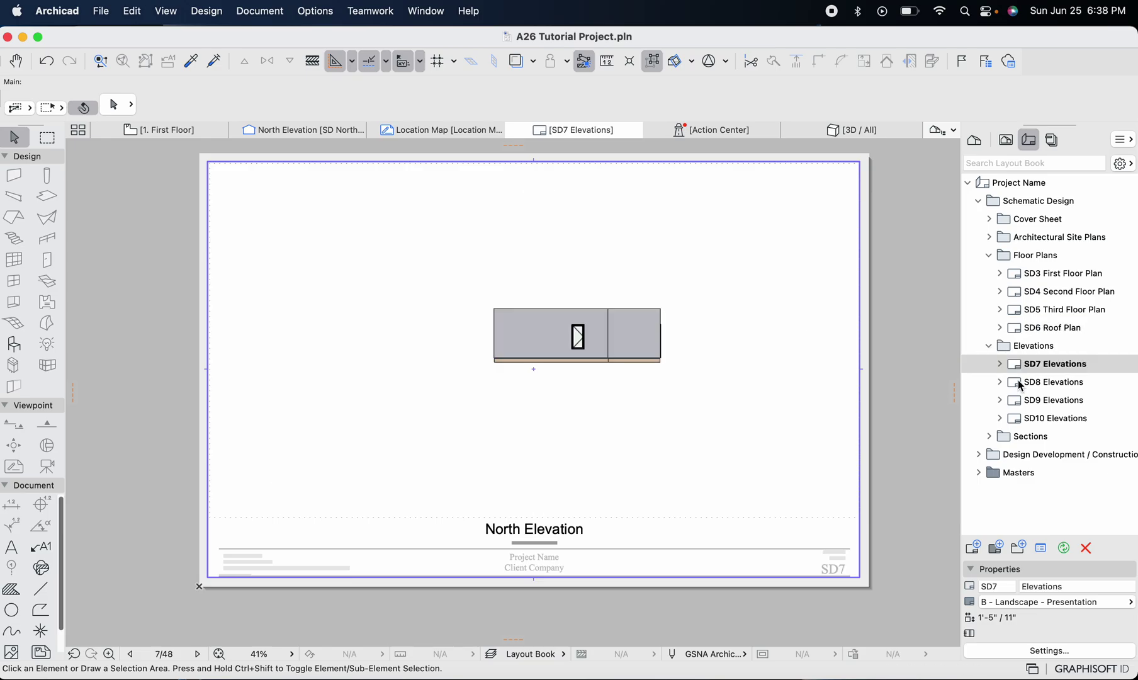
pyautogui.doubleClick(1020, 383)
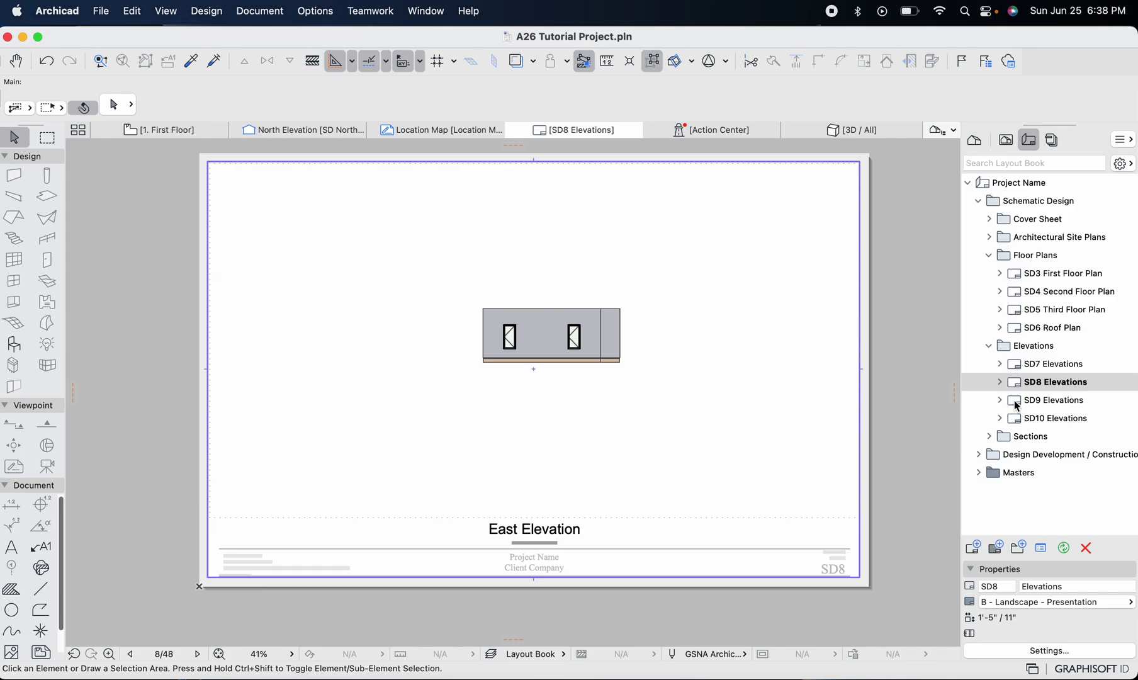
pyautogui.doubleClick(1015, 402)
pyautogui.doubleClick(1016, 421)
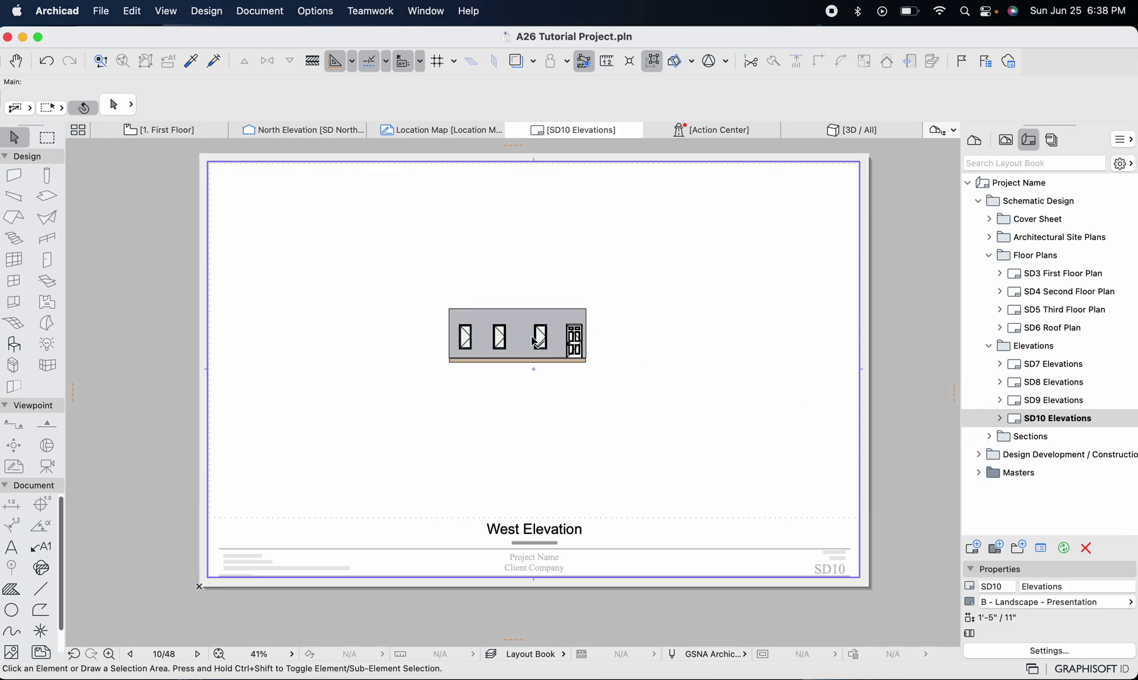
pyautogui.scroll(5, 552, 311)
pyautogui.scroll(-6, 552, 311)
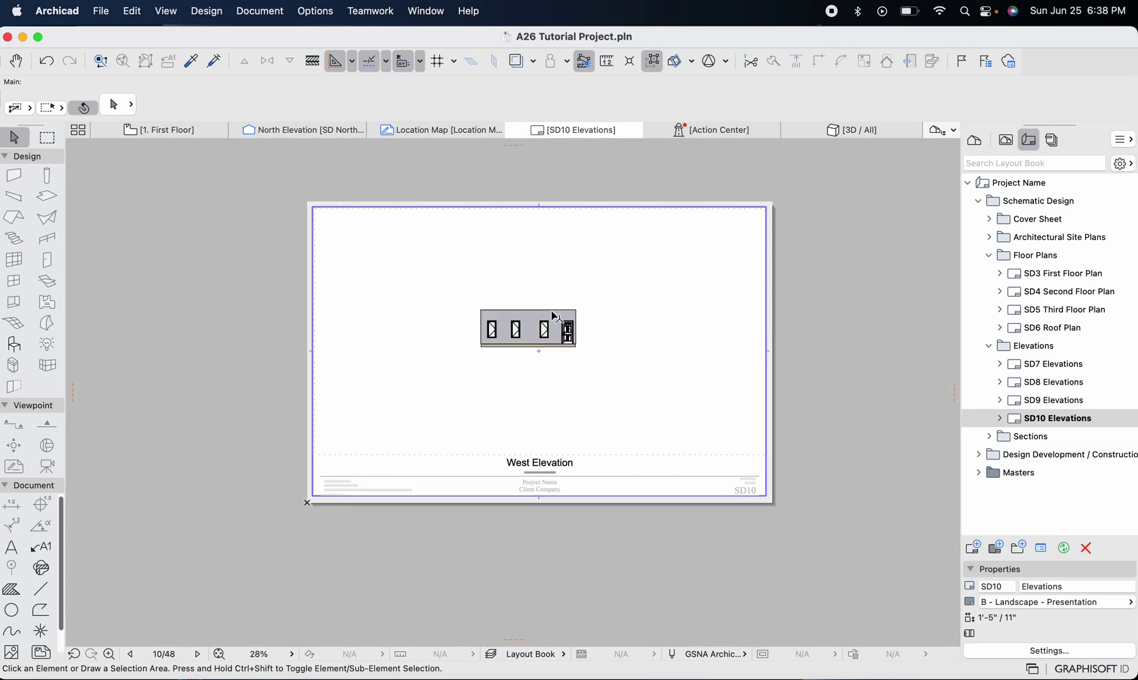
# Expand the Sections subset, open the SD11 Sections layout and examine Building Section A with its story level markers
pyautogui.click(990, 436)
pyautogui.click(990, 436)
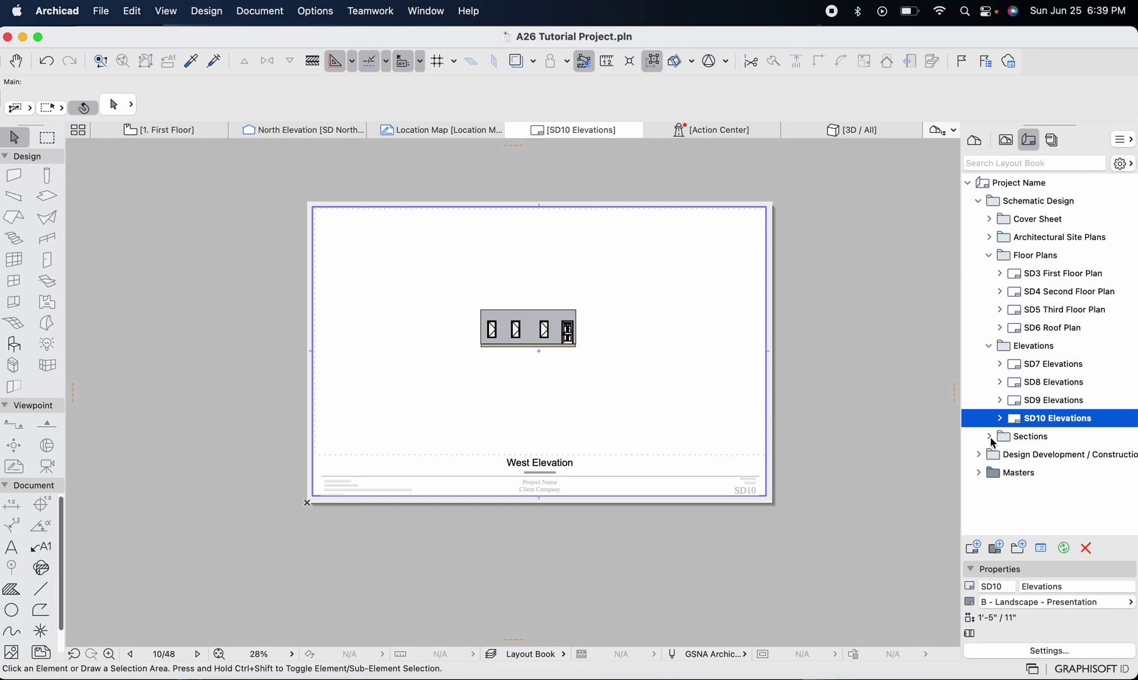
pyautogui.click(990, 437)
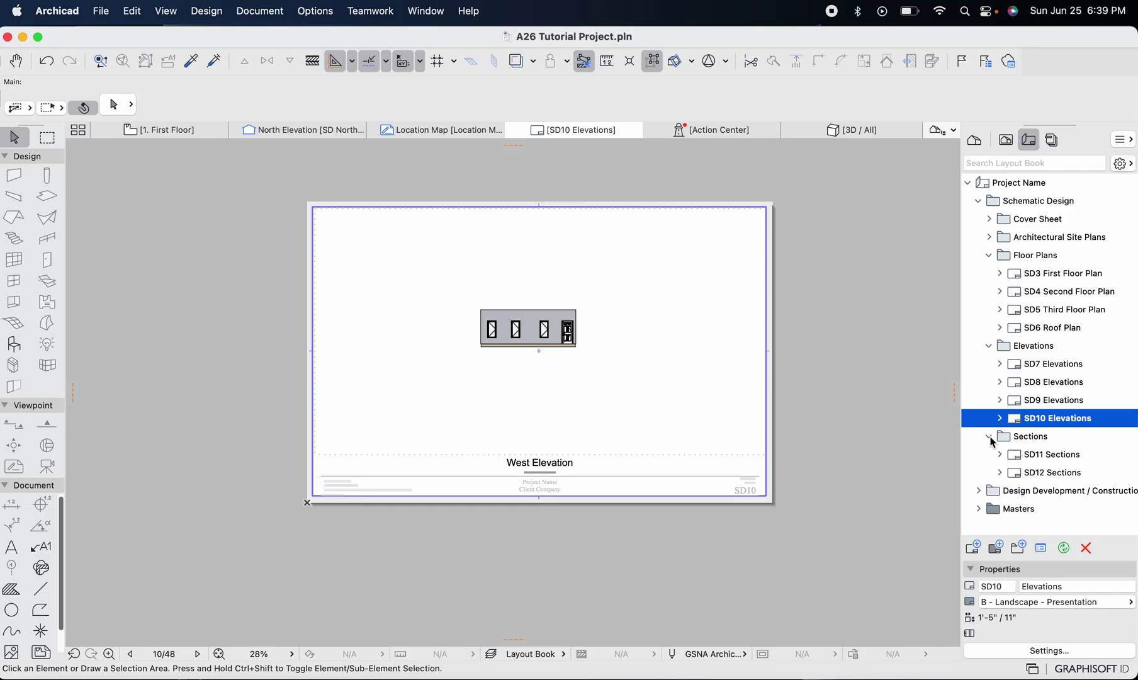
pyautogui.doubleClick(1029, 456)
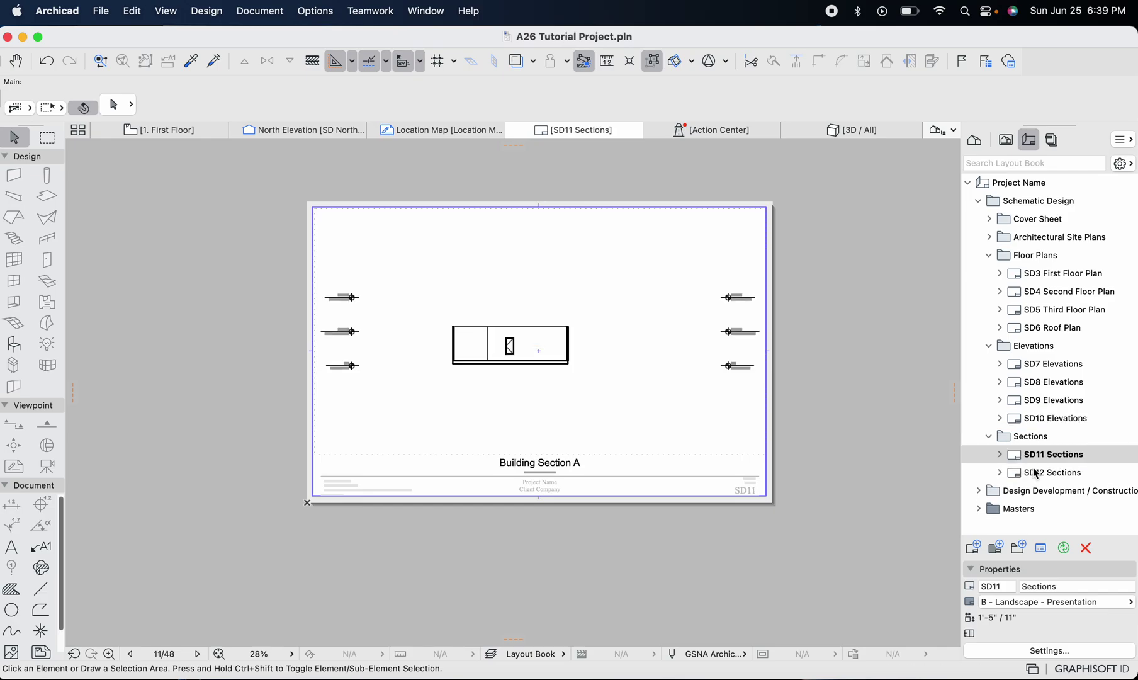
pyautogui.scroll(5, 490, 325)
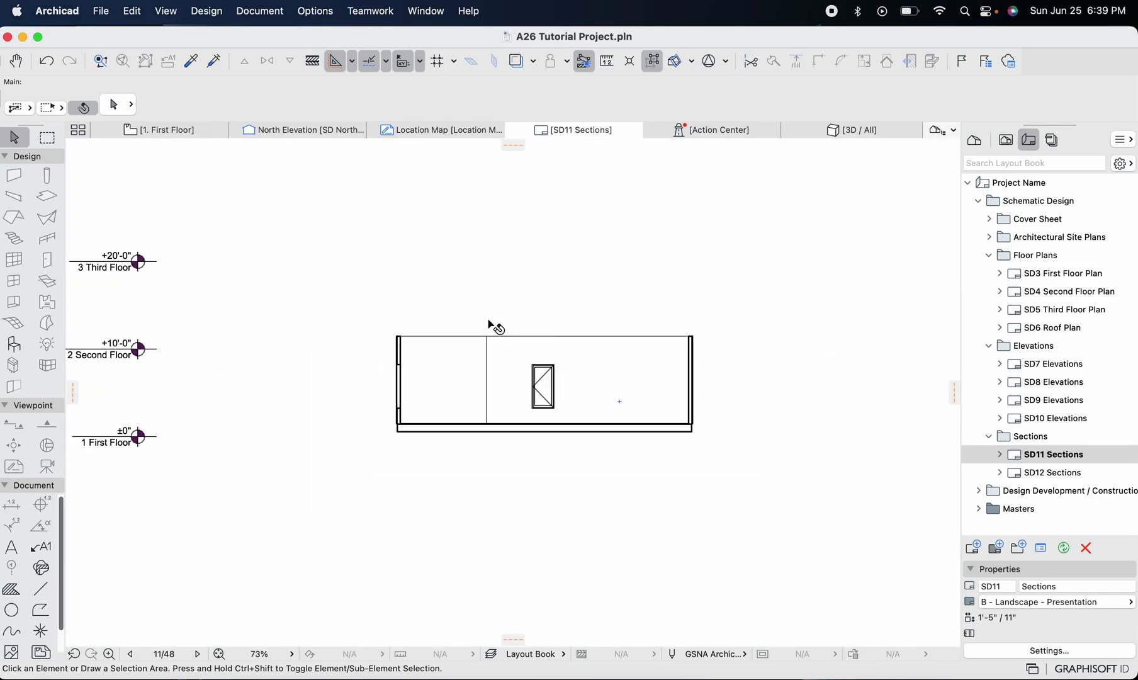
pyautogui.scroll(-3, 512, 395)
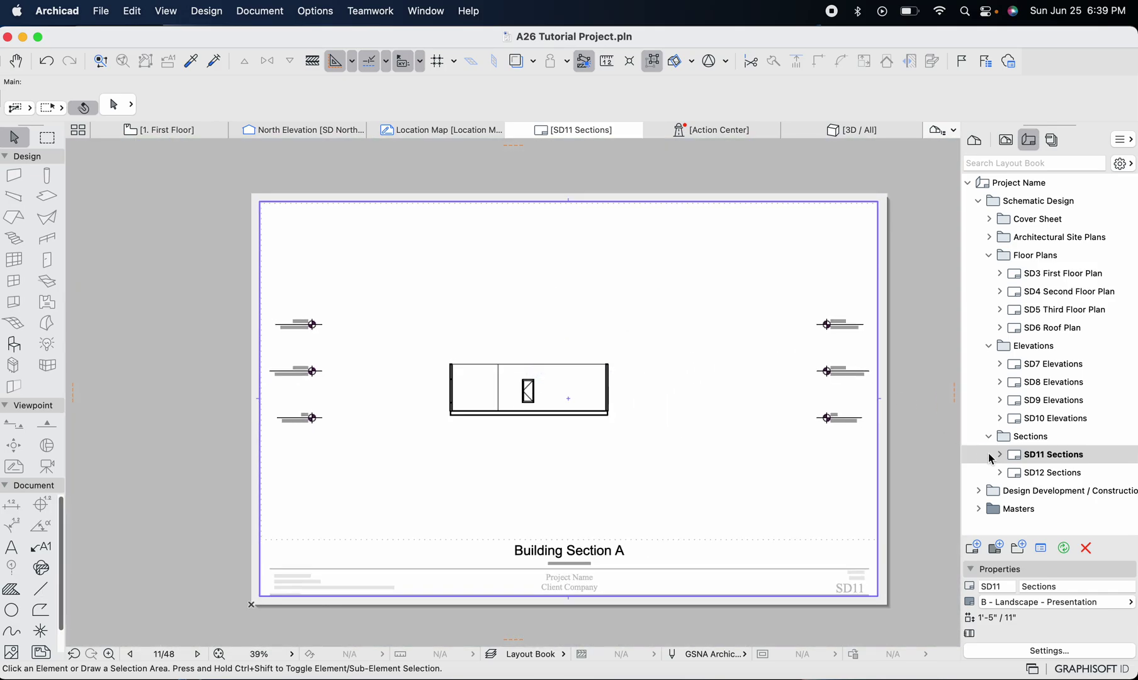
# Open the SD12 Sections layout for Building Section B, and collapse and re-expand the Schematic Design subset
pyautogui.doubleClick(1029, 472)
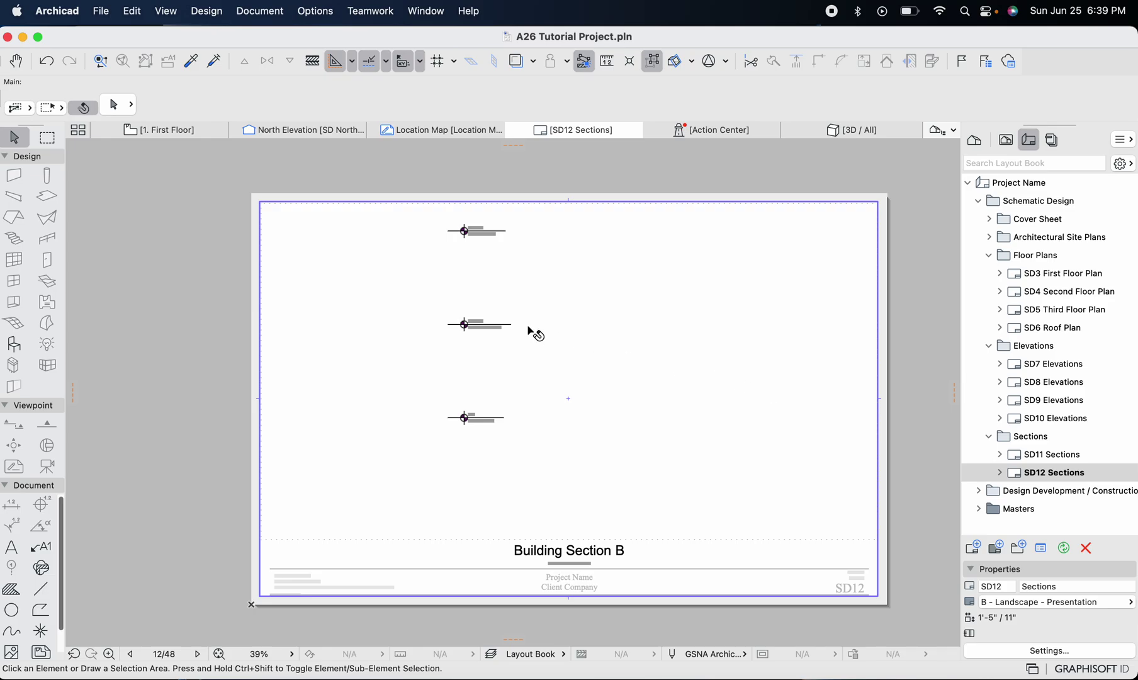
pyautogui.scroll(-2, 528, 331)
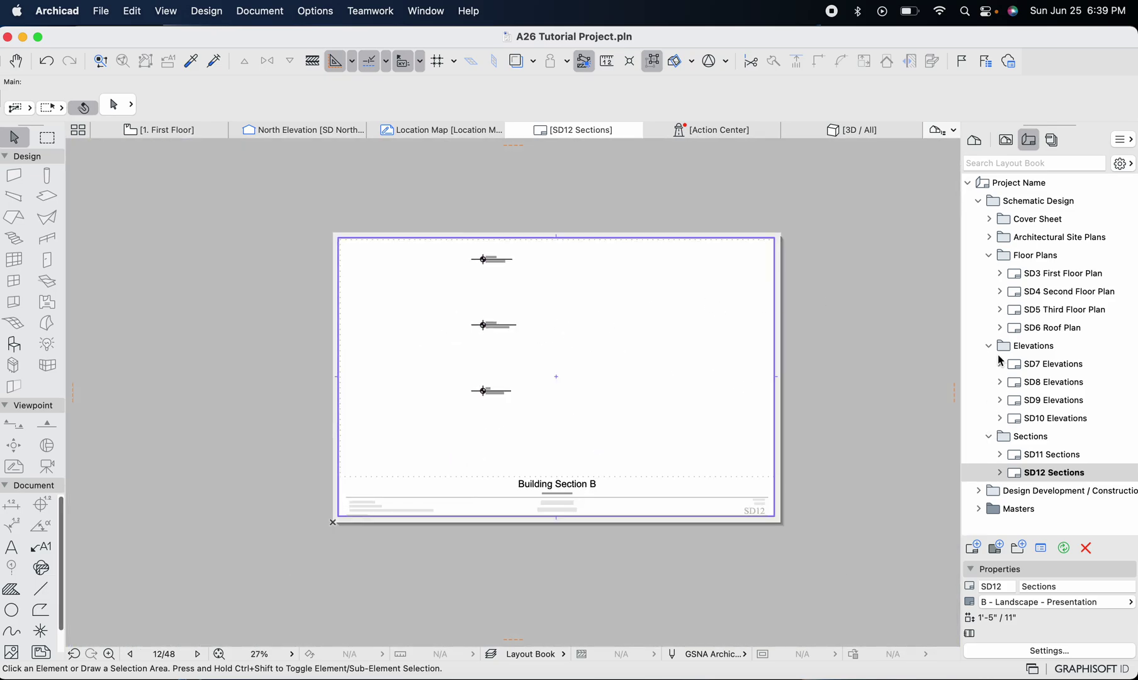
pyautogui.click(979, 201)
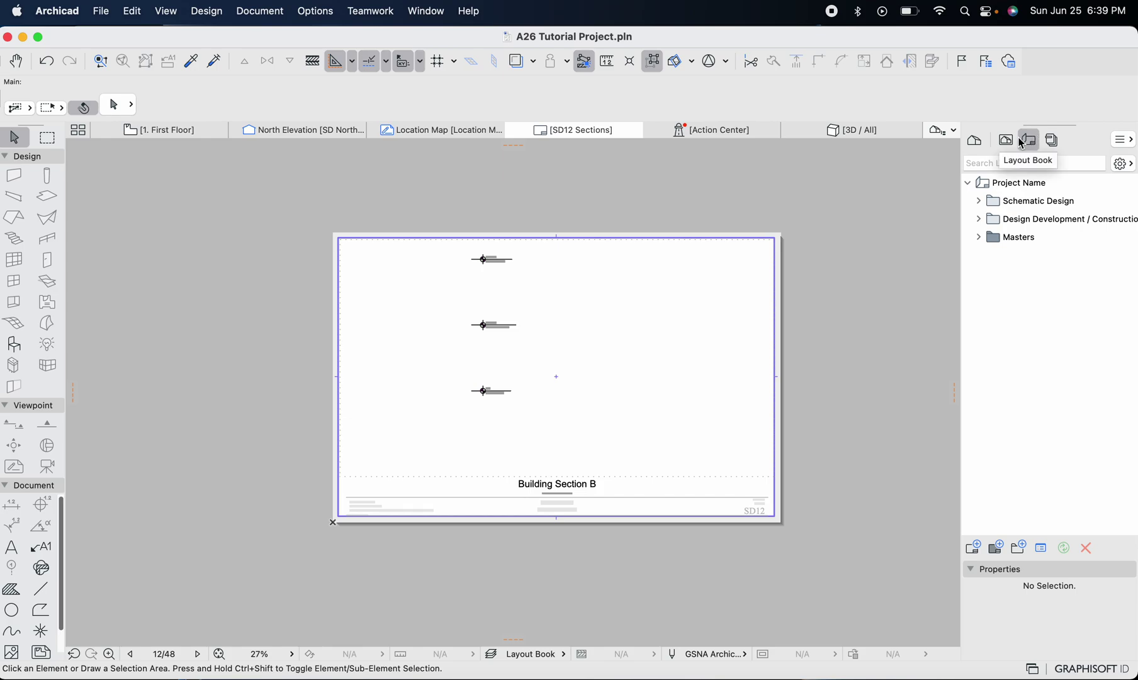
pyautogui.click(979, 201)
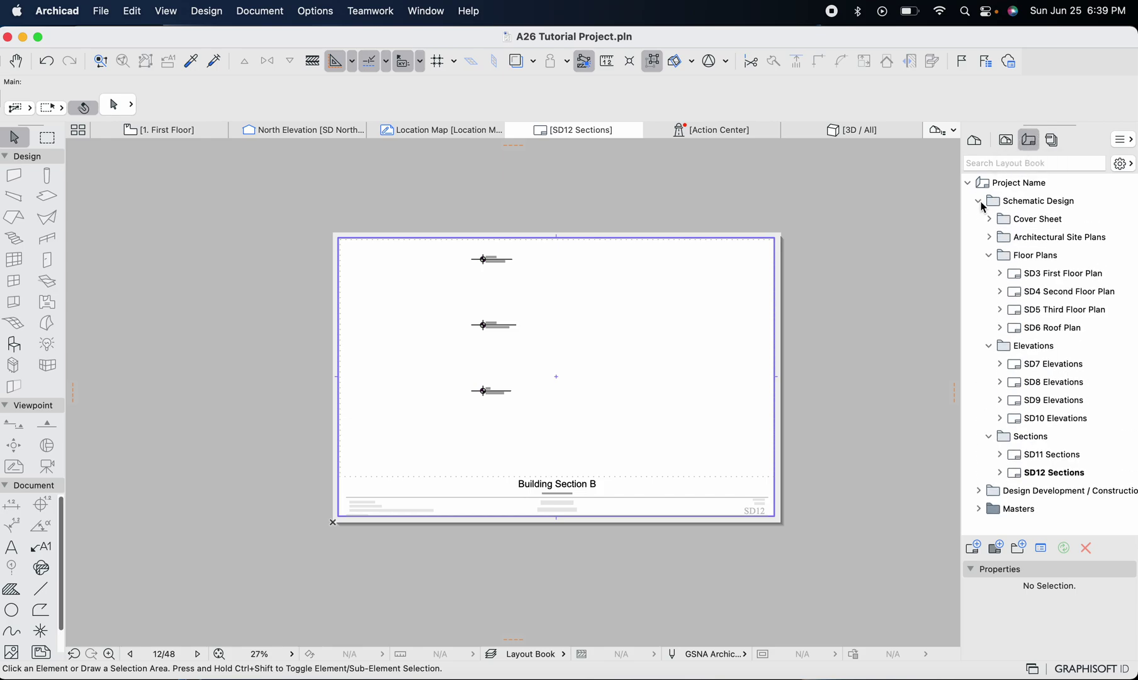
# Open the SD4 Second Floor Plan layout, compare it with the First Floor model plan, and return to SD4
pyautogui.doubleClick(1045, 290)
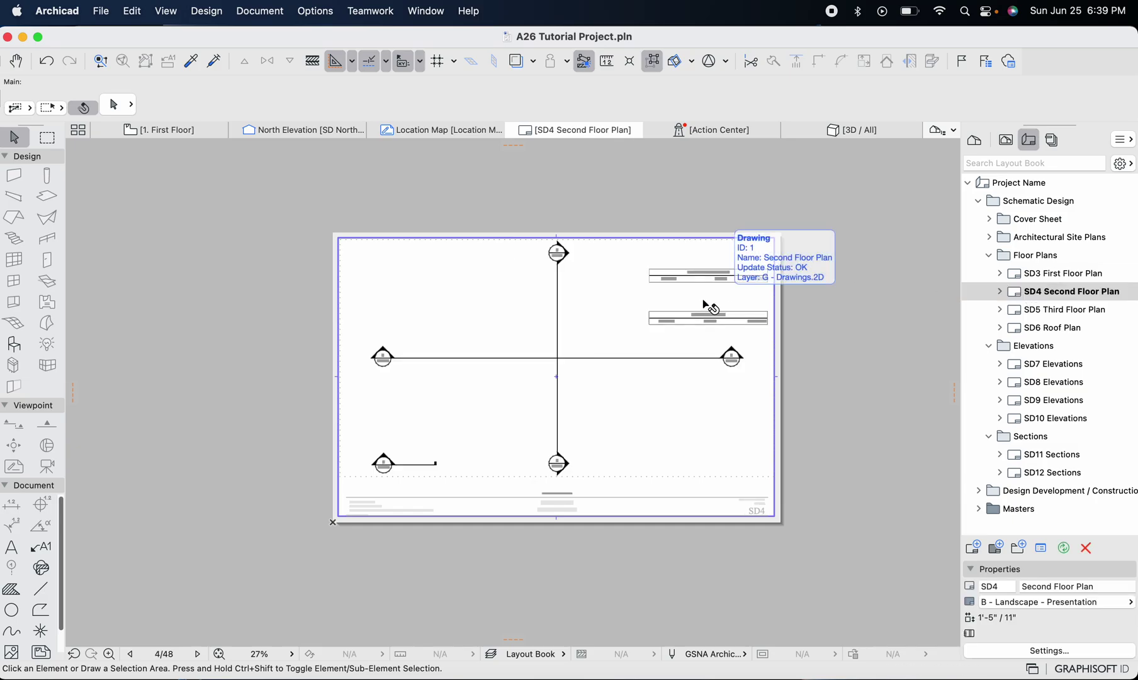
pyautogui.click(160, 133)
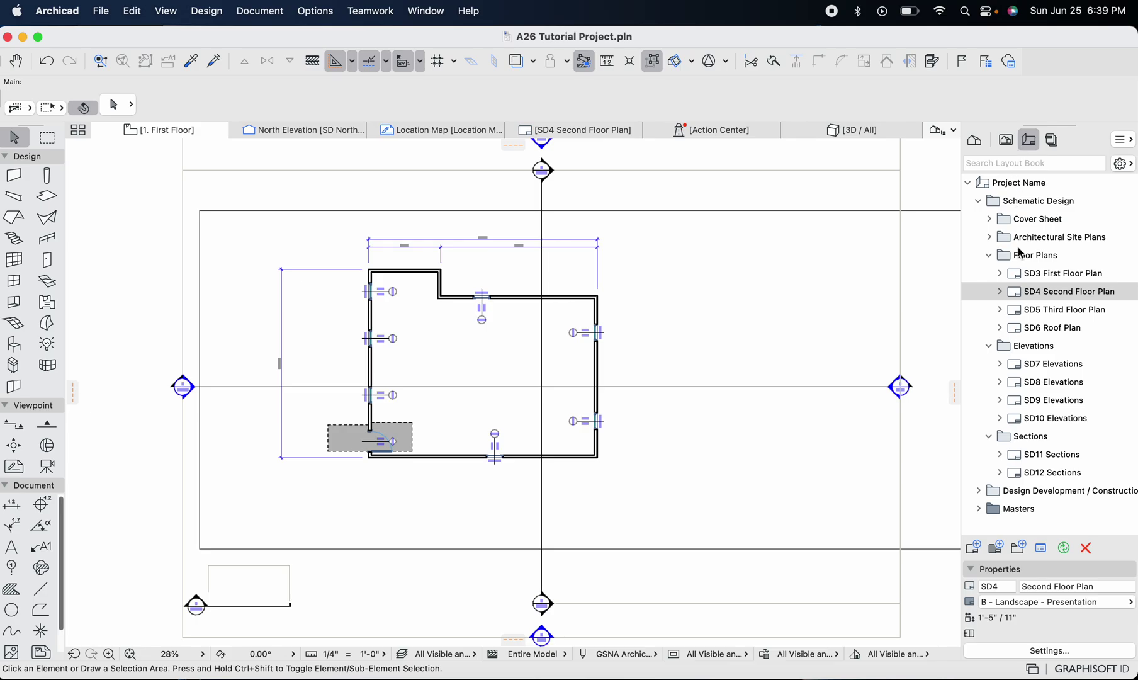
pyautogui.doubleClick(1019, 300)
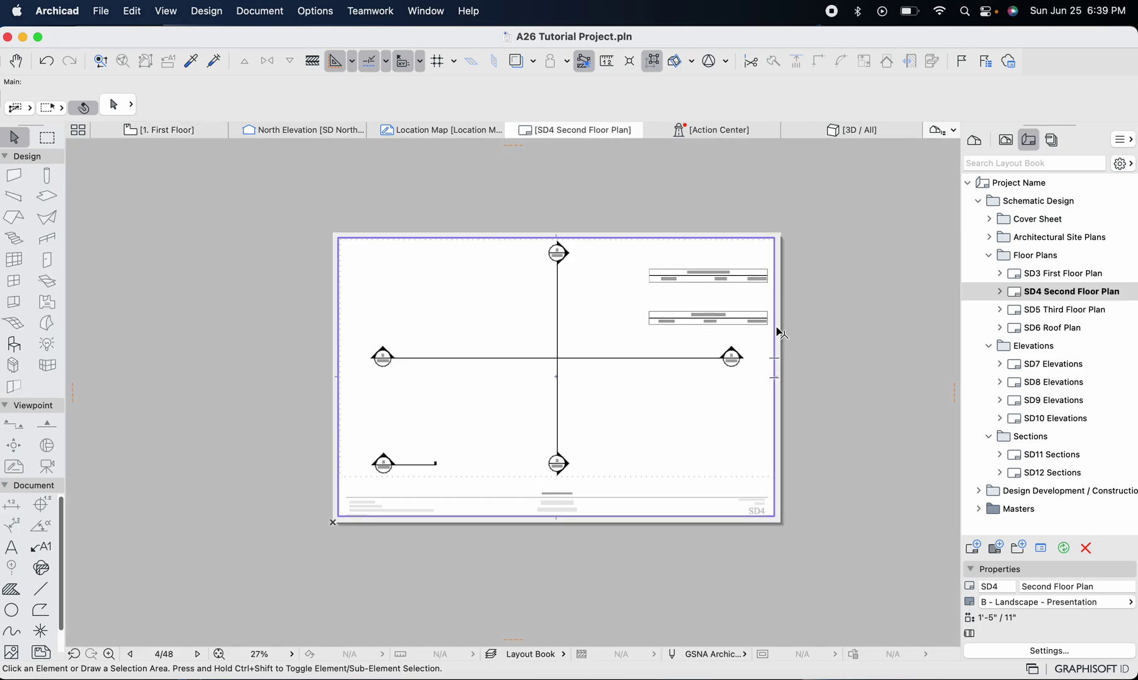
# Reopen the SD3 First Floor Plan layout and examine how the building's walls and openings are drawn
pyautogui.click(516, 399)
pyautogui.doubleClick(1068, 277)
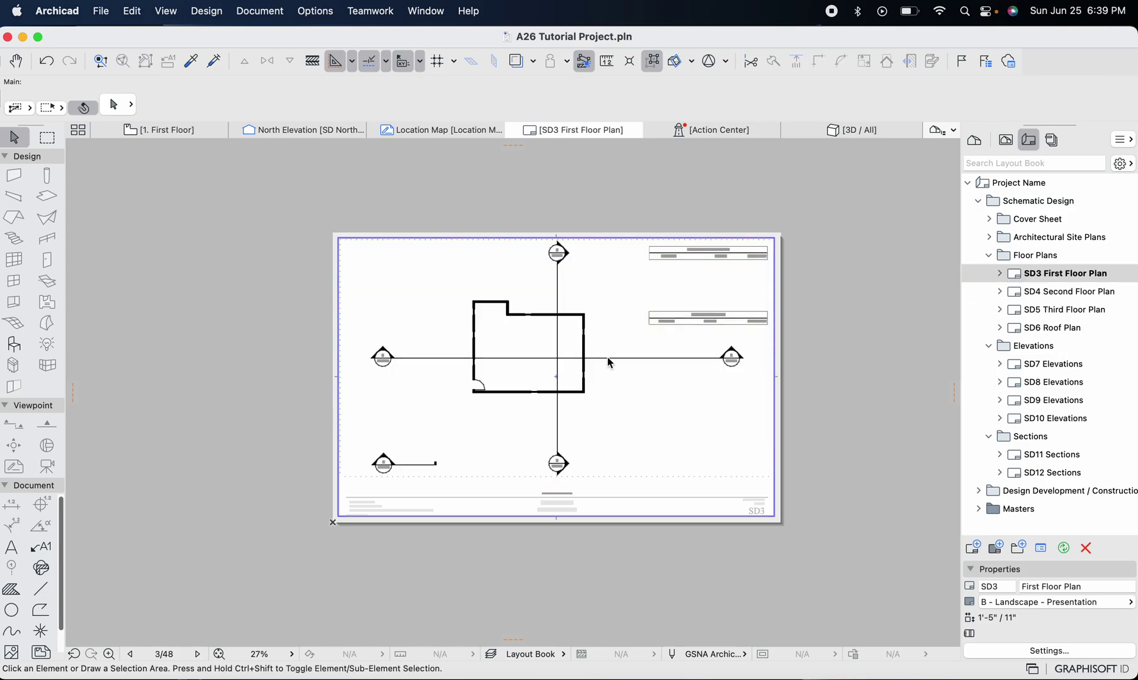
pyautogui.scroll(5, 539, 350)
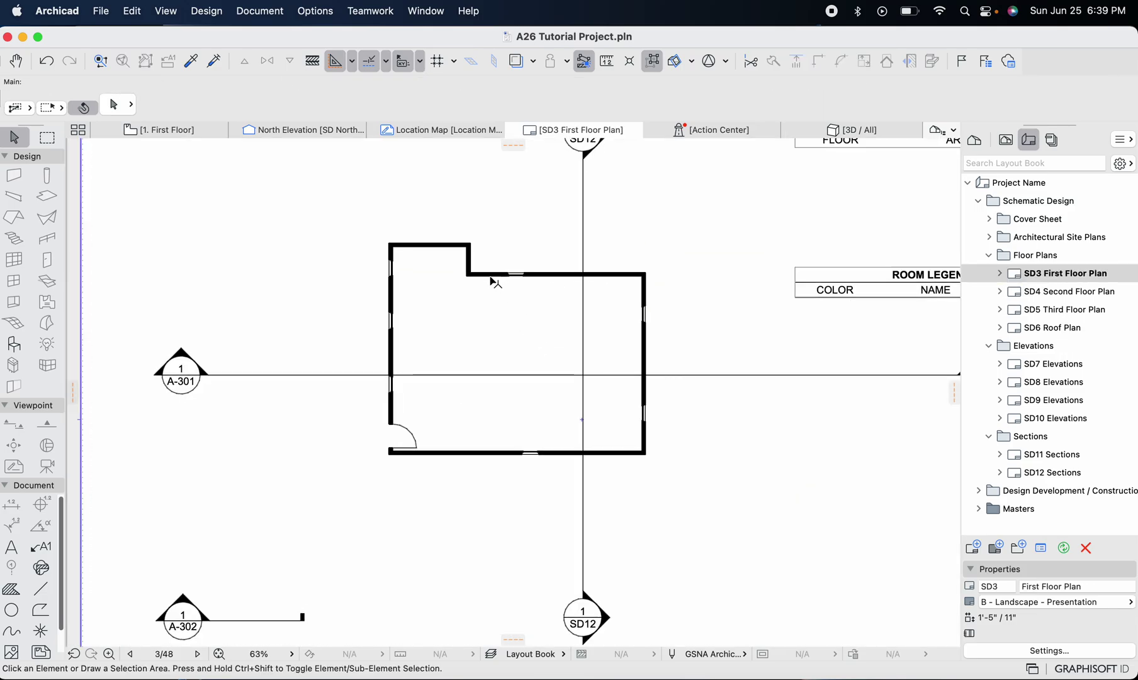
# Switch the Navigator to the View Map and open the All Visible and Unlocked view
pyautogui.click(1005, 141)
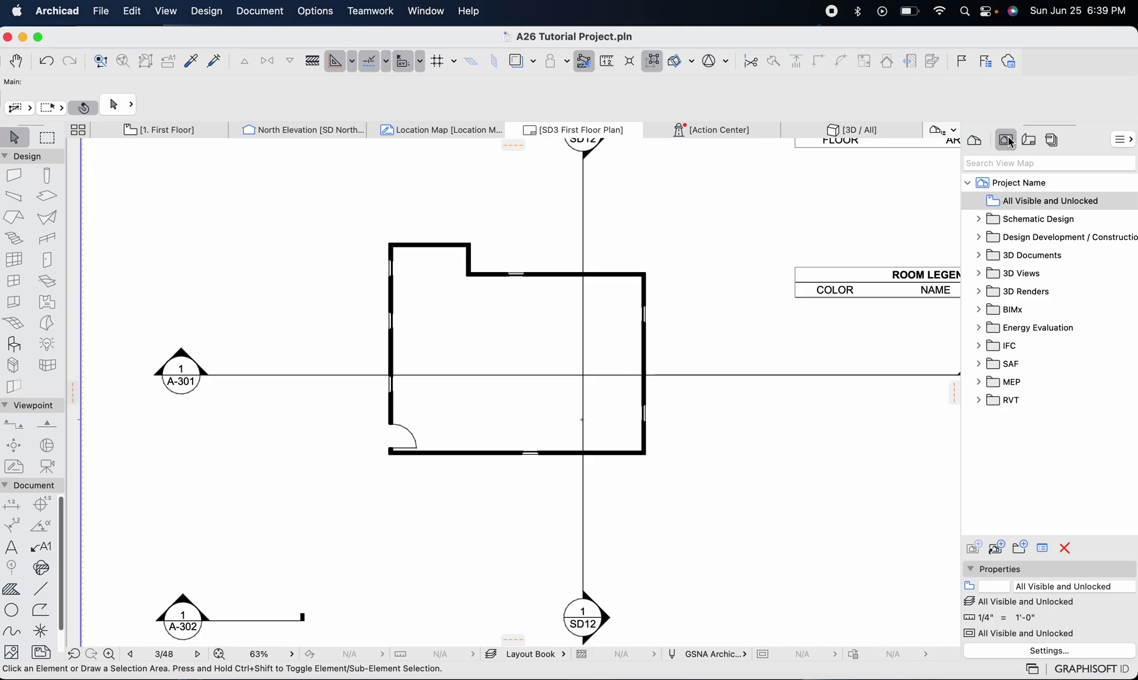
pyautogui.doubleClick(1032, 207)
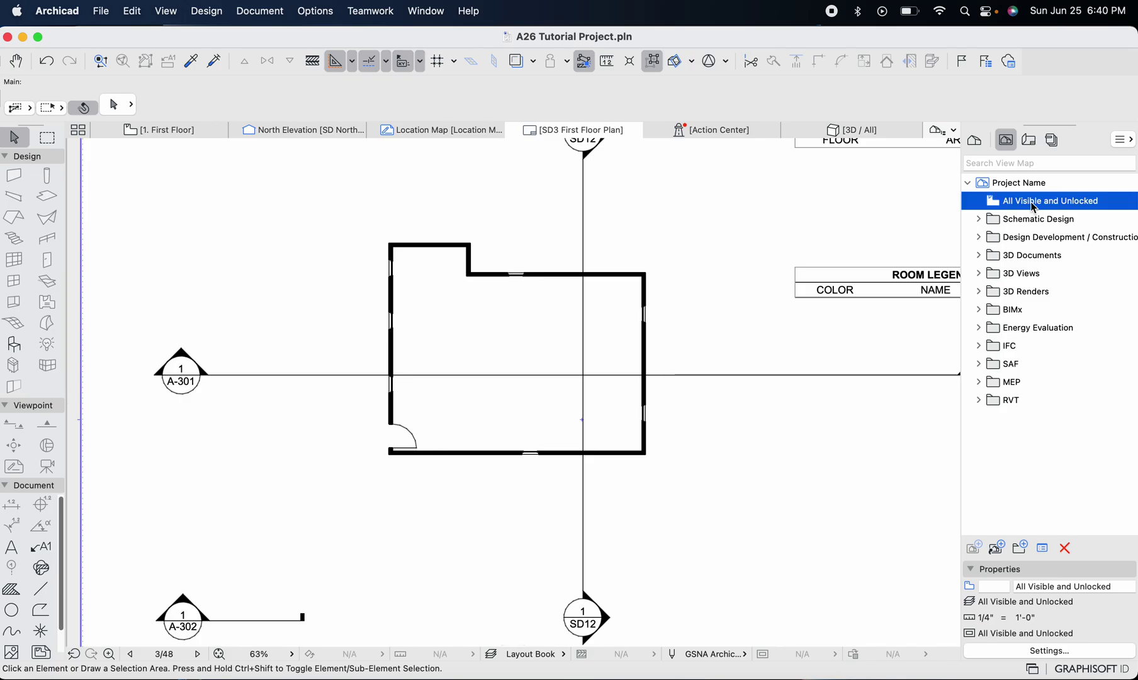
pyautogui.hscroll(-2, 528, 366)
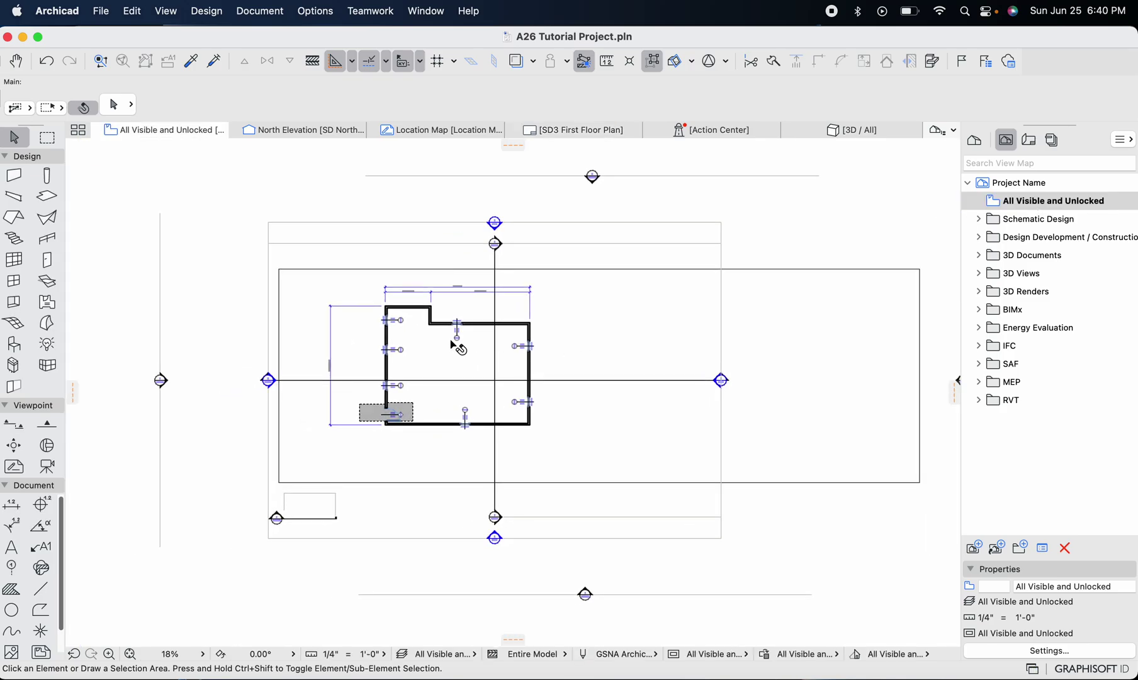
# Examine the dimensions, window and door markers, and section lines around the building in the All Visible and Unlocked view
pyautogui.scroll(5, 463, 320)
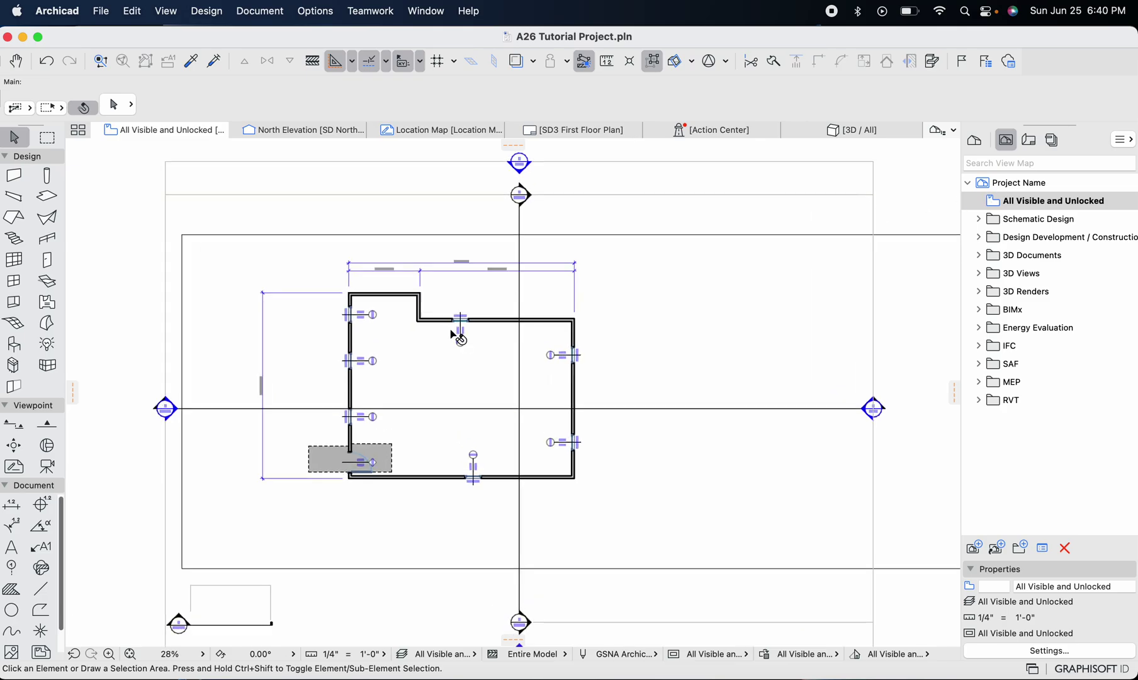
pyautogui.scroll(-3, 456, 327)
pyautogui.scroll(-3, 458, 335)
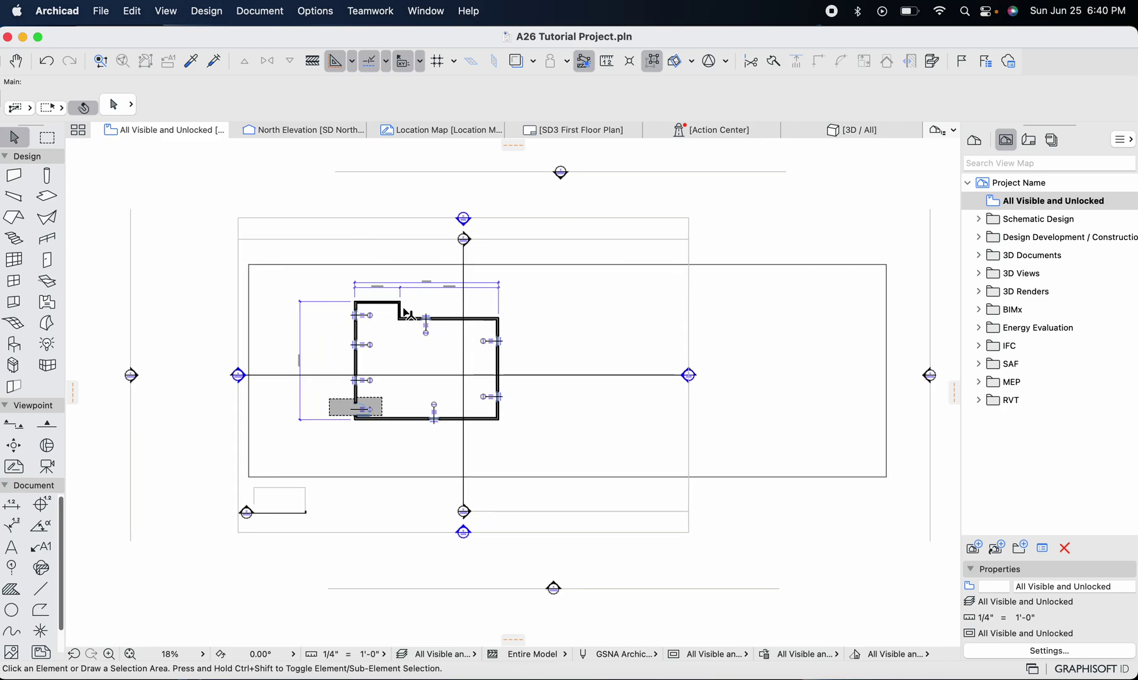
pyautogui.scroll(2, 409, 318)
pyautogui.scroll(-2, 409, 314)
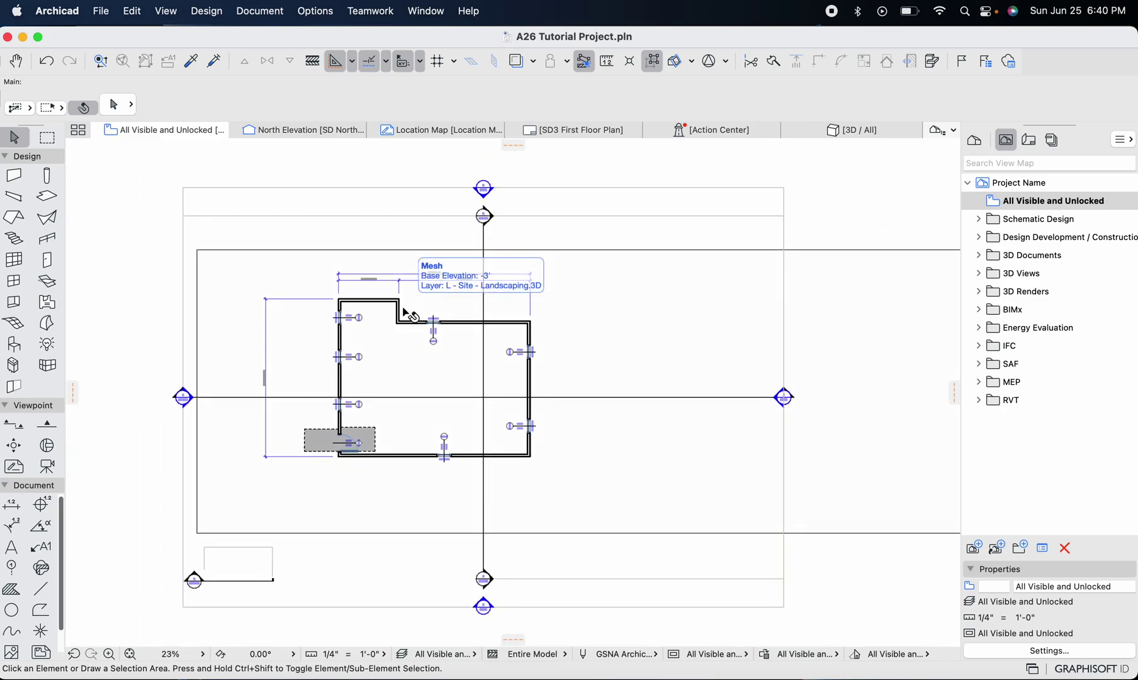
pyautogui.scroll(3, 394, 273)
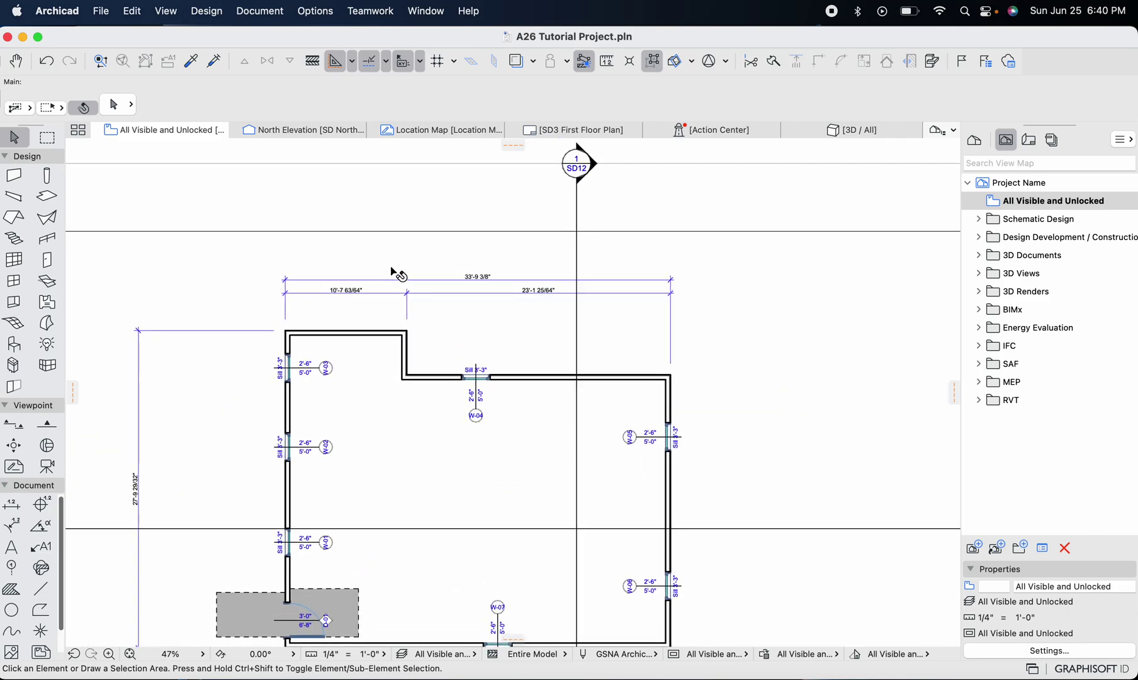
pyautogui.scroll(3, 314, 371)
pyautogui.scroll(-3, 333, 375)
pyautogui.scroll(-5, 333, 375)
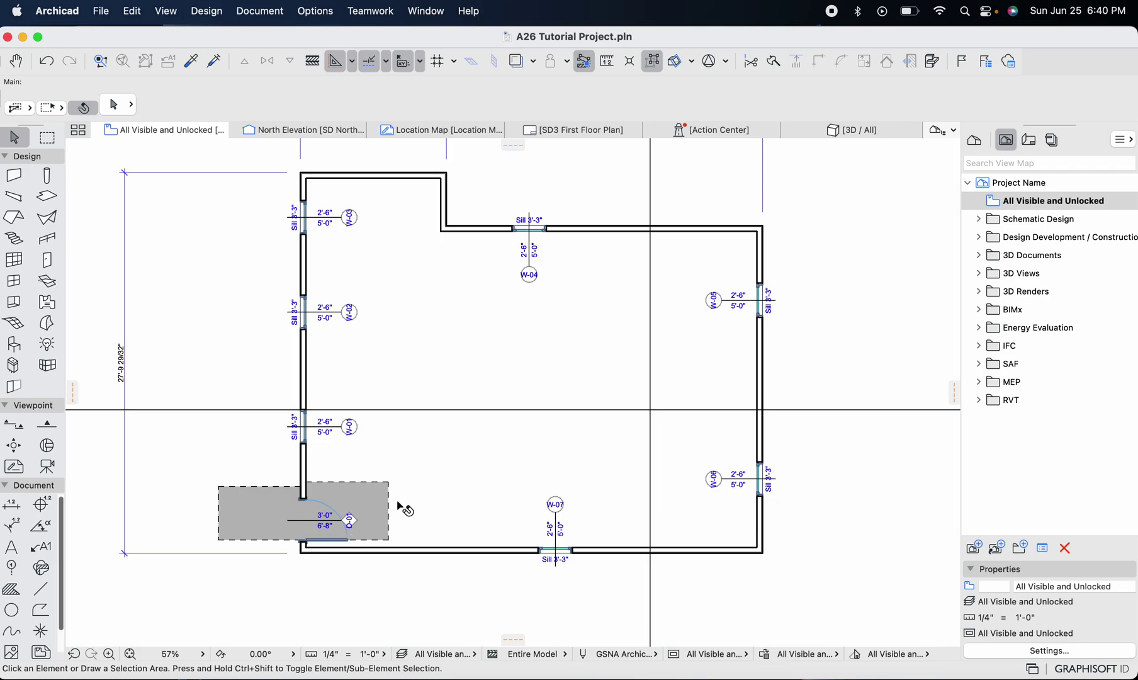
# Expand the Schematic Design folder in the View Map and examine its cover sheet, site plan, floor plan and elevation views
pyautogui.click(979, 220)
pyautogui.click(979, 219)
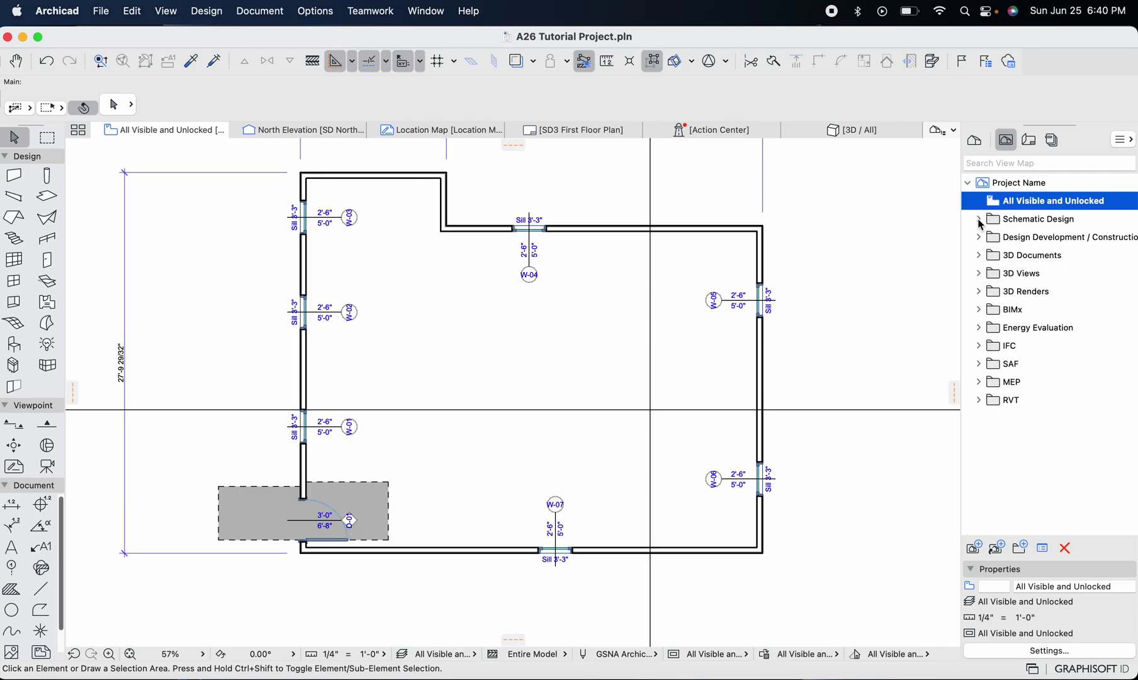
pyautogui.click(978, 219)
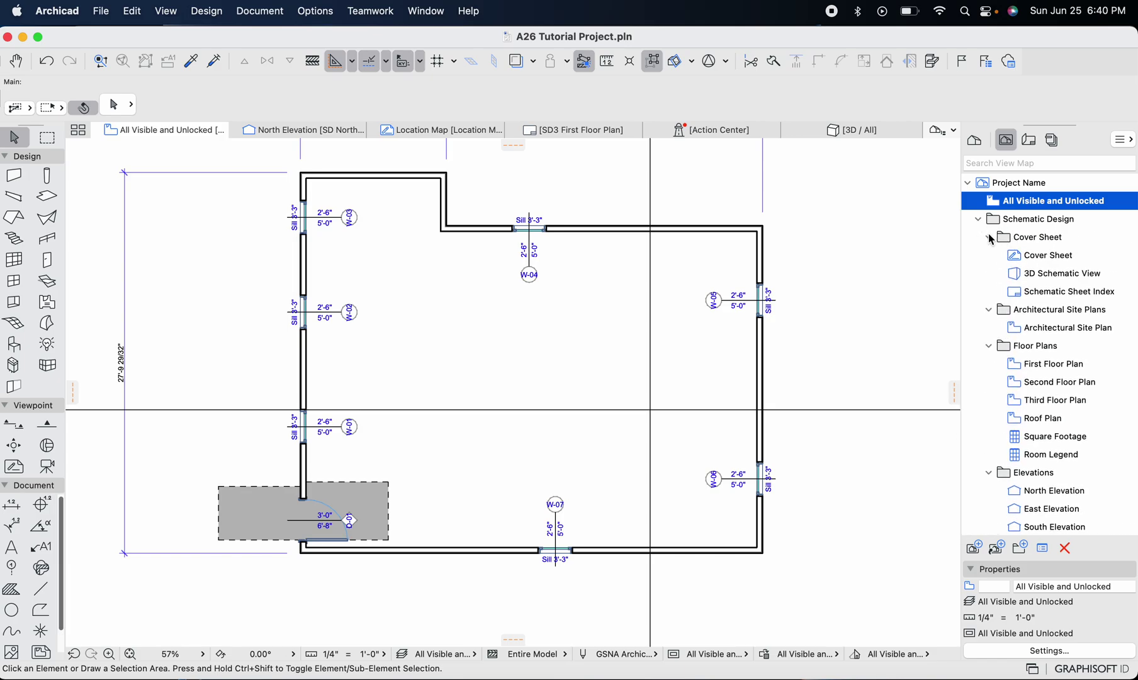
pyautogui.scroll(-3, 981, 222)
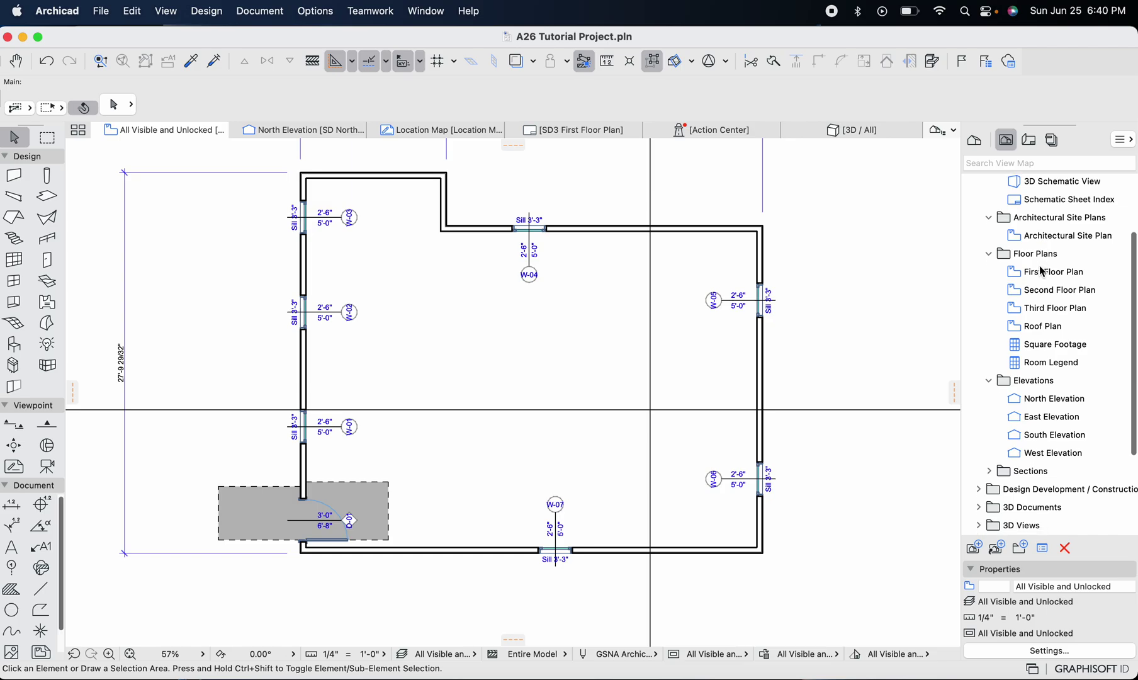
pyautogui.scroll(3, 998, 231)
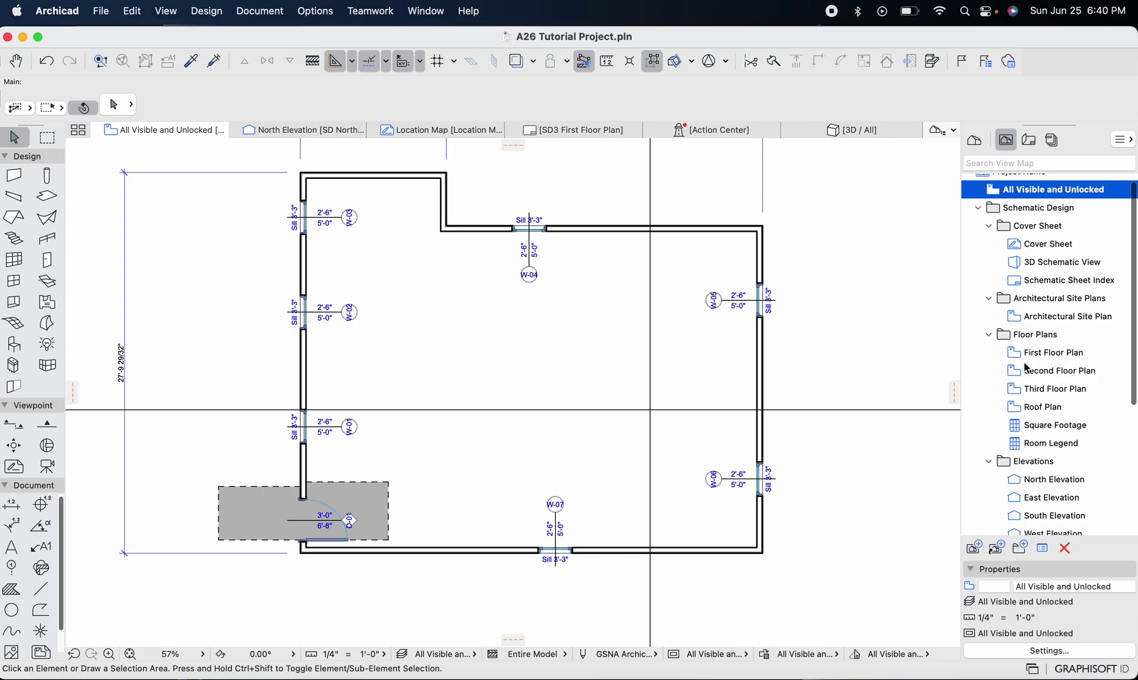
pyautogui.scroll(-1, 1018, 403)
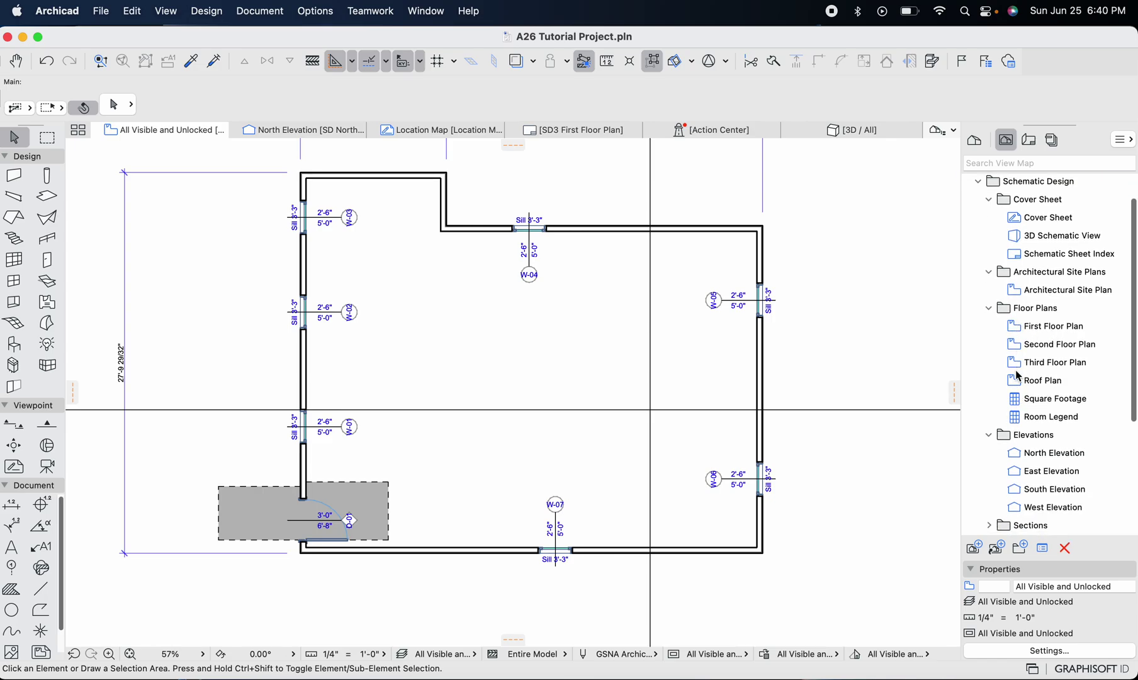
pyautogui.scroll(-3, 1019, 385)
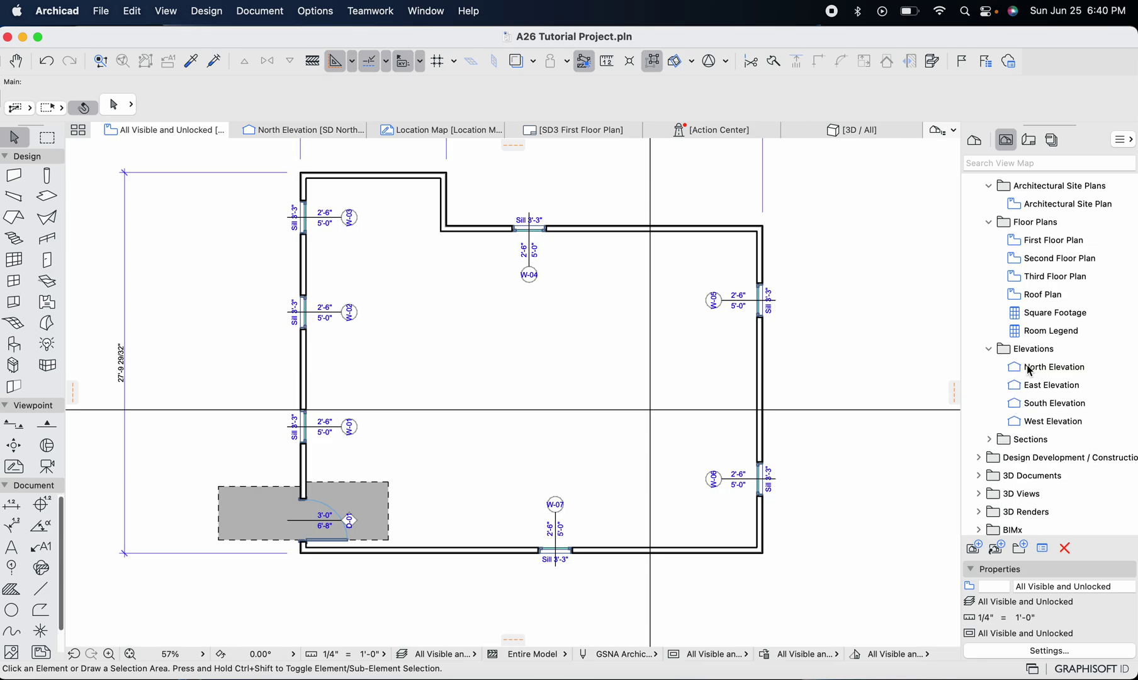
pyautogui.scroll(2, 1021, 252)
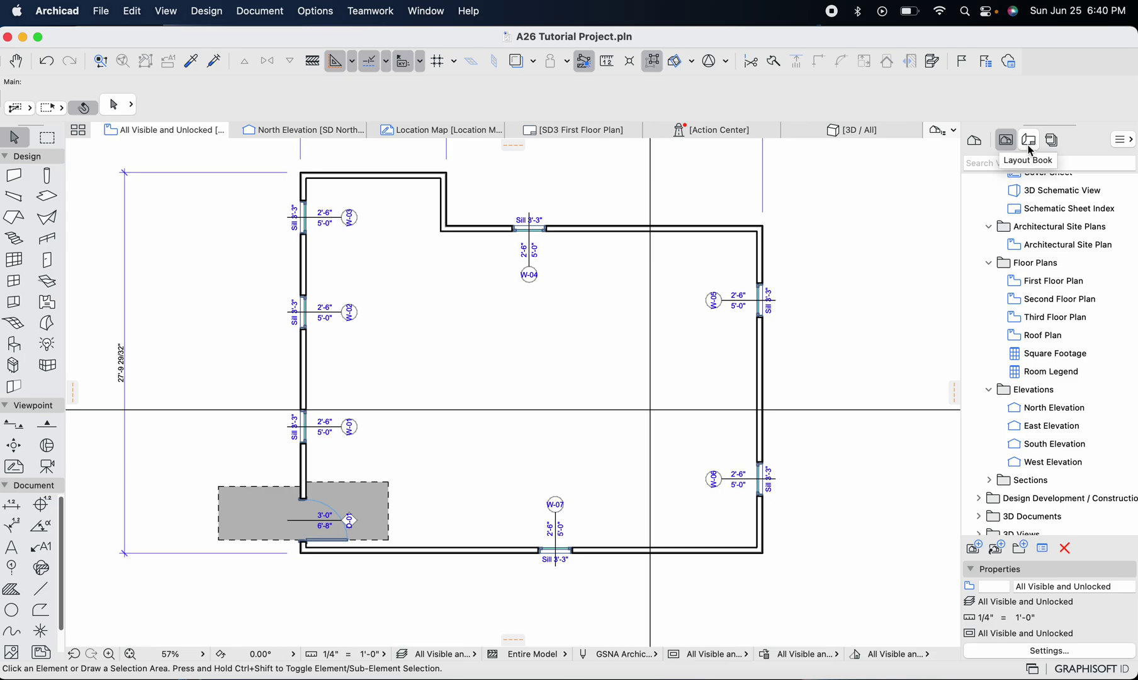
pyautogui.scroll(2, 1052, 265)
# Open the First Floor Plan view and compare it with the SD3 First Floor Plan layout, ending back in the view
pyautogui.doubleClick(1055, 313)
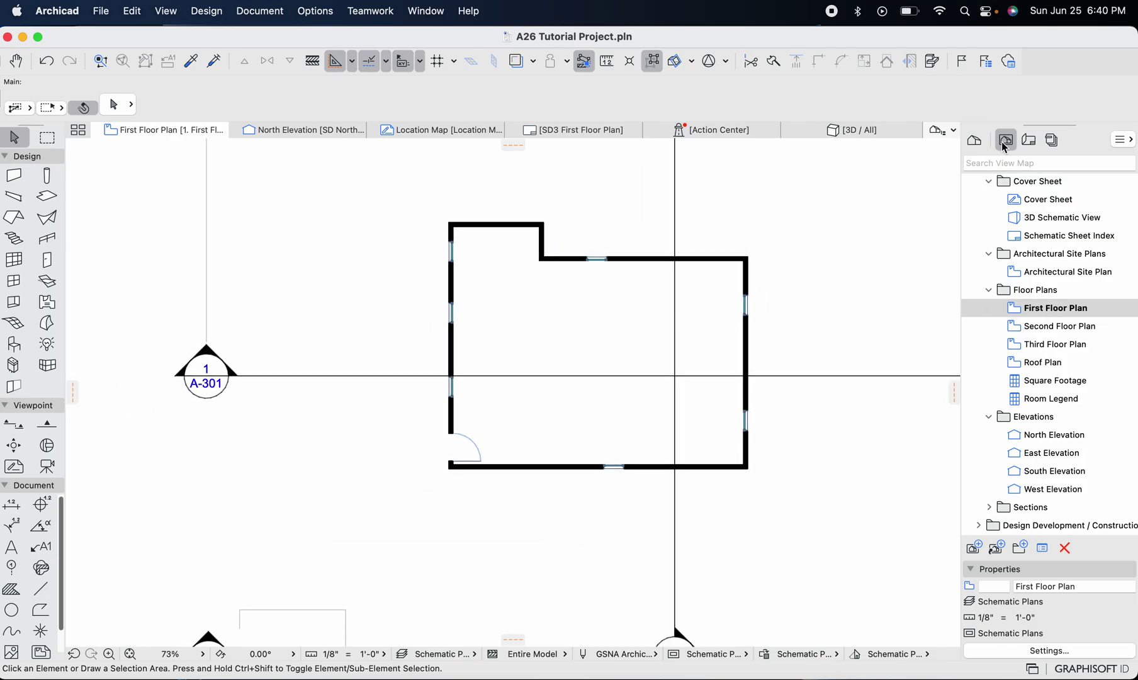
pyautogui.click(1032, 144)
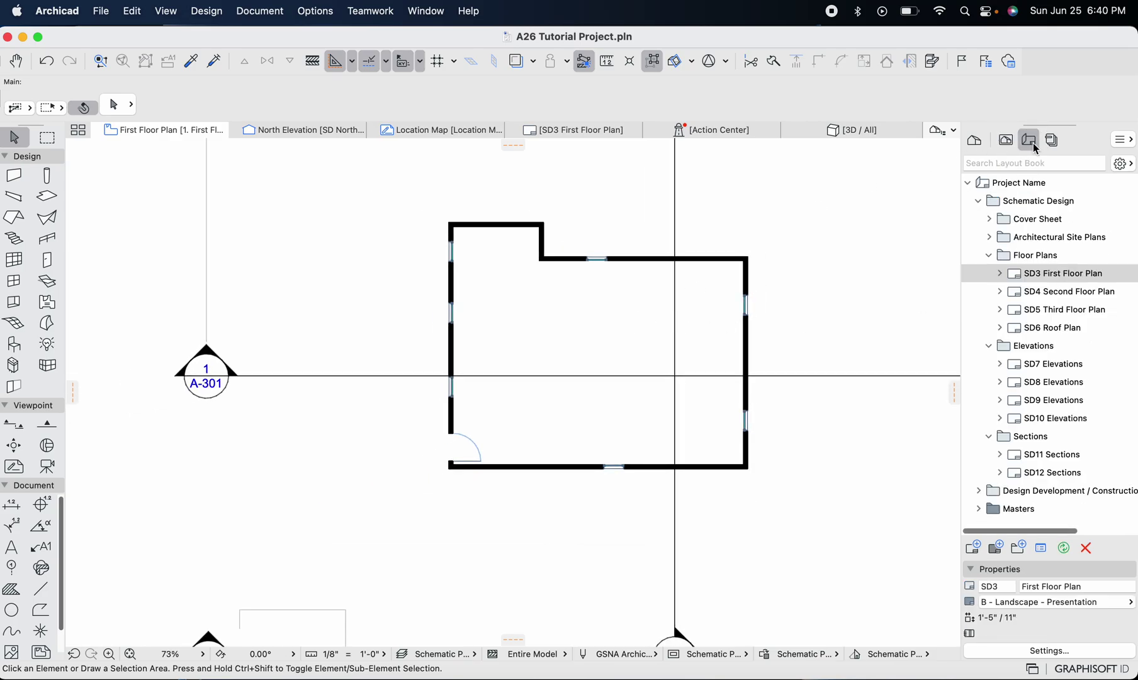
pyautogui.doubleClick(1034, 275)
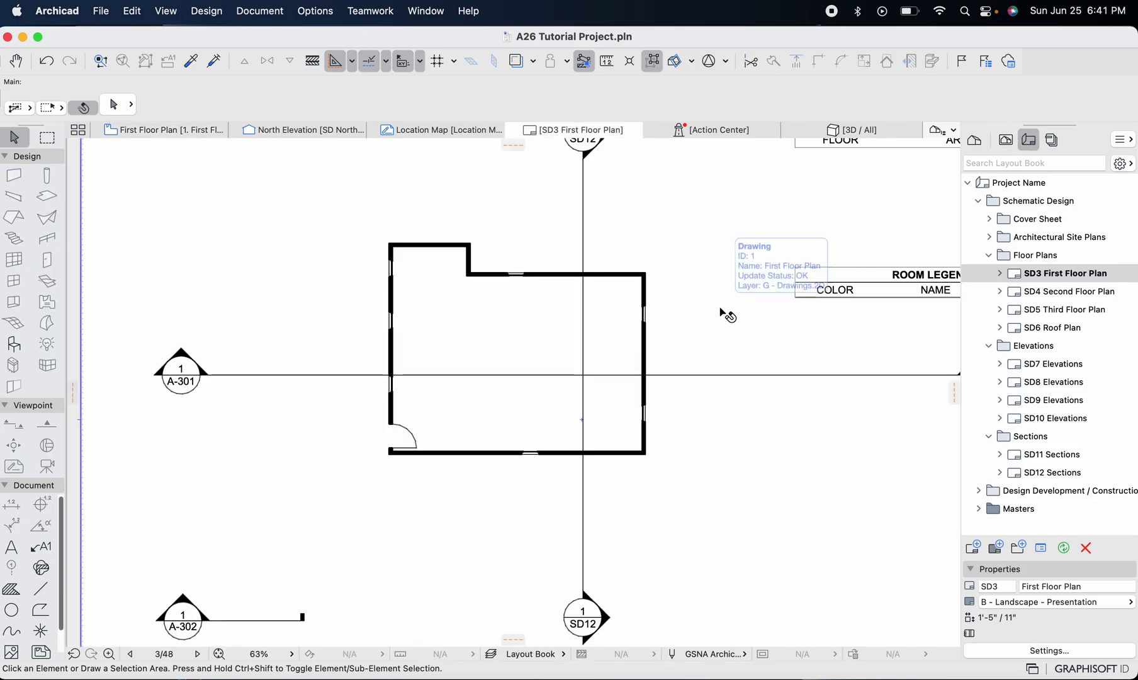
pyautogui.scroll(-4, 532, 362)
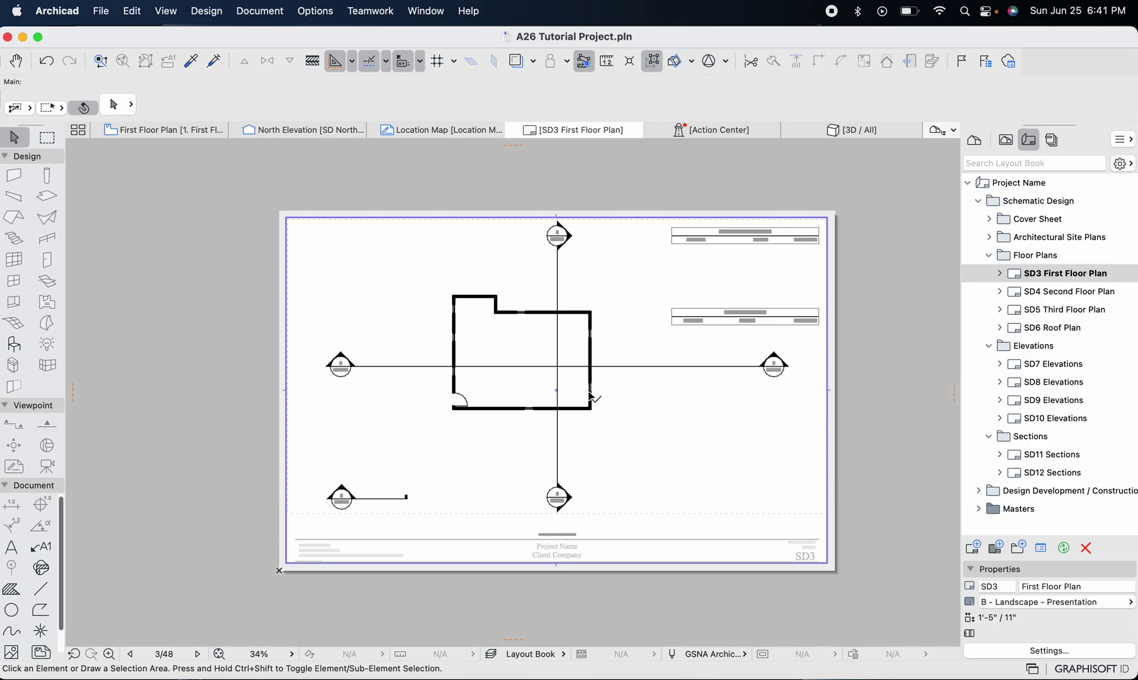
pyautogui.scroll(2, 452, 318)
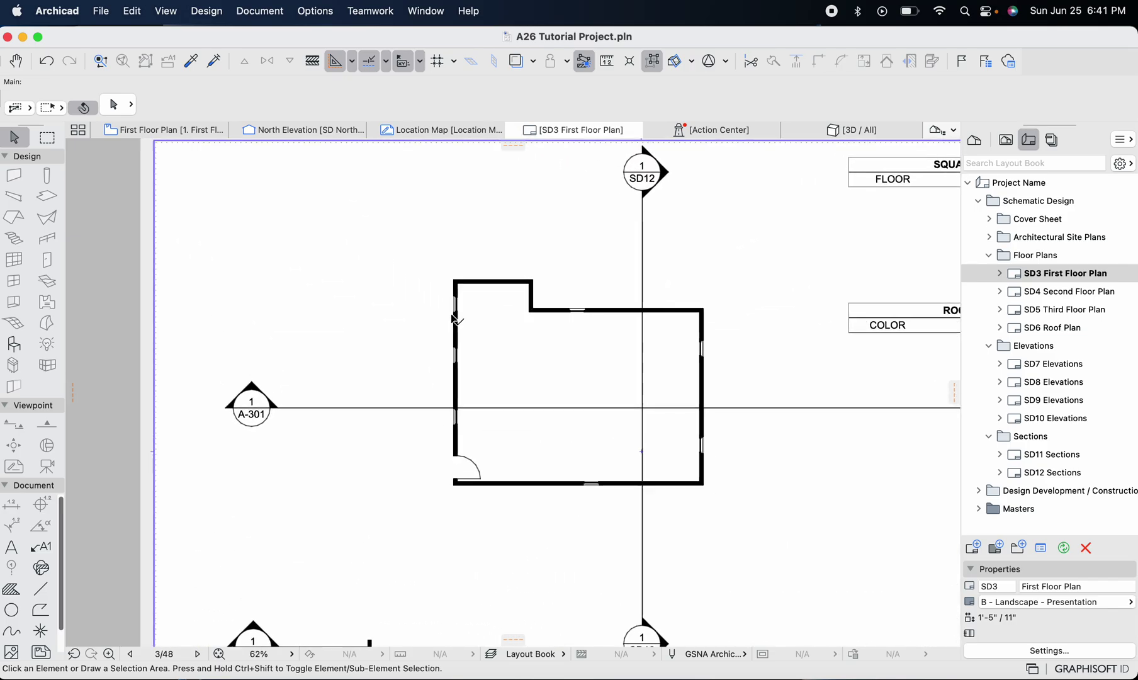
pyautogui.scroll(-1, 452, 319)
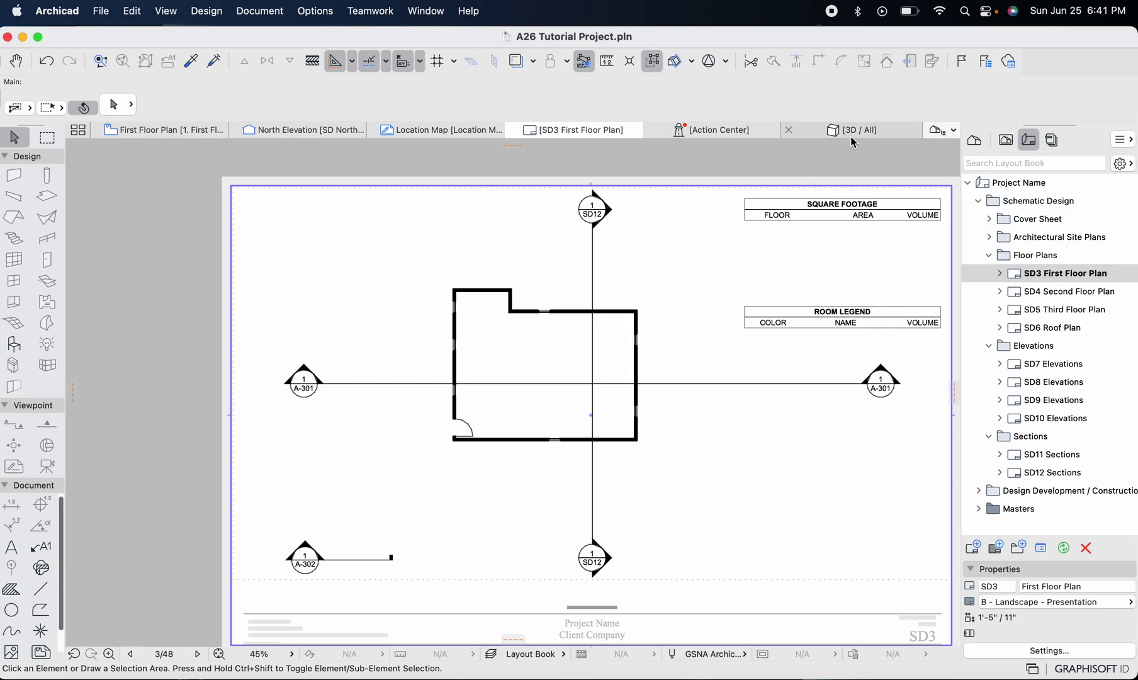
pyautogui.click(164, 130)
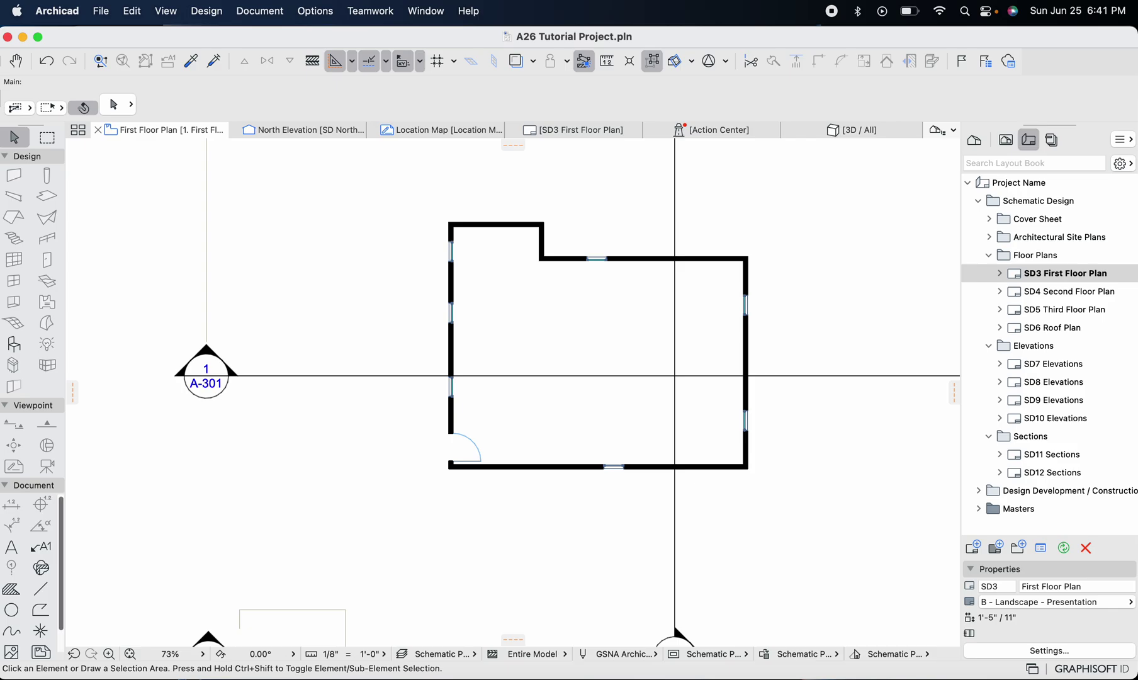
pyautogui.scroll(-5, 596, 230)
# Open the North Elevation view from the View Map, examine the building in it, and select the East Elevation entry
pyautogui.click(1005, 140)
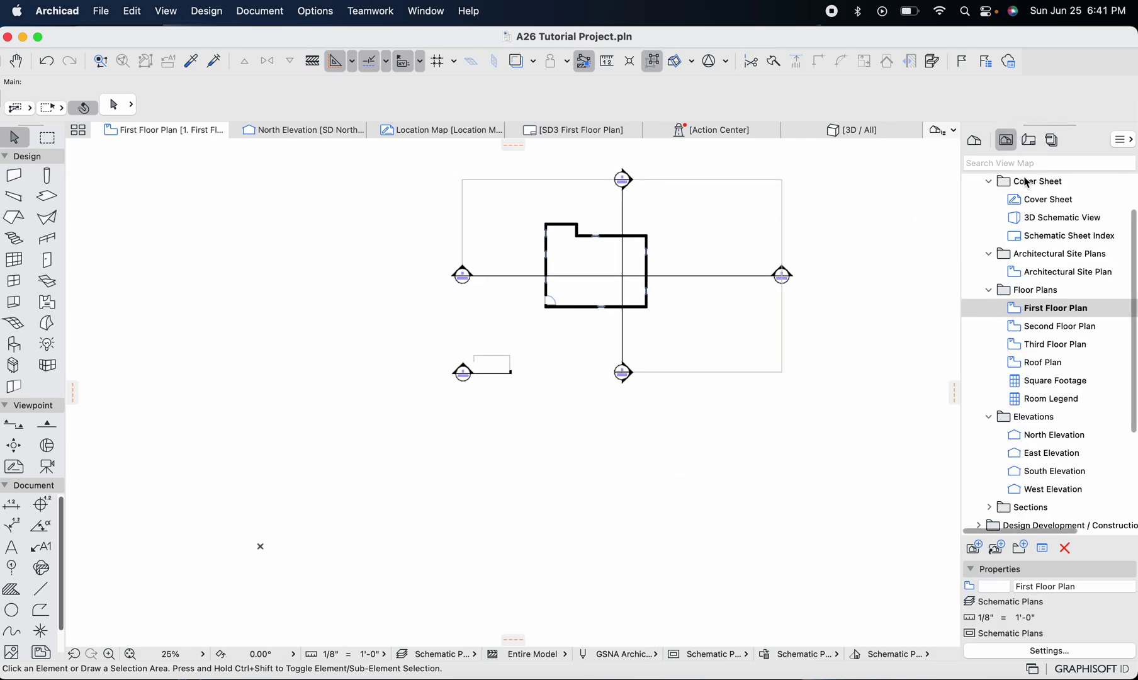
pyautogui.scroll(-5, 1047, 301)
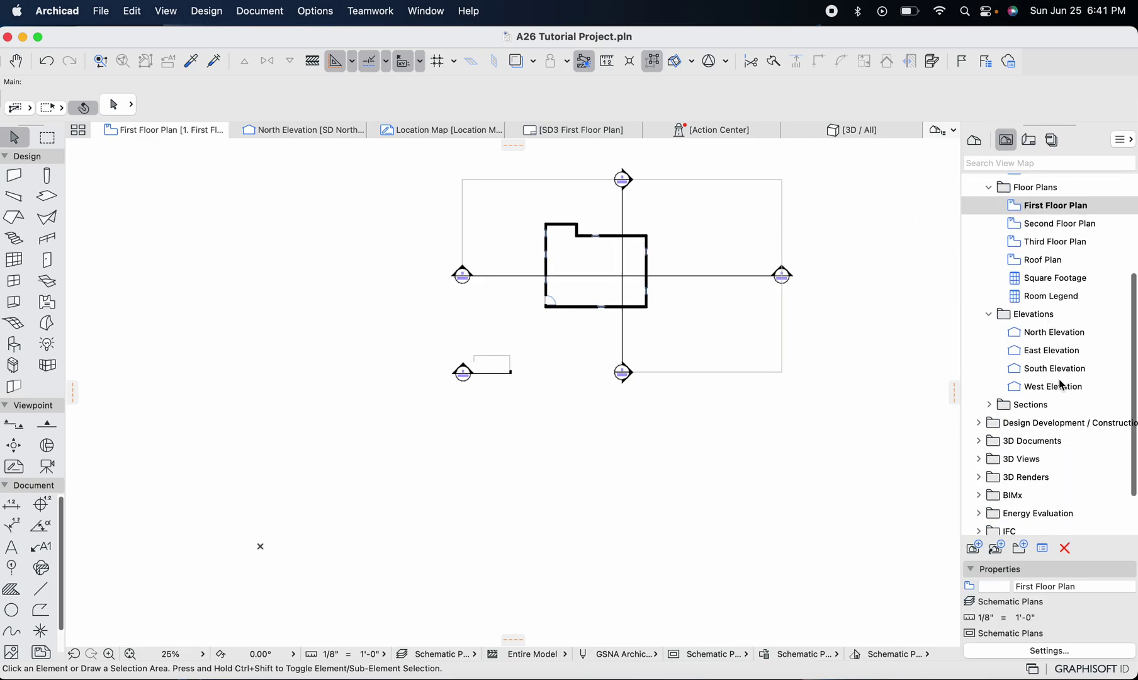
pyautogui.doubleClick(1053, 335)
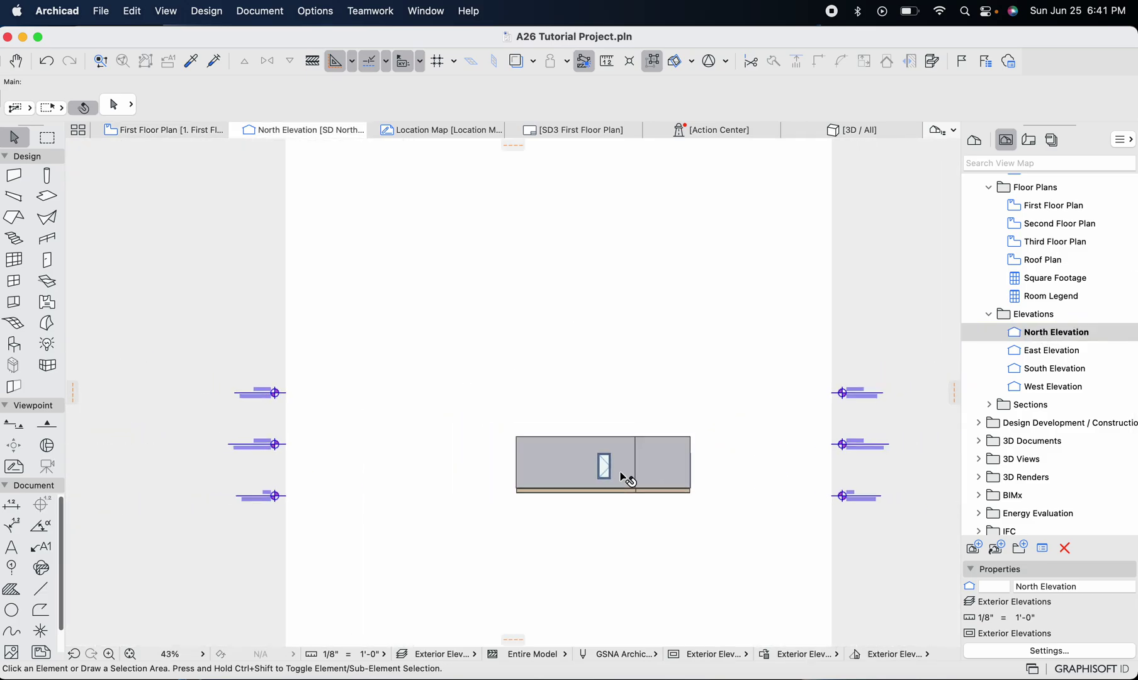
pyautogui.click(1039, 348)
pyautogui.scroll(-2, 1039, 348)
pyautogui.scroll(-3, 780, 467)
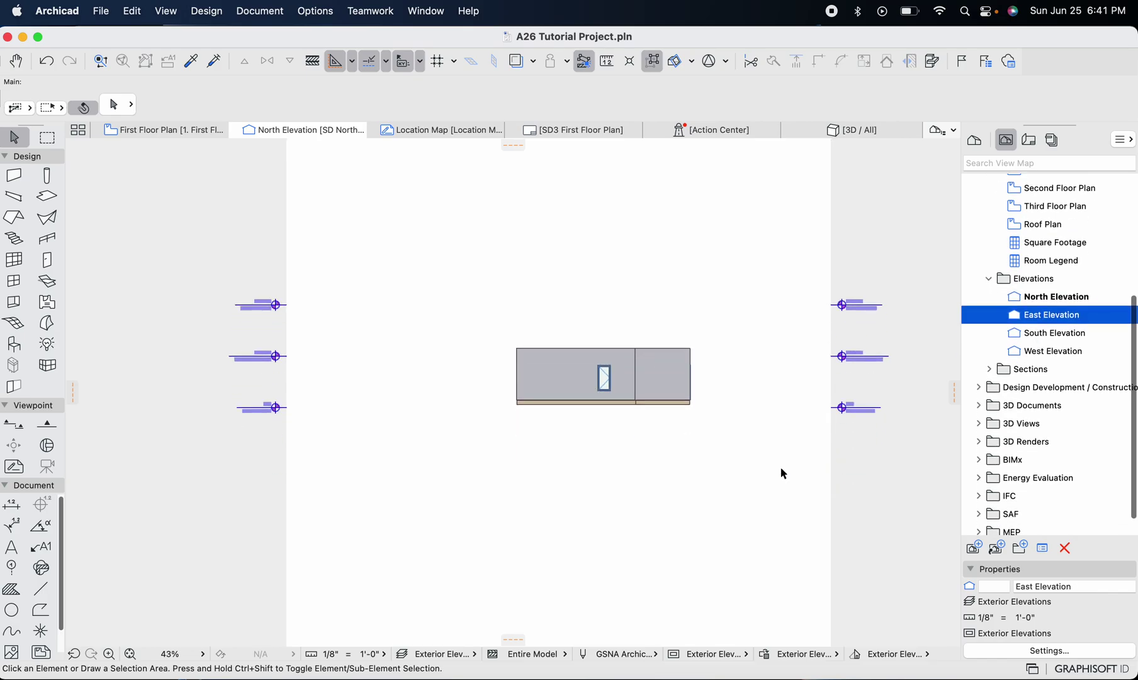
pyautogui.scroll(5, 700, 375)
pyautogui.scroll(-5, 703, 382)
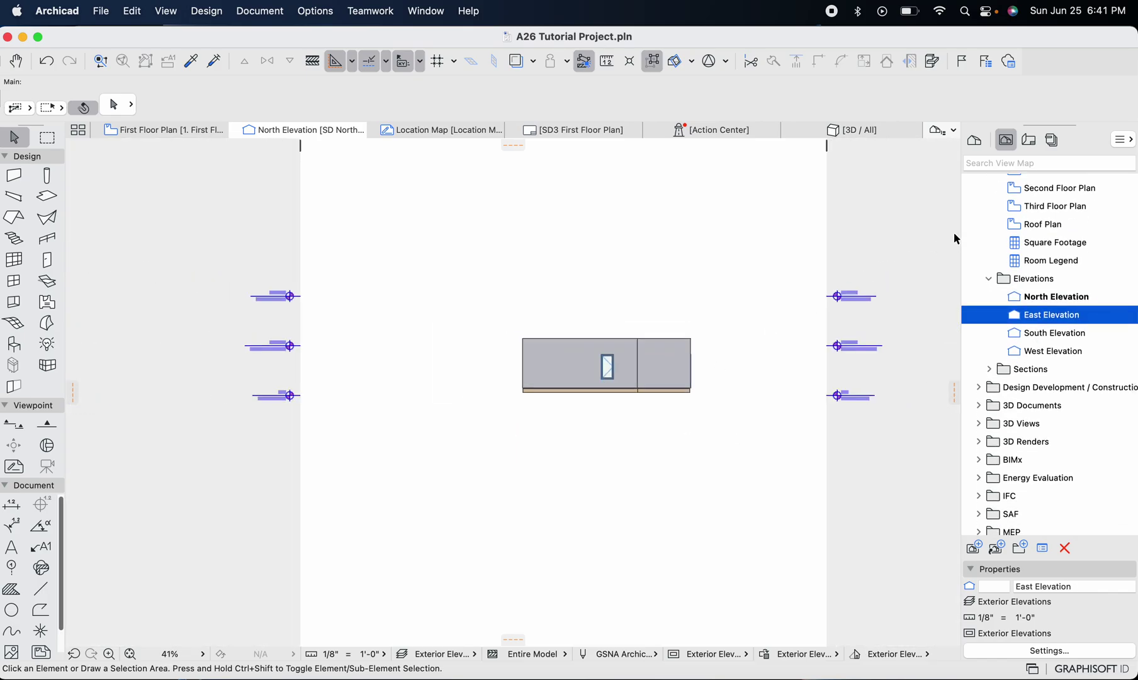
# Review how the Schematic Design views are grouped into subfolders in the View Map
pyautogui.scroll(2, 1043, 216)
pyautogui.scroll(5, 1043, 216)
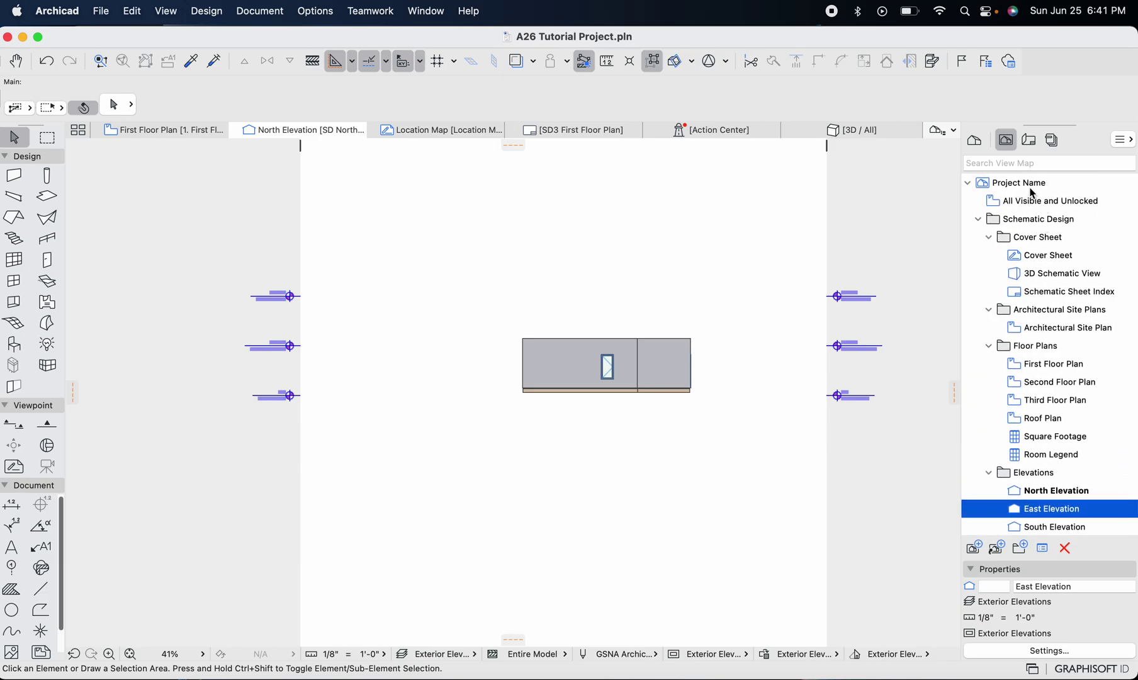
pyautogui.scroll(-2, 1077, 302)
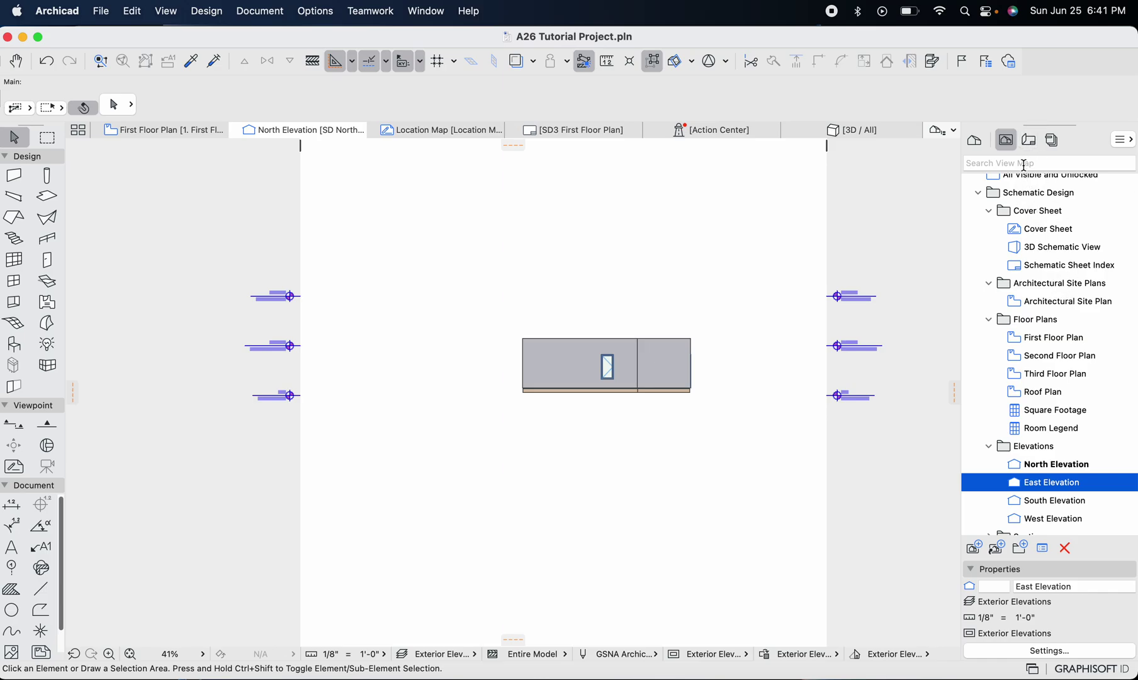
pyautogui.scroll(2, 1032, 261)
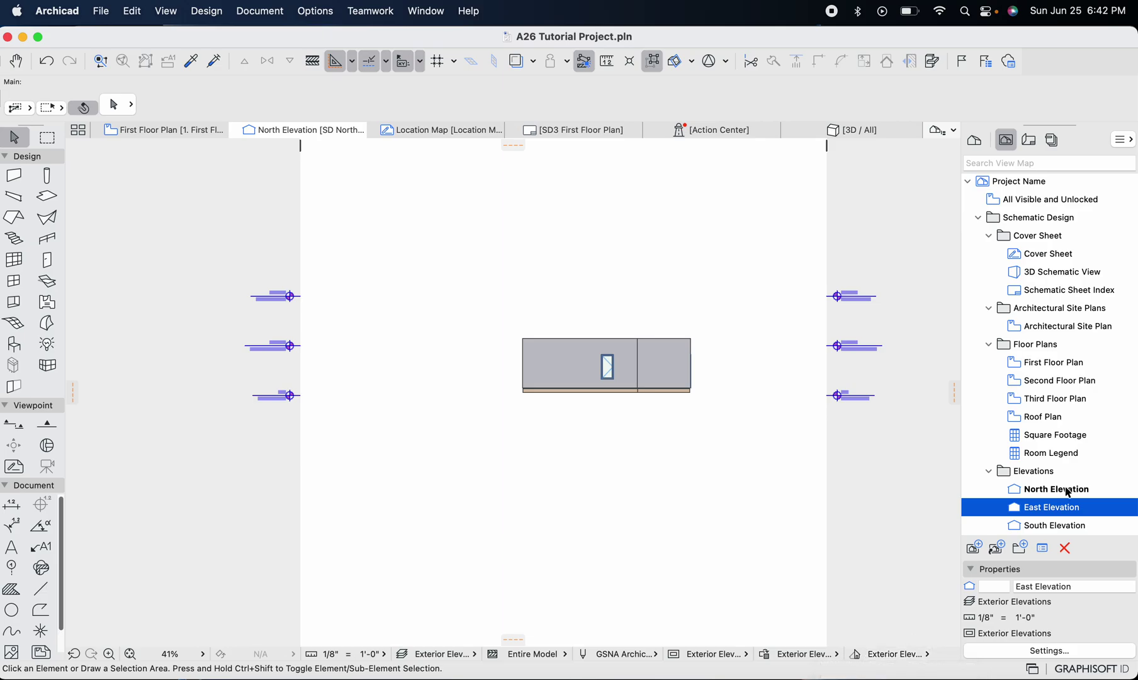
pyautogui.scroll(1, 1095, 214)
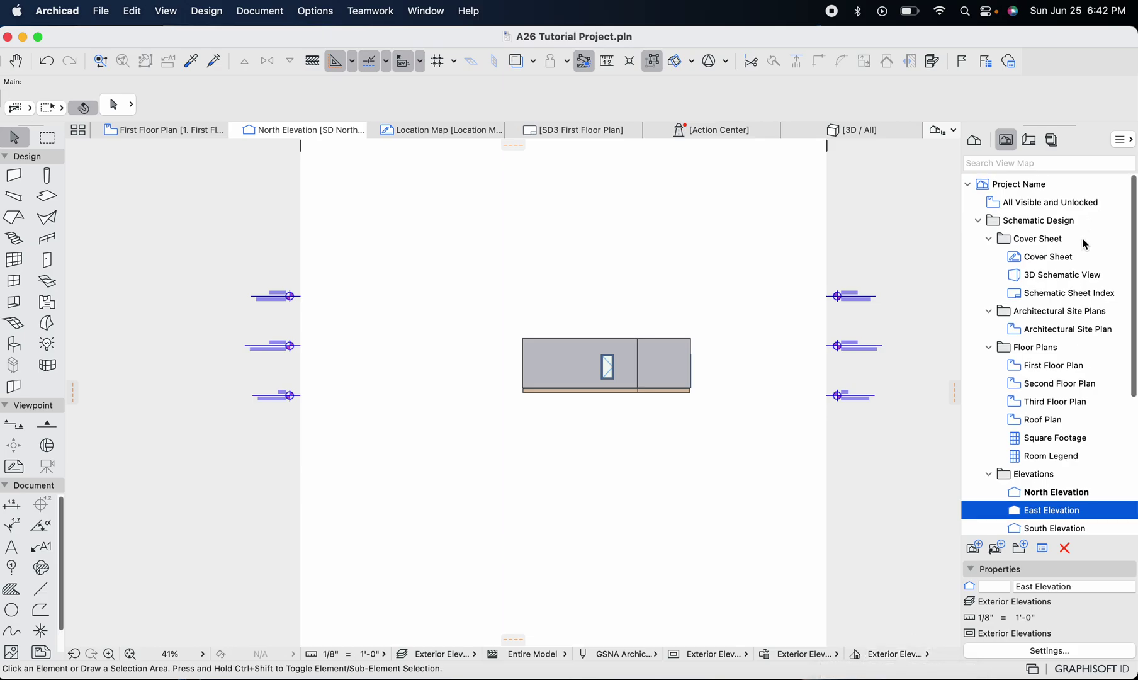
# Open the First Floor Plan view, inspect the layer combination and model view options in its View Settings, and cancel the dialog
pyautogui.doubleClick(1041, 367)
pyautogui.rightClick(1041, 367)
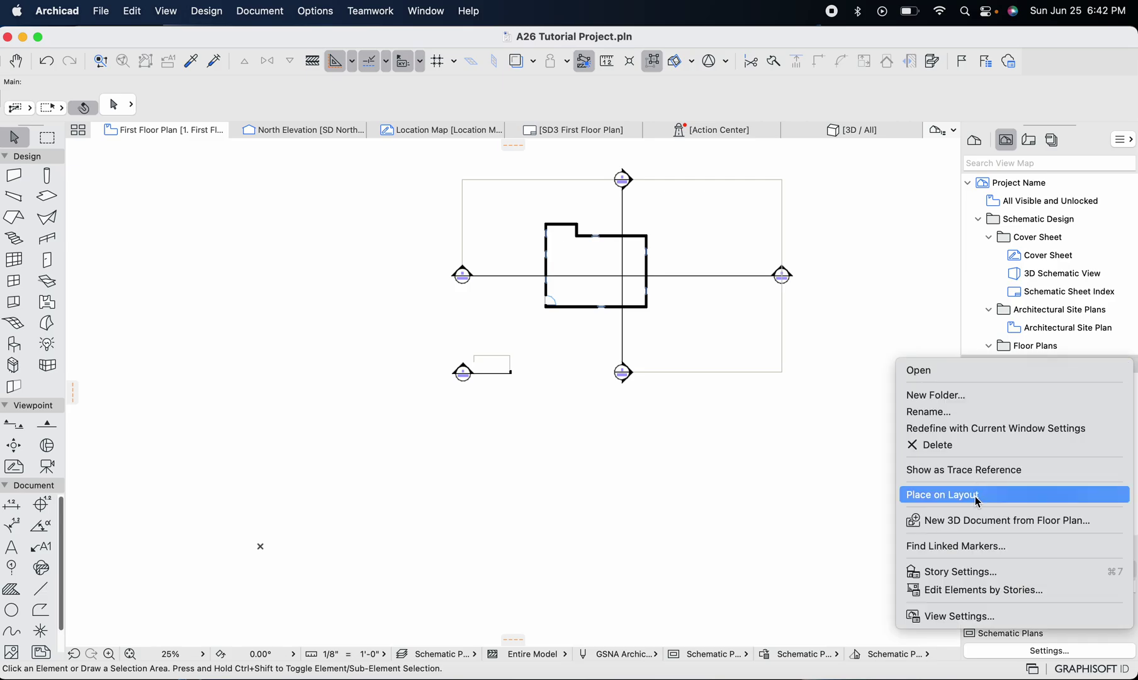
pyautogui.click(956, 617)
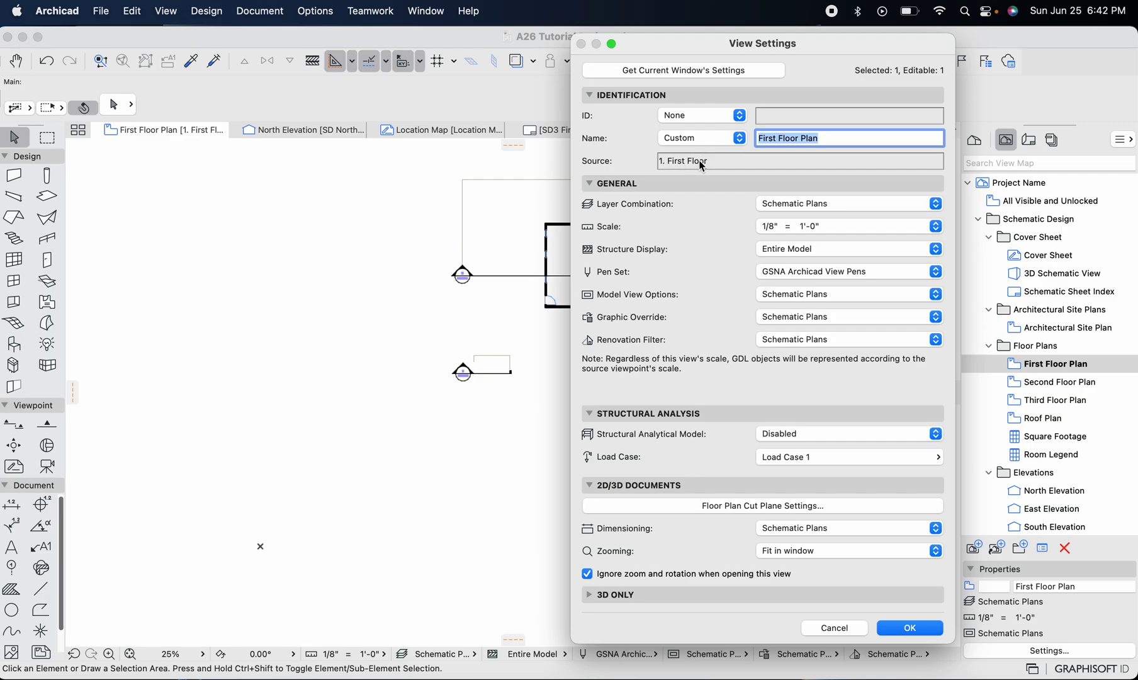
pyautogui.click(798, 205)
pyautogui.click(798, 205)
pyautogui.click(781, 294)
pyautogui.click(710, 272)
pyautogui.click(847, 628)
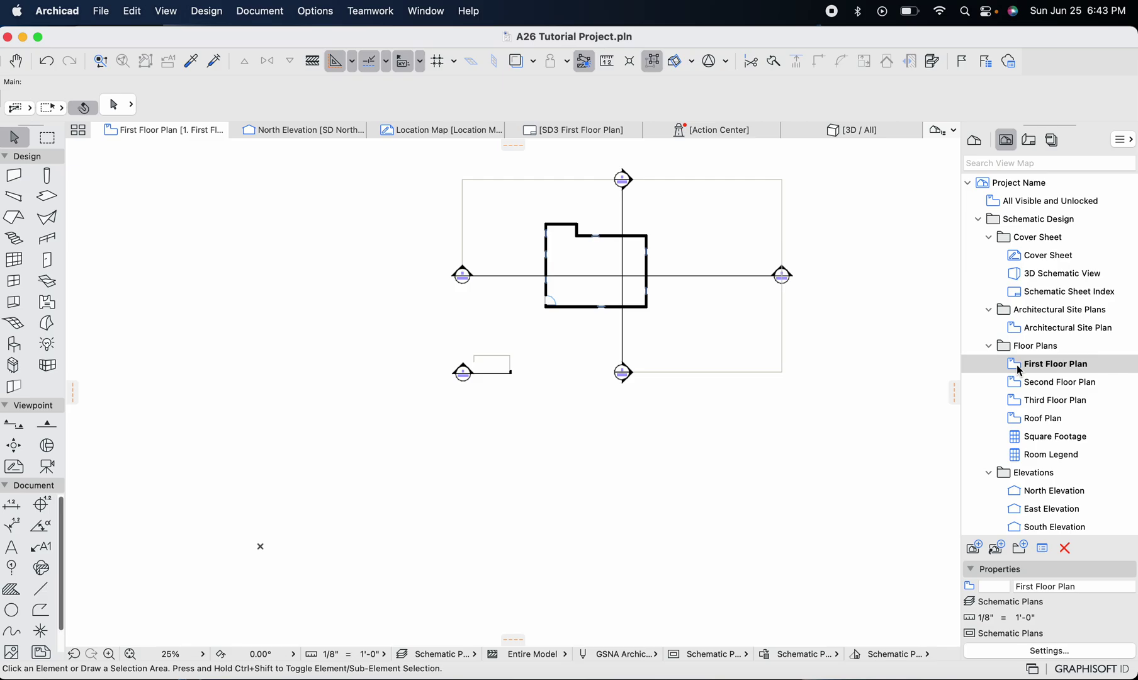
# Switch the Navigator to the Project Map, review its Stories group, and open the 1. First Floor story
pyautogui.click(974, 142)
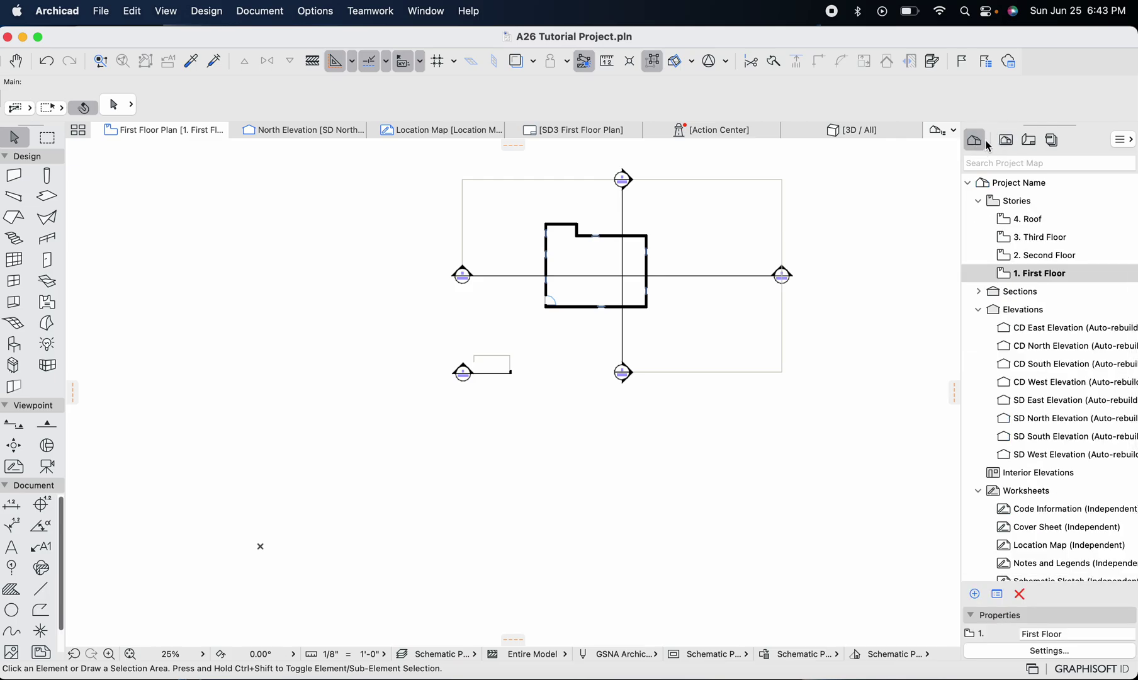
pyautogui.scroll(2, 1007, 220)
pyautogui.click(978, 203)
pyautogui.click(978, 203)
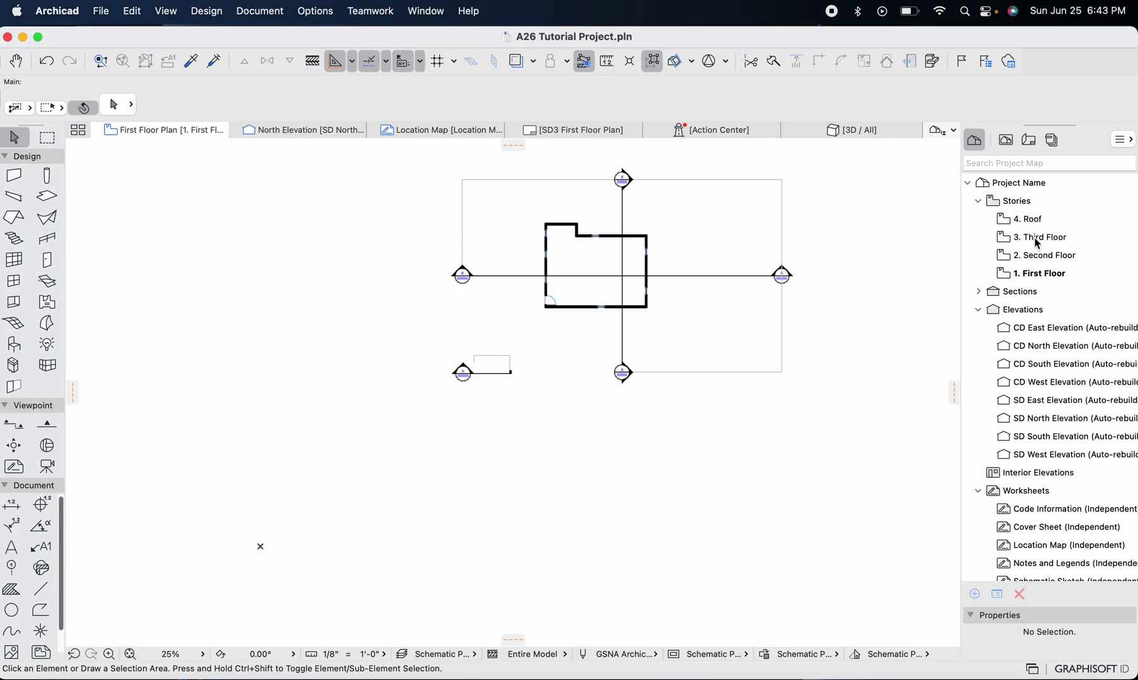
pyautogui.doubleClick(1028, 273)
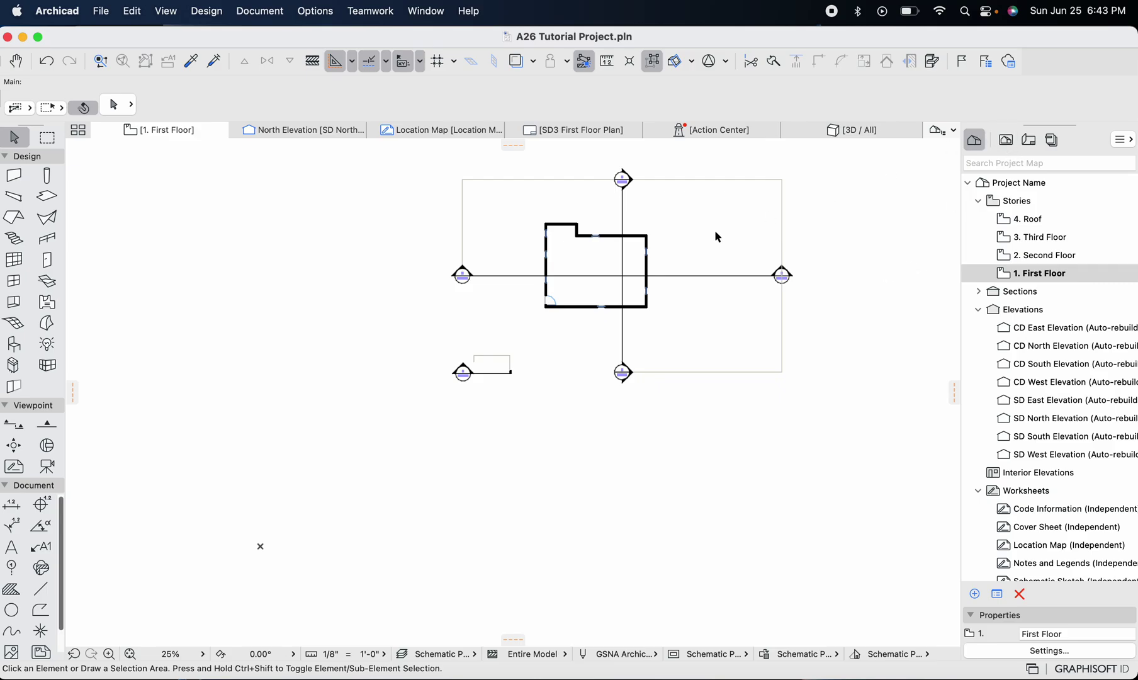
pyautogui.scroll(2, 717, 237)
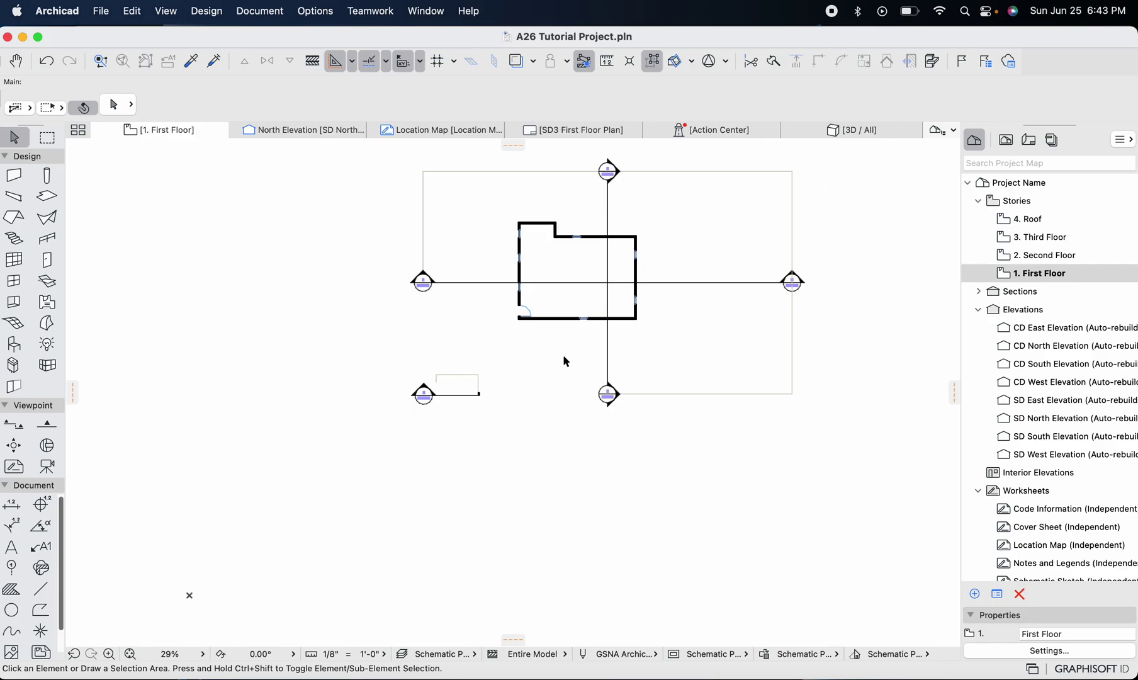
# Set the First Floor story's layer combination to All Visible and Unlocked and examine the dimensions and markers around the building
pyautogui.click(433, 655)
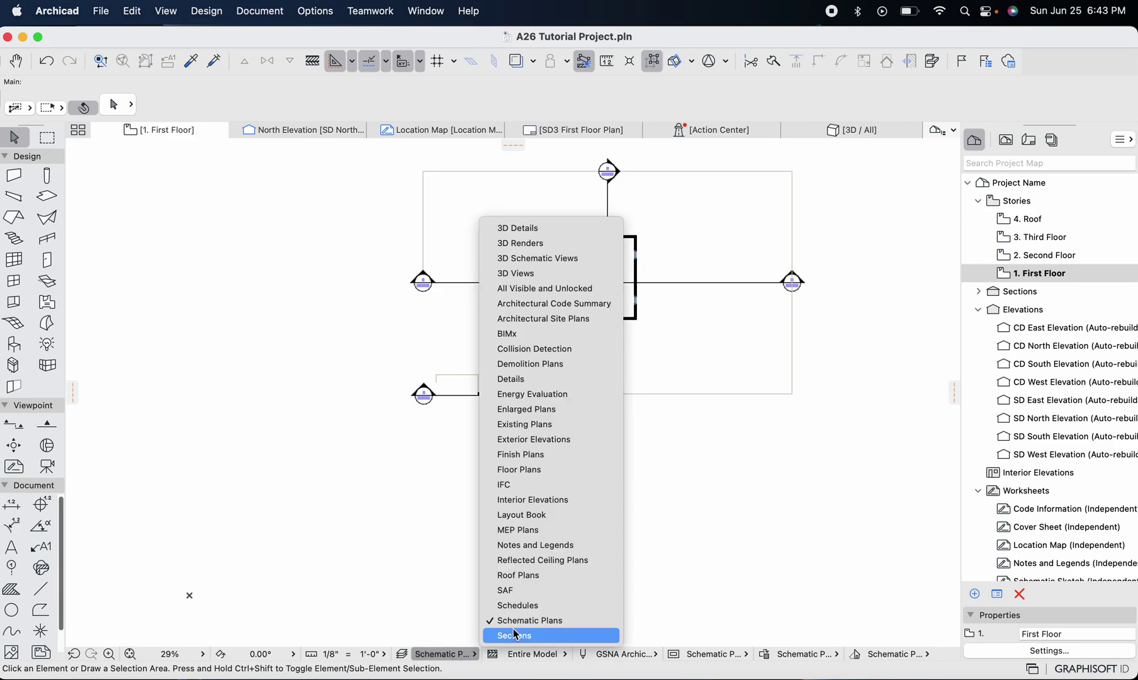
pyautogui.click(543, 290)
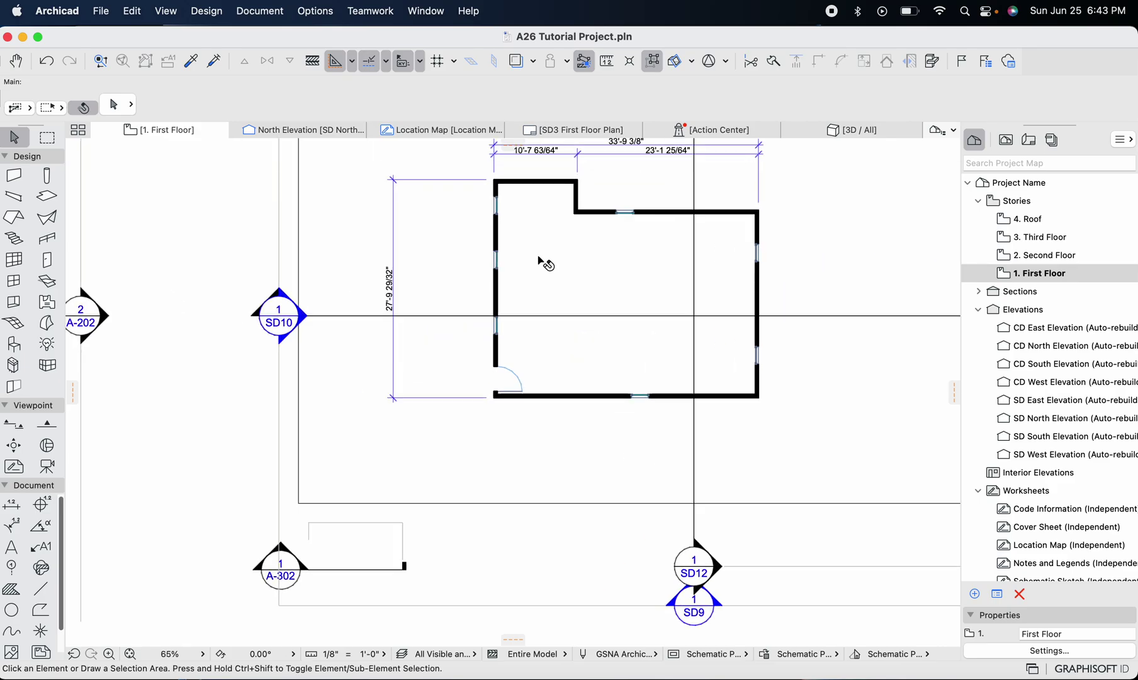
pyautogui.scroll(3, 540, 259)
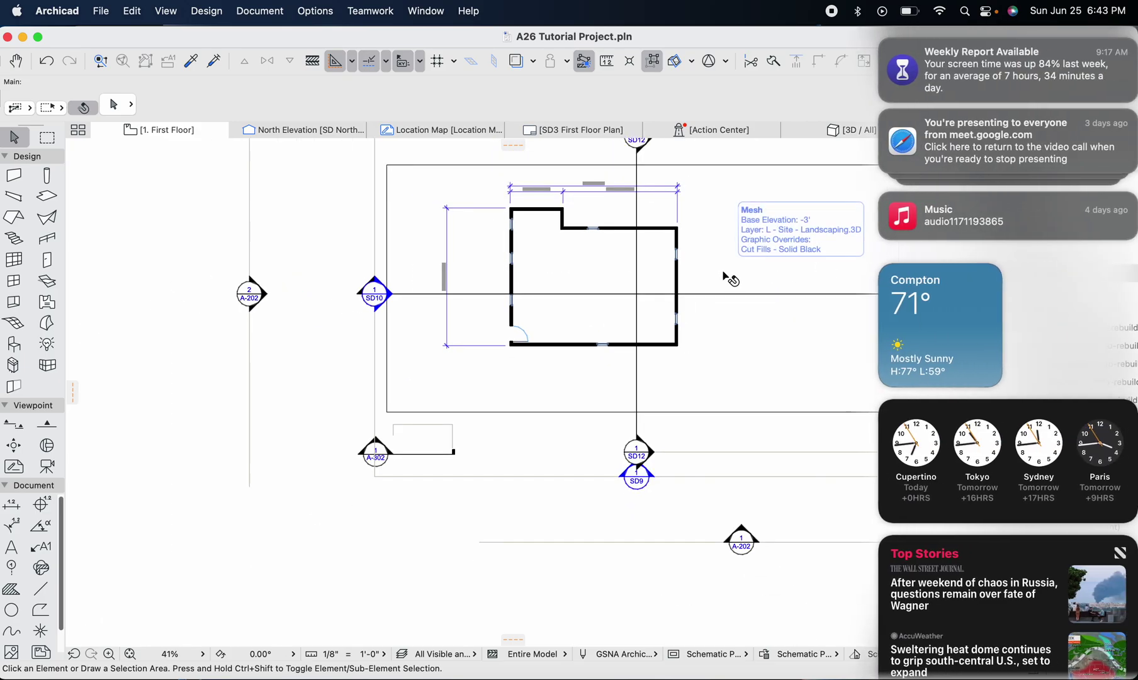
pyautogui.hscroll(3, 730, 278)
pyautogui.scroll(2, 730, 279)
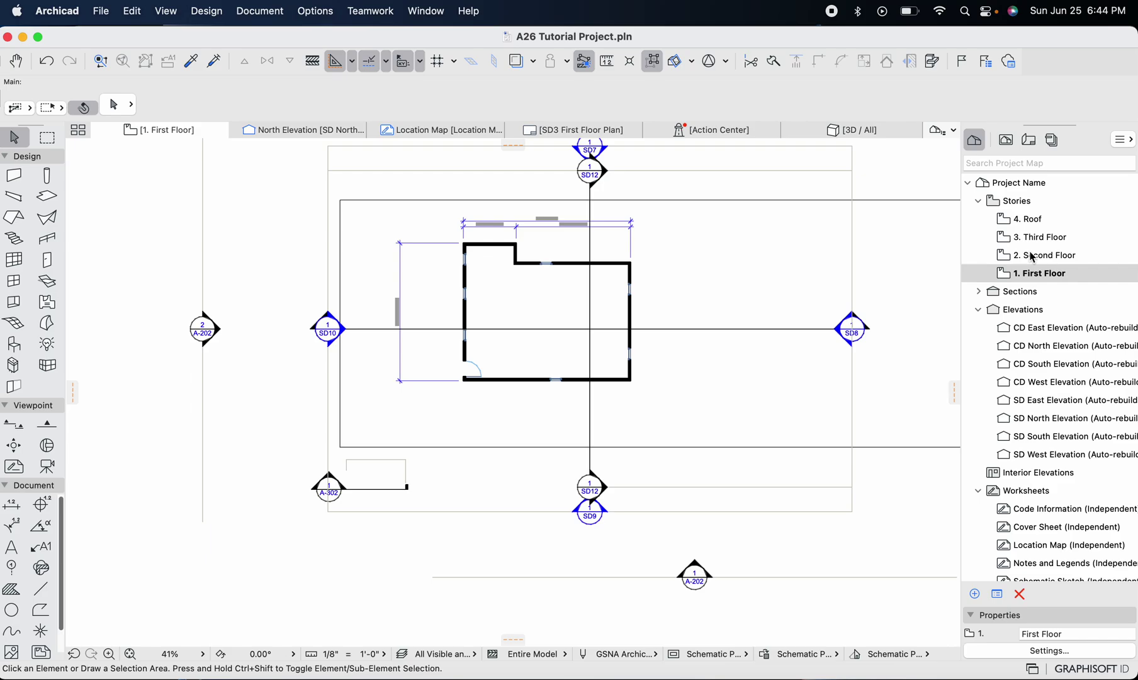
# Open Story Settings for the First Floor, review the stories' names, elevations and heights, and cancel the dialog
pyautogui.rightClick(1027, 277)
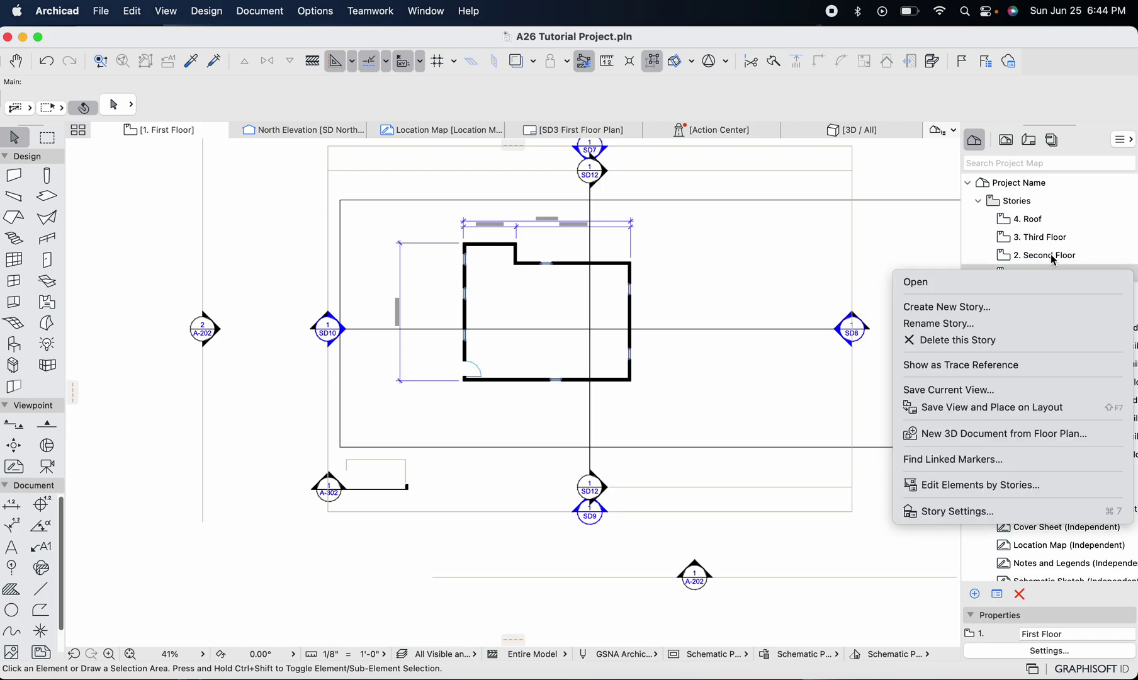
pyautogui.click(968, 511)
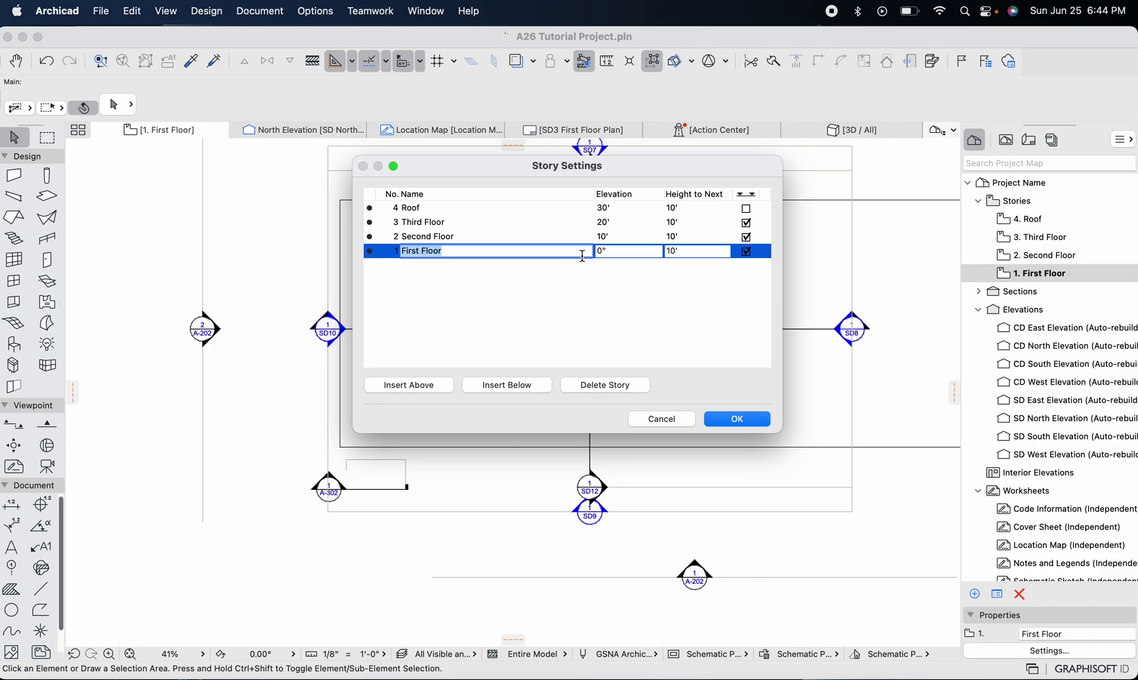
pyautogui.click(597, 250)
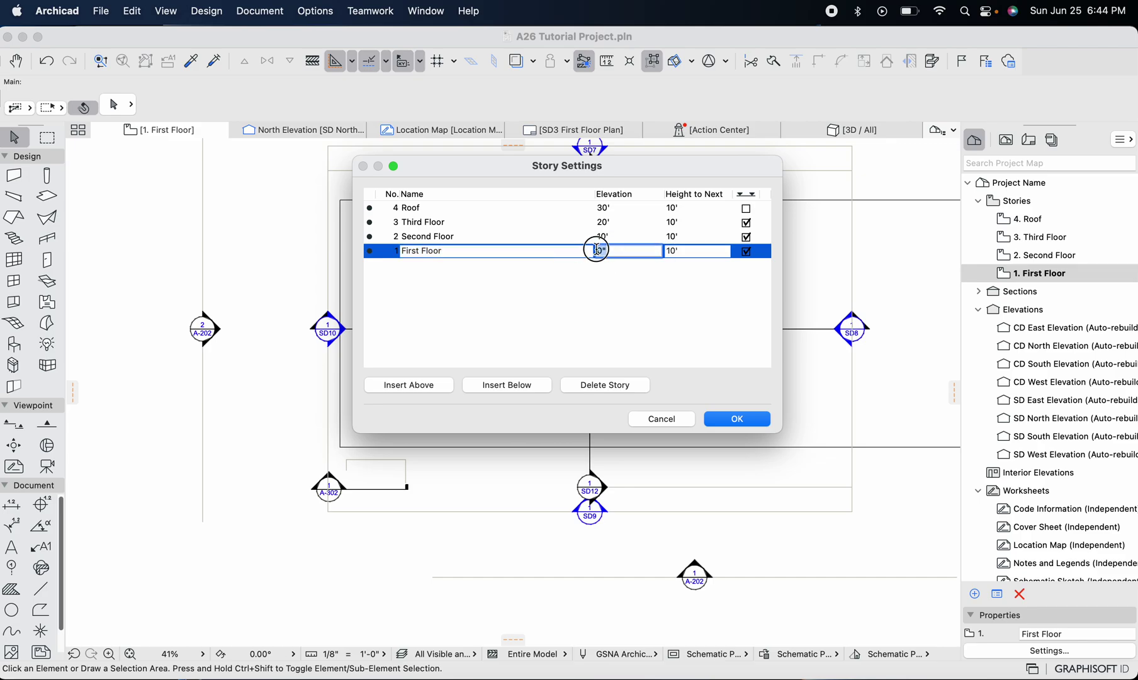
pyautogui.click(616, 252)
pyautogui.click(665, 422)
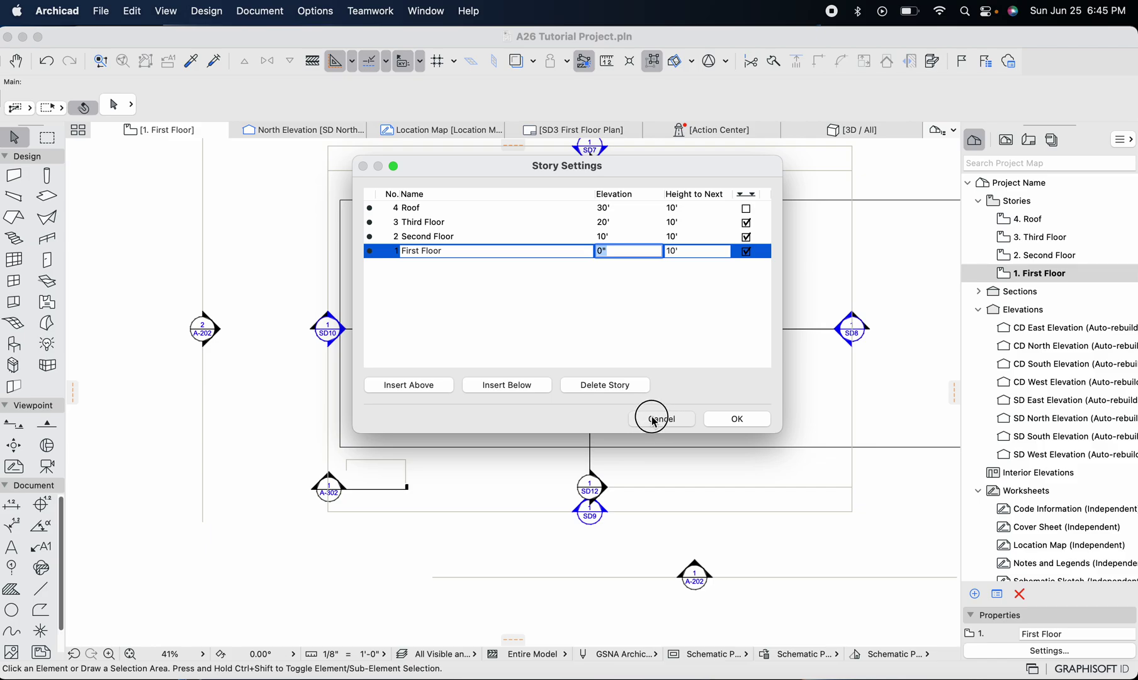
pyautogui.click(655, 419)
# Expand the Project Map's Sections group, open Building Section A, and examine how the building's walls and floor are displayed
pyautogui.click(978, 291)
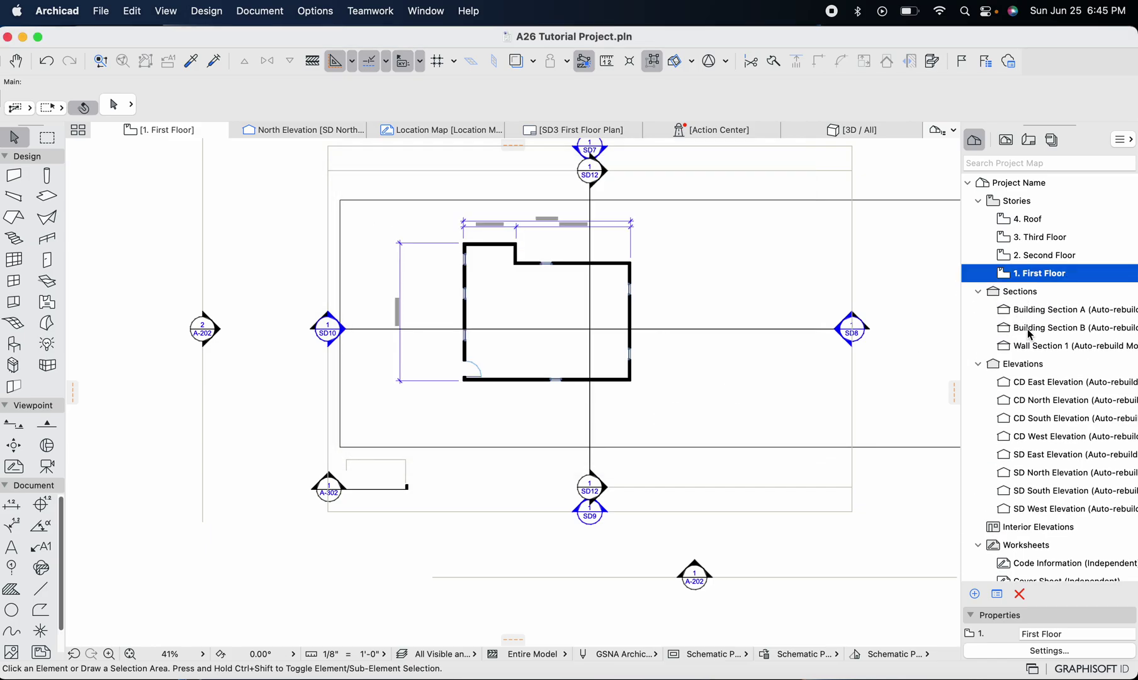
pyautogui.scroll(-1, 1031, 315)
pyautogui.scroll(-1, 1032, 305)
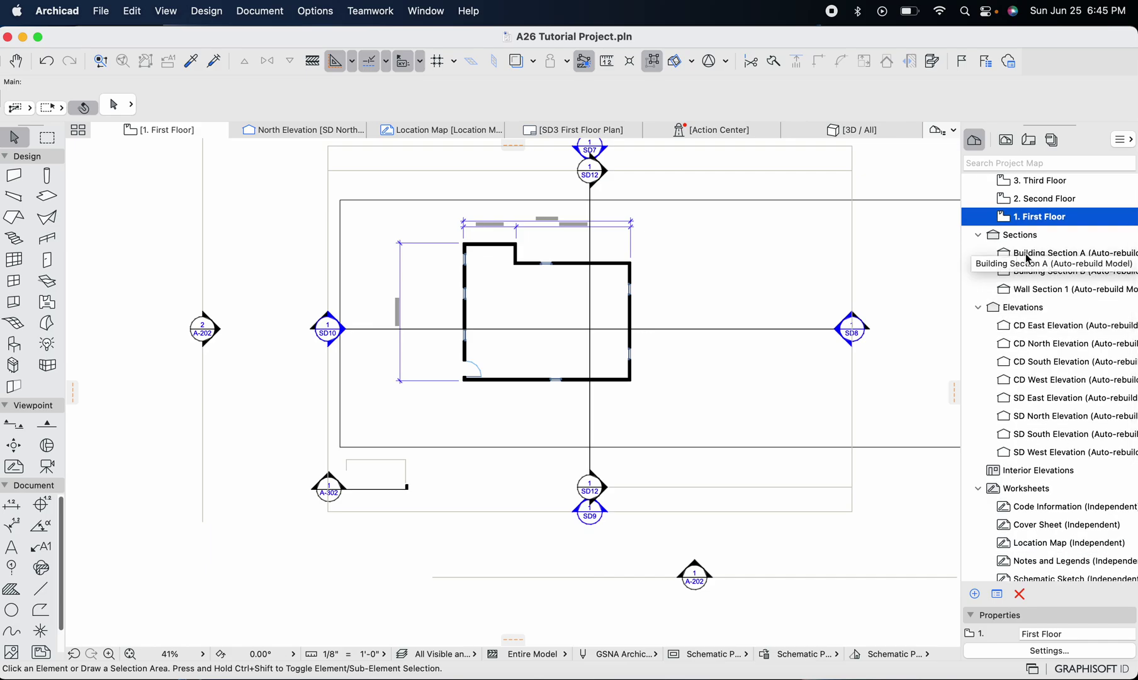
pyautogui.scroll(1, 495, 249)
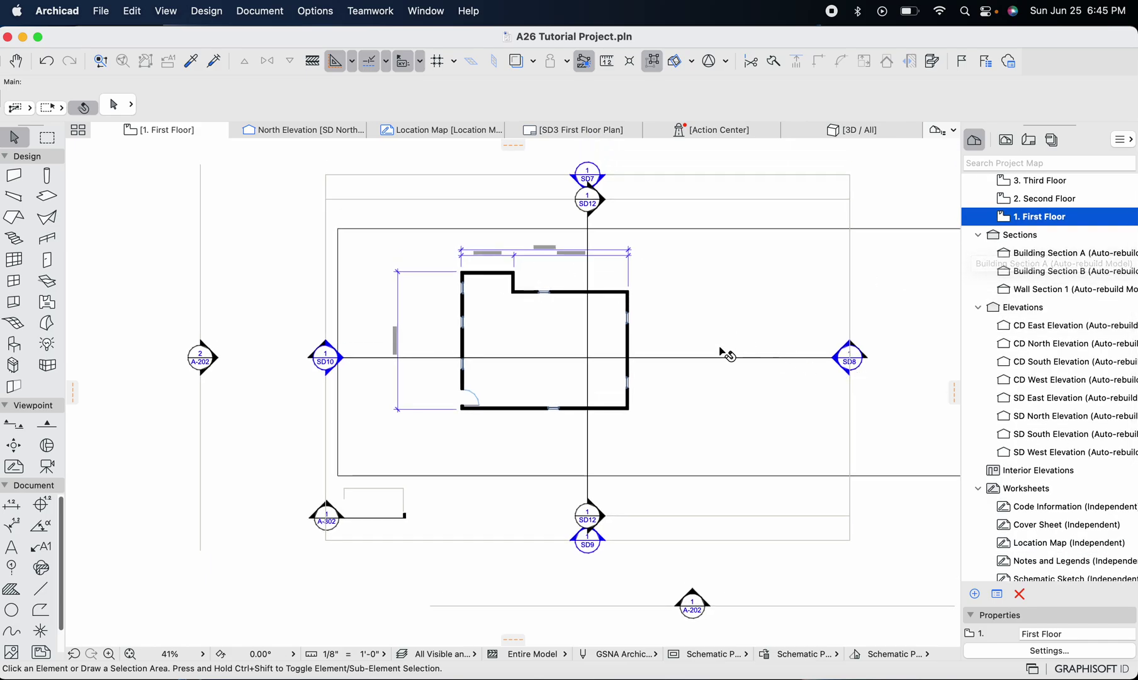
pyautogui.doubleClick(1075, 253)
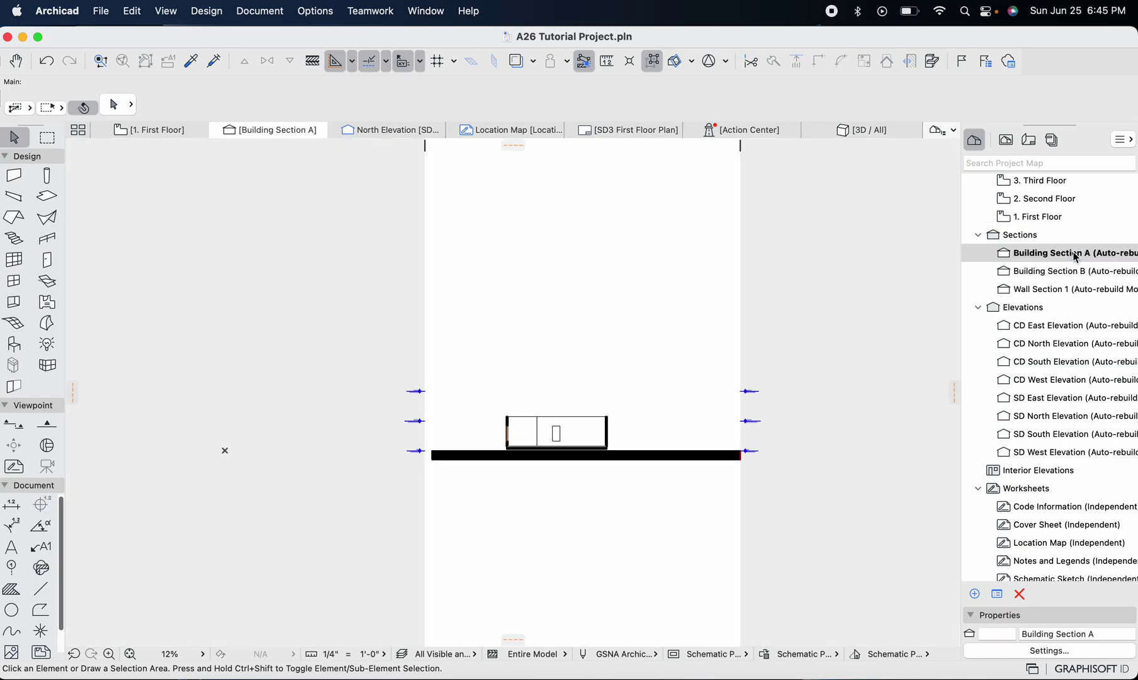
pyautogui.scroll(5, 570, 435)
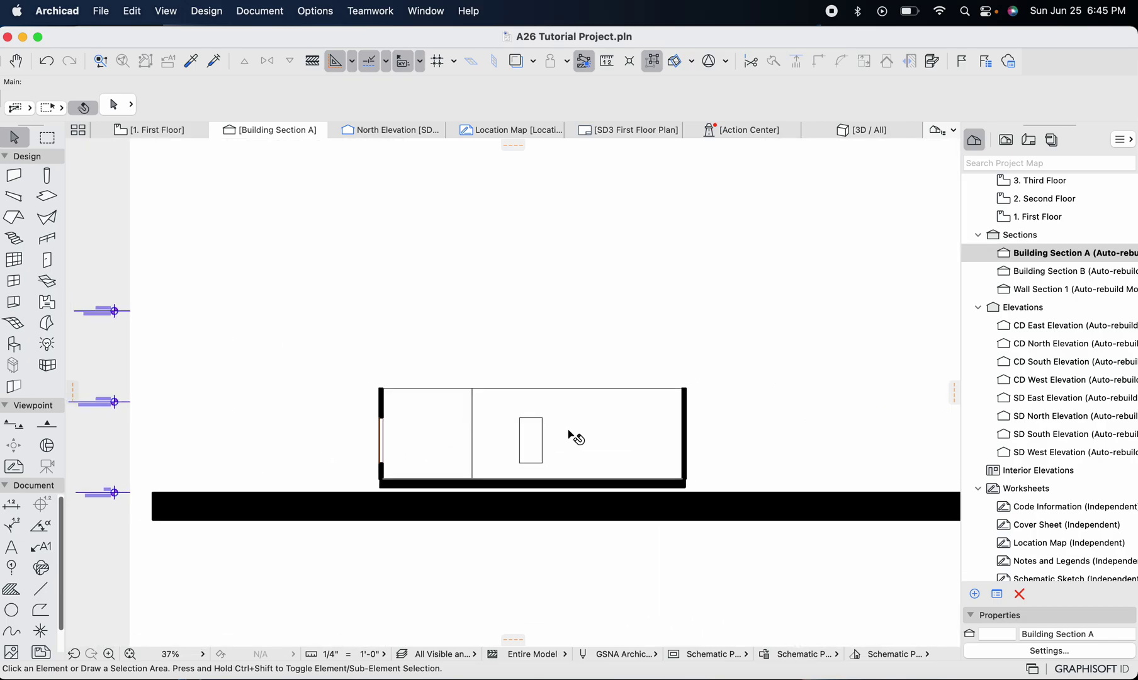
pyautogui.hscroll(3, 571, 436)
pyautogui.scroll(3, 587, 473)
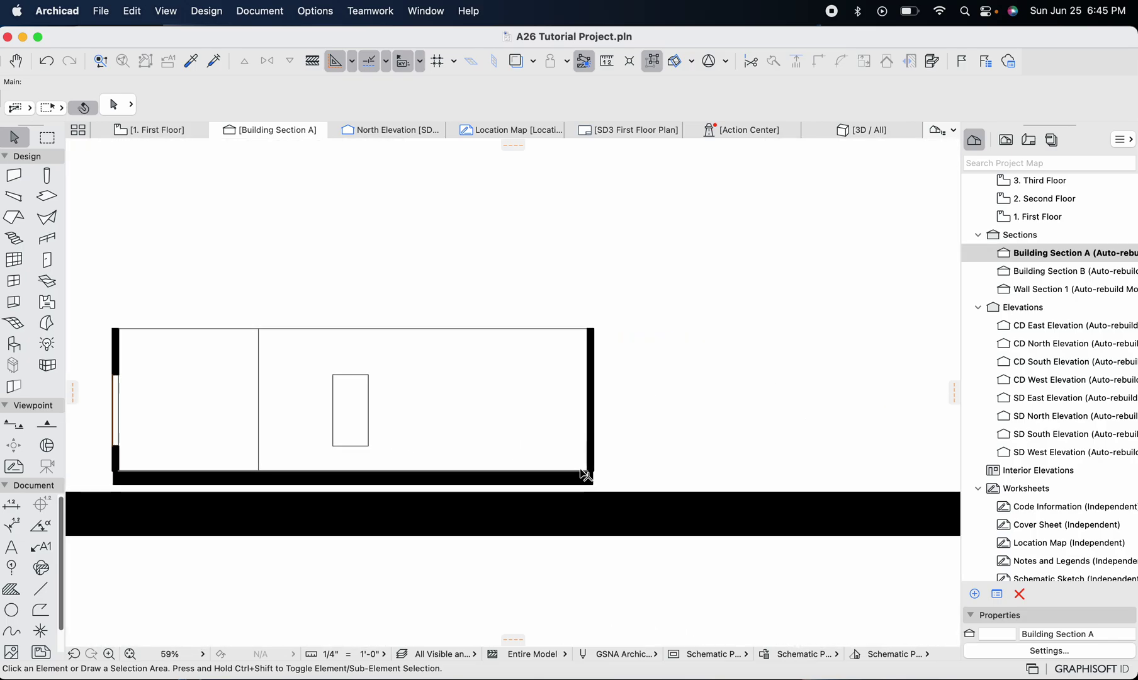
pyautogui.scroll(-4, 586, 473)
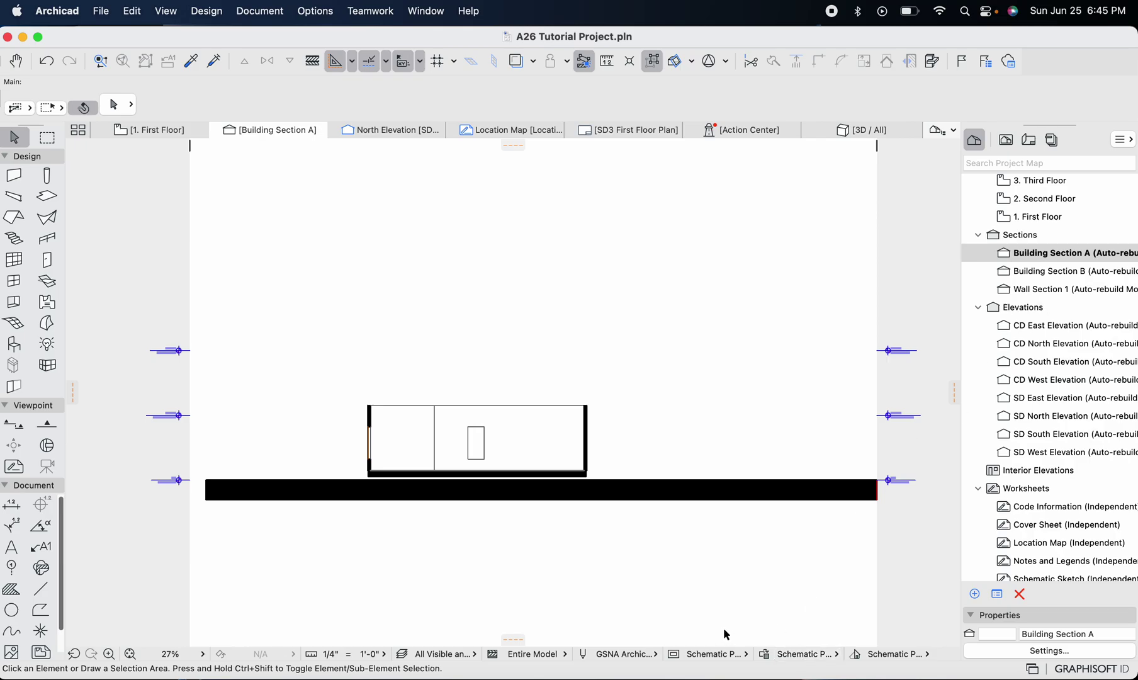
# Open the All Visible and Unlocked view from the View Map, and reopen Building Section A from the Project Map
pyautogui.click(1006, 140)
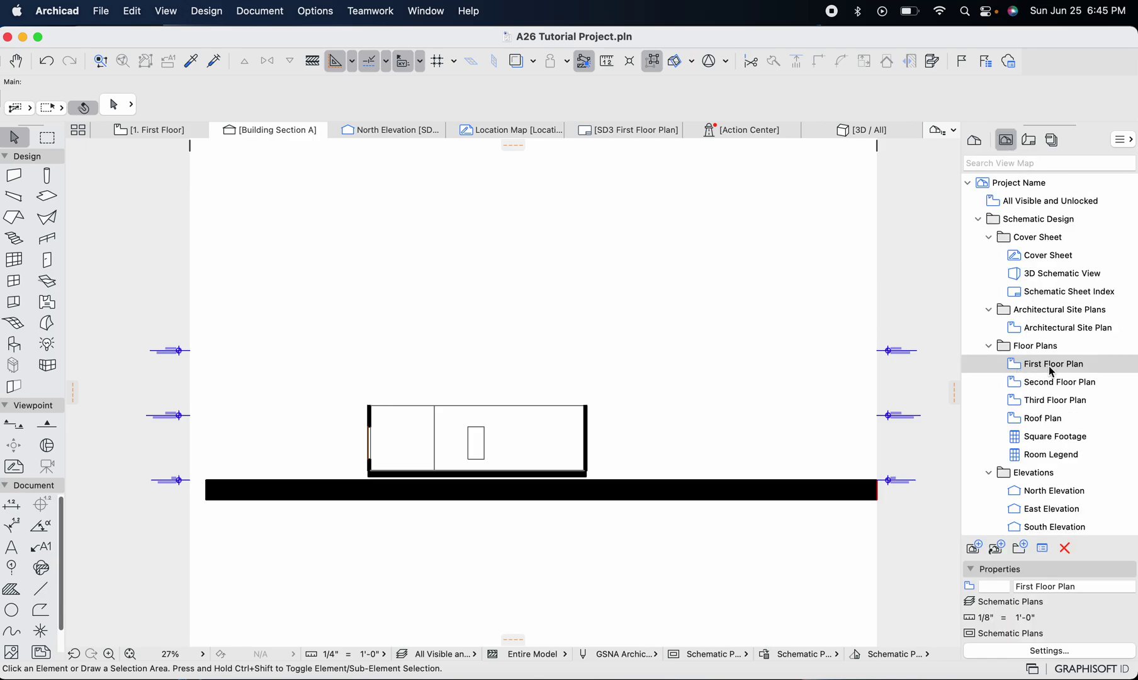
pyautogui.doubleClick(1048, 204)
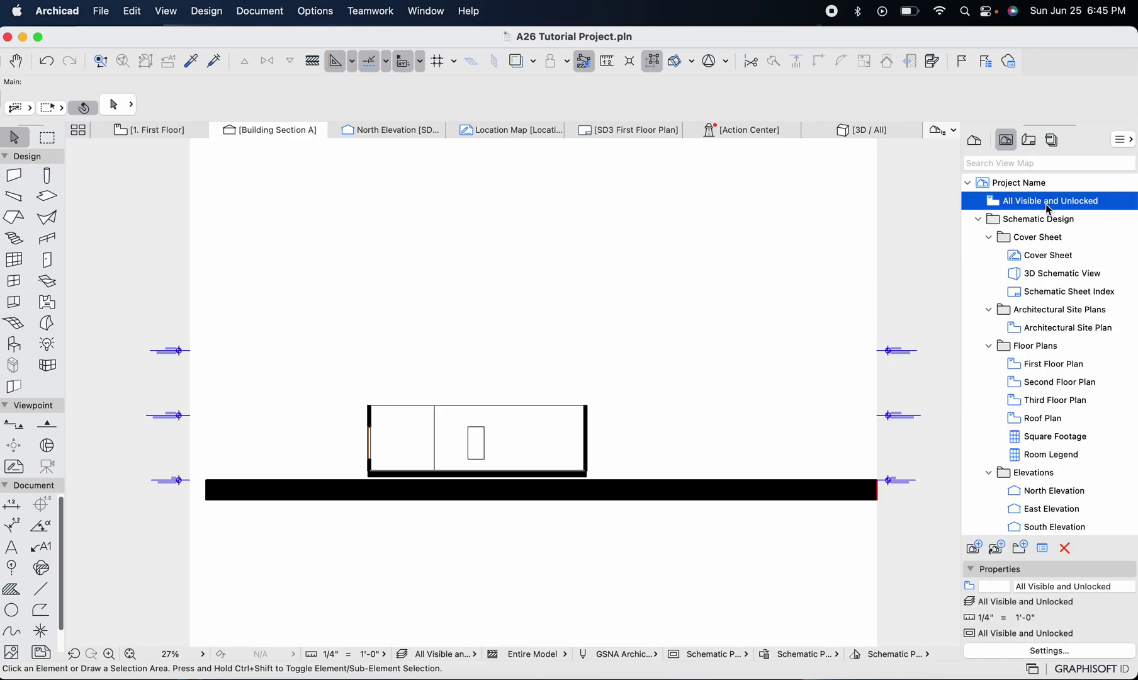
pyautogui.click(974, 140)
pyautogui.doubleClick(1037, 266)
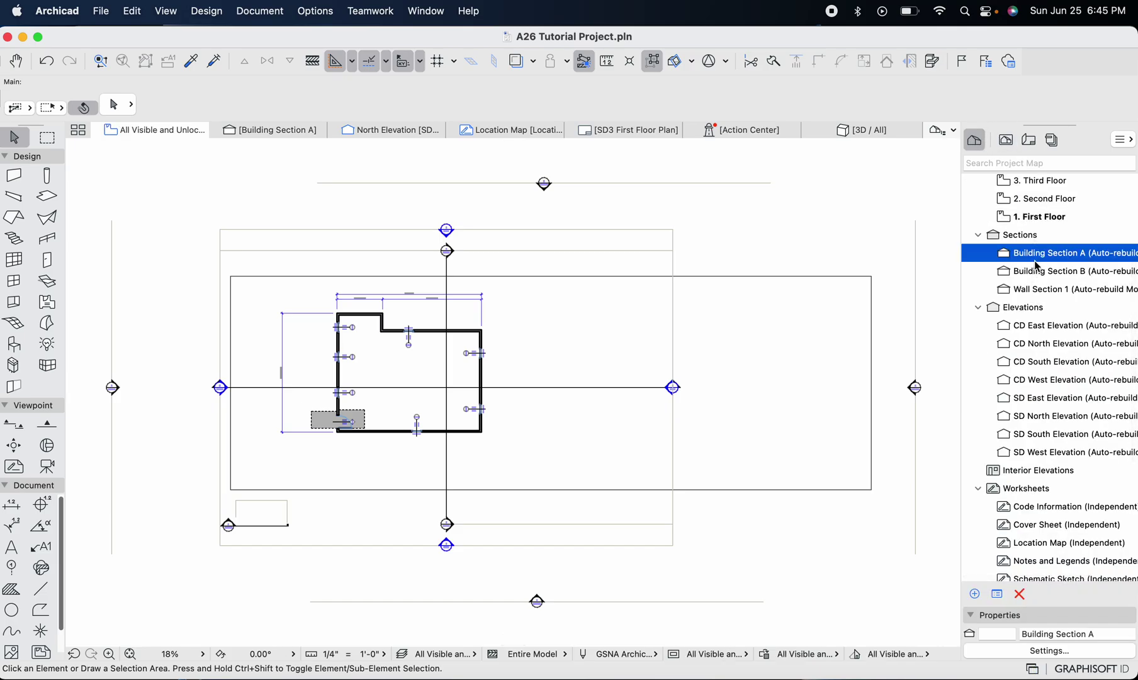
# Examine the walls, window openings, floor slab and hatched site mesh up close in Building Section A
pyautogui.scroll(-3, 448, 445)
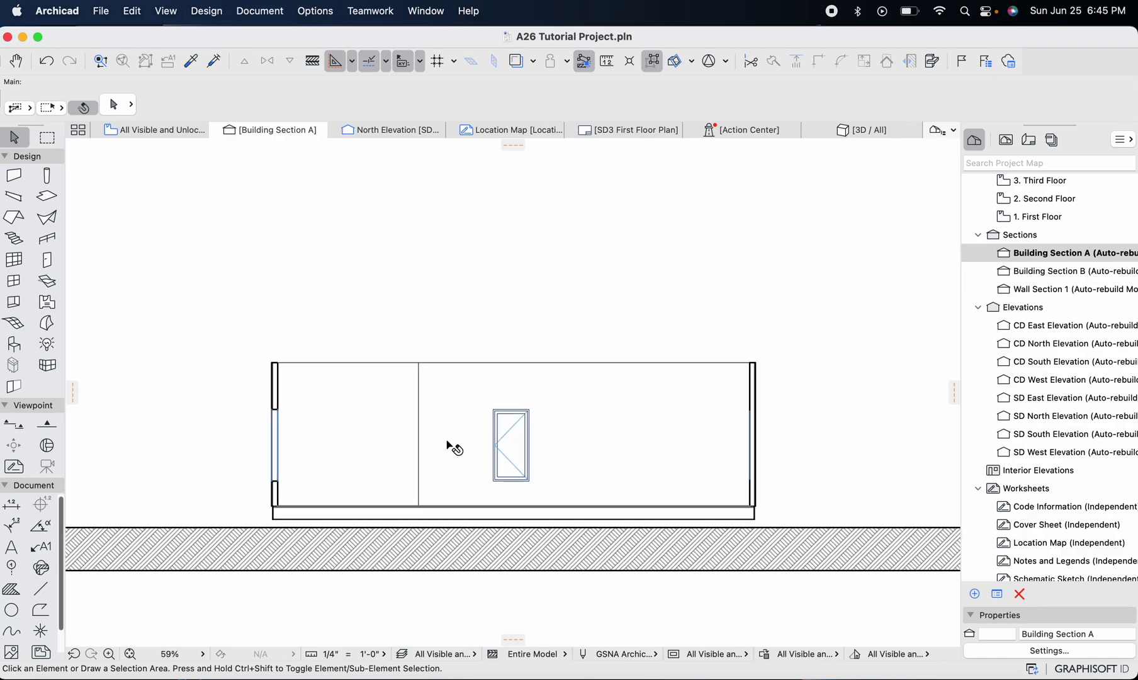
pyautogui.scroll(5, 305, 453)
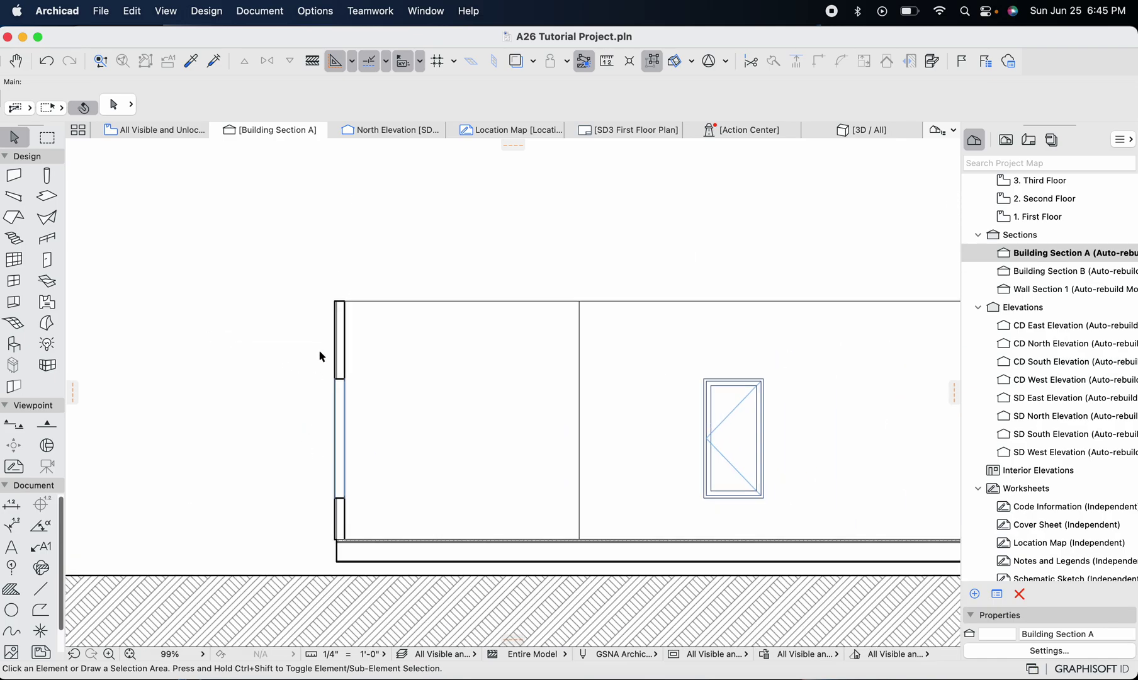
pyautogui.scroll(-3, 323, 440)
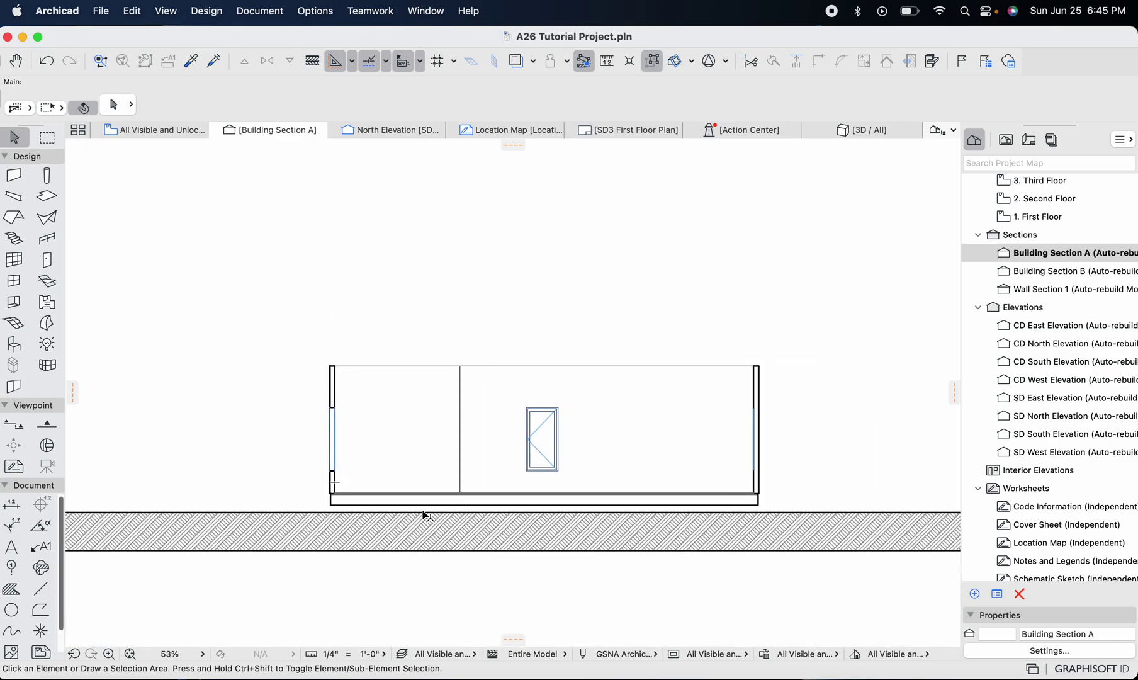
pyautogui.scroll(8, 336, 376)
pyautogui.scroll(-5, 340, 376)
pyautogui.scroll(-3, 342, 380)
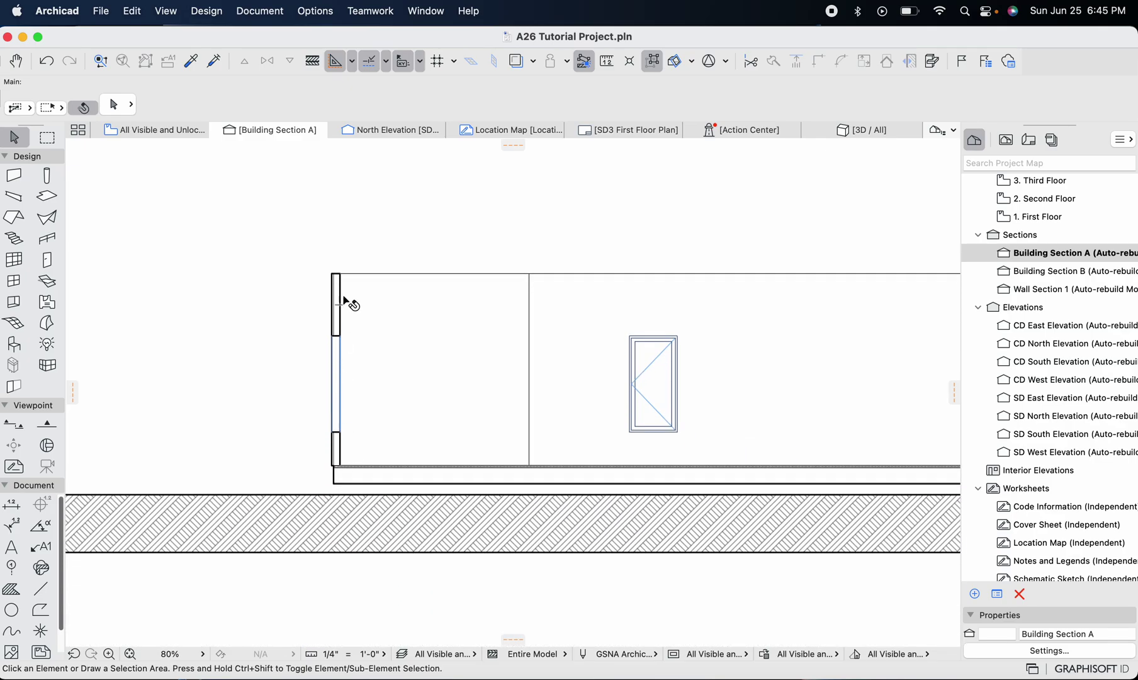
pyautogui.scroll(5, 338, 287)
pyautogui.scroll(-7, 337, 287)
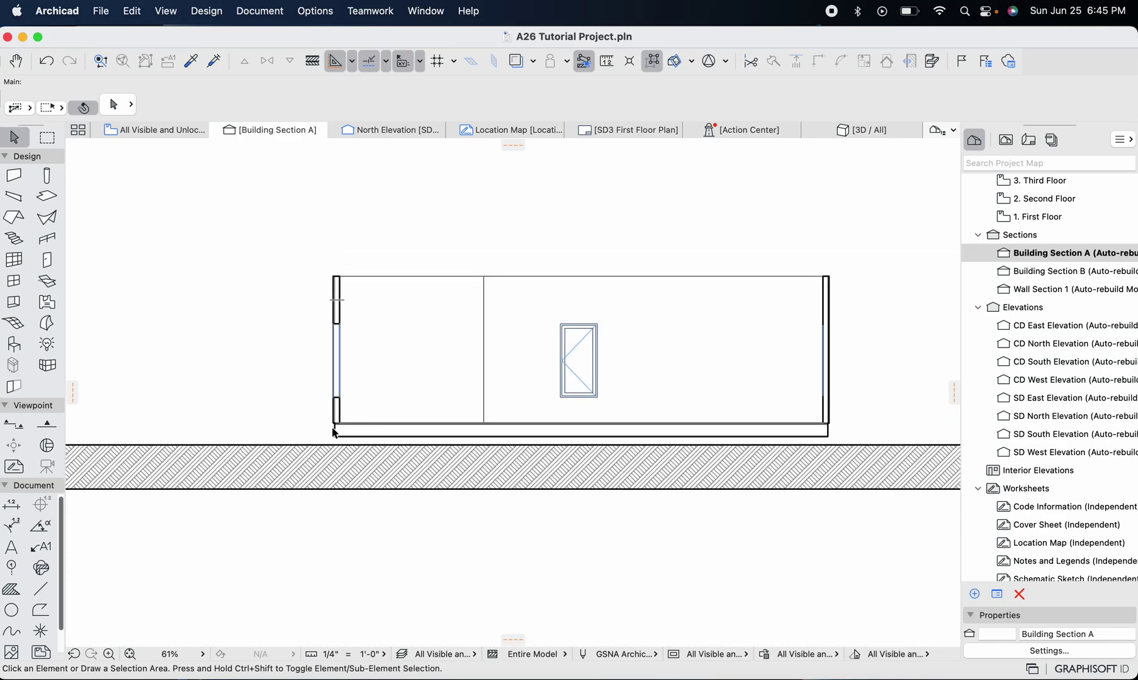
pyautogui.scroll(8, 395, 490)
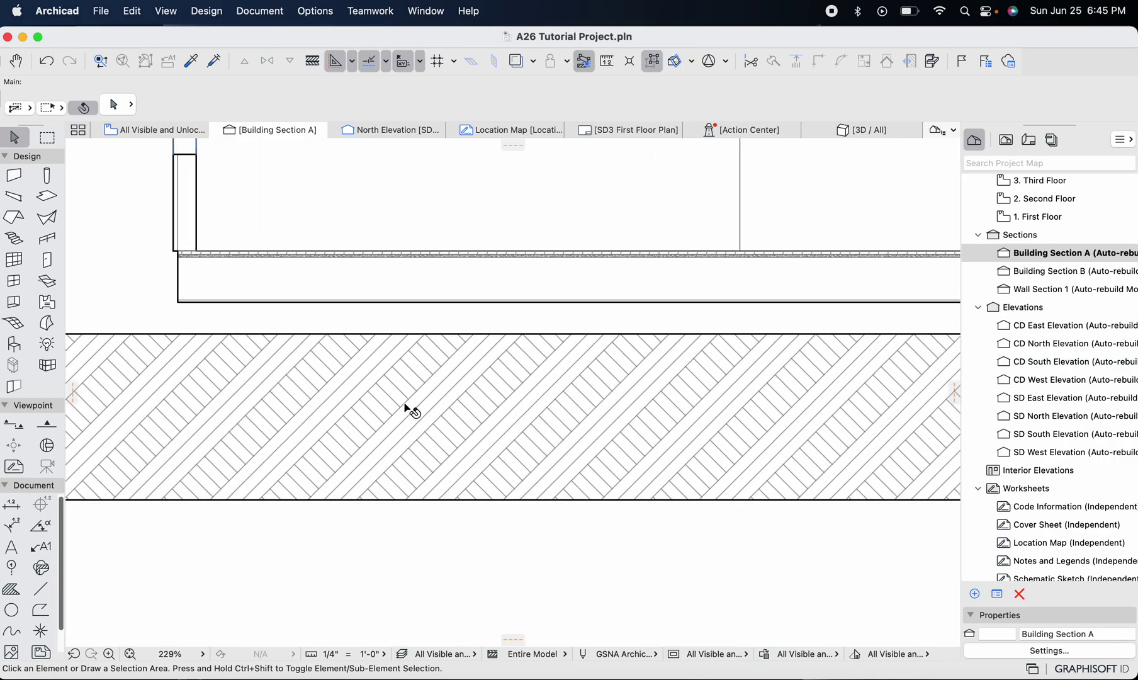
pyautogui.scroll(-4, 355, 367)
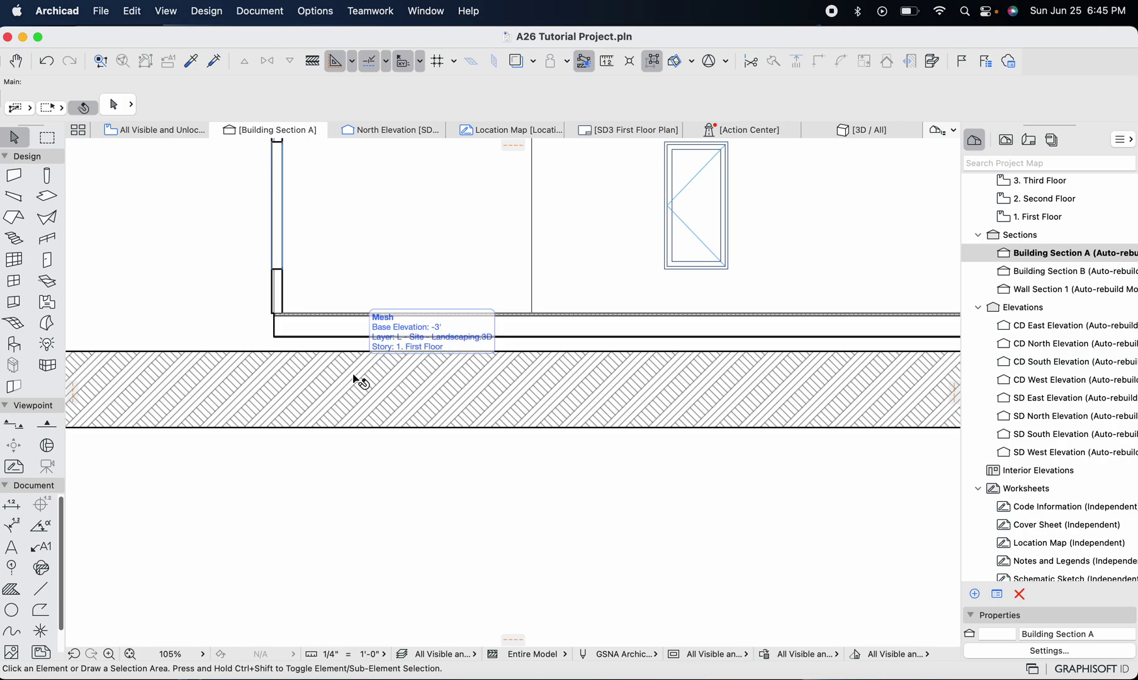
pyautogui.scroll(-3, 356, 385)
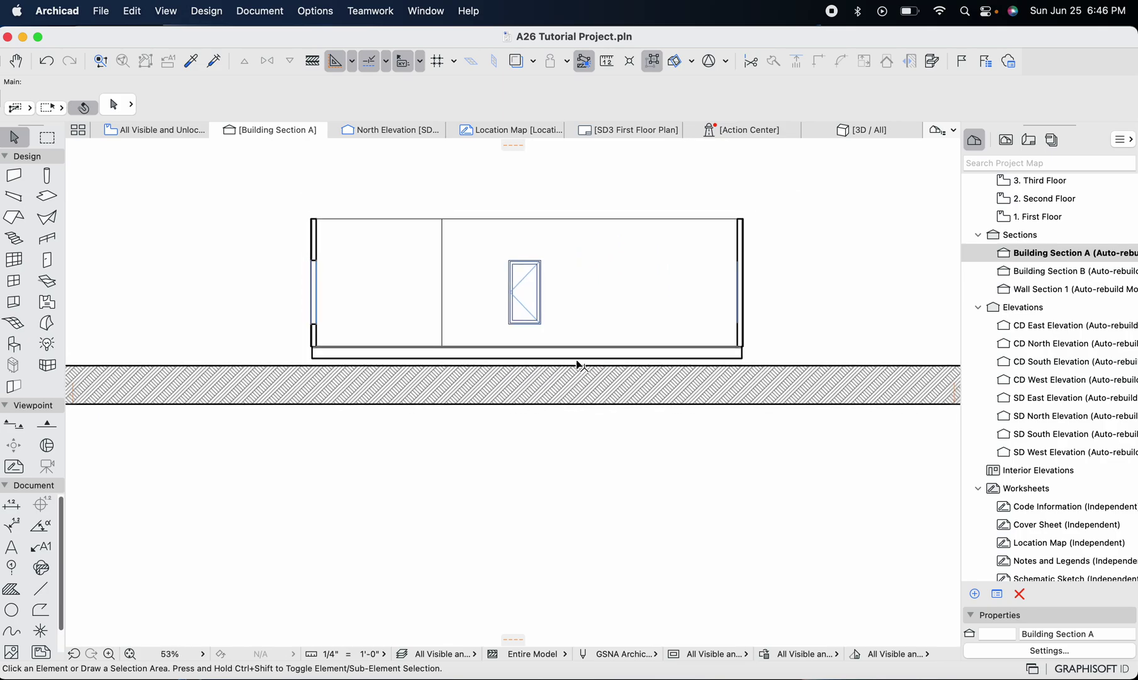
pyautogui.scroll(1, 579, 365)
pyautogui.scroll(-1, 1039, 296)
# Collapse the Stories group, review the View Map, Layout Book and Publisher PDF set in turn, and return to the Layout Book
pyautogui.scroll(3, 1057, 289)
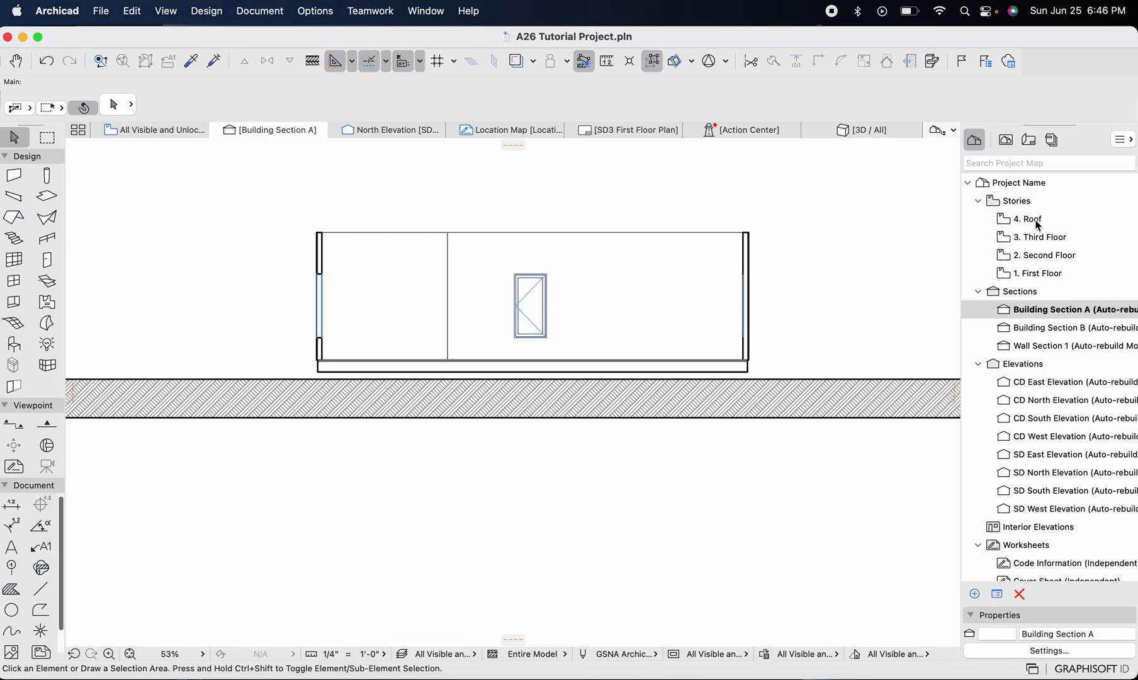
pyautogui.click(978, 201)
pyautogui.click(1007, 142)
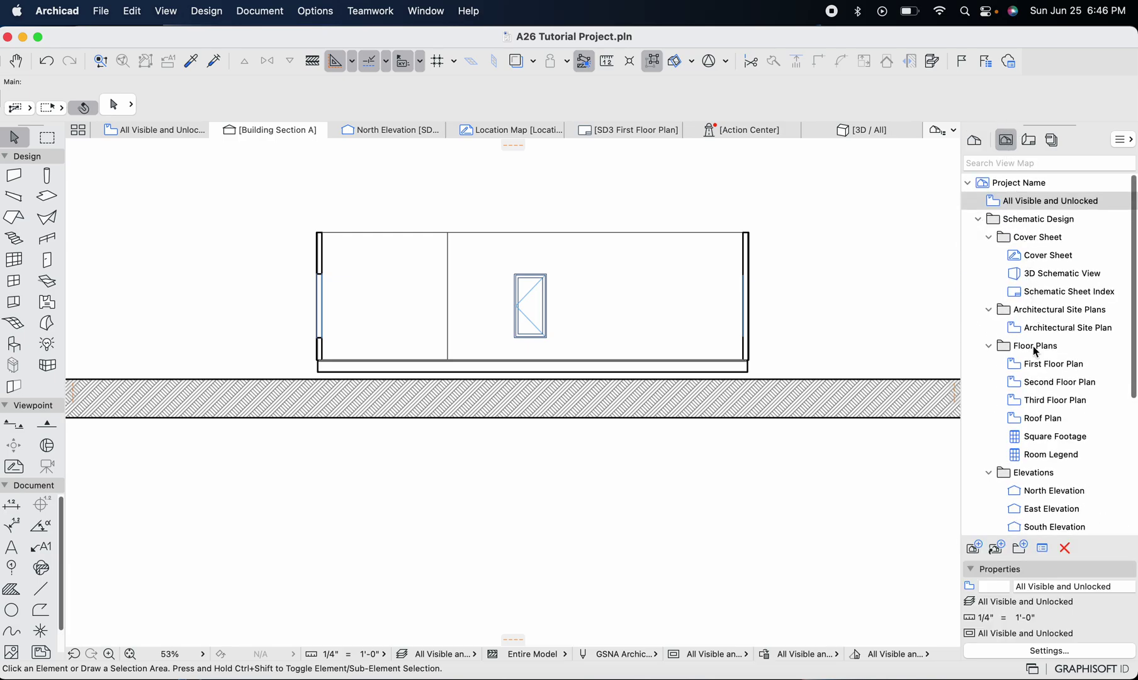
pyautogui.scroll(-2, 1033, 346)
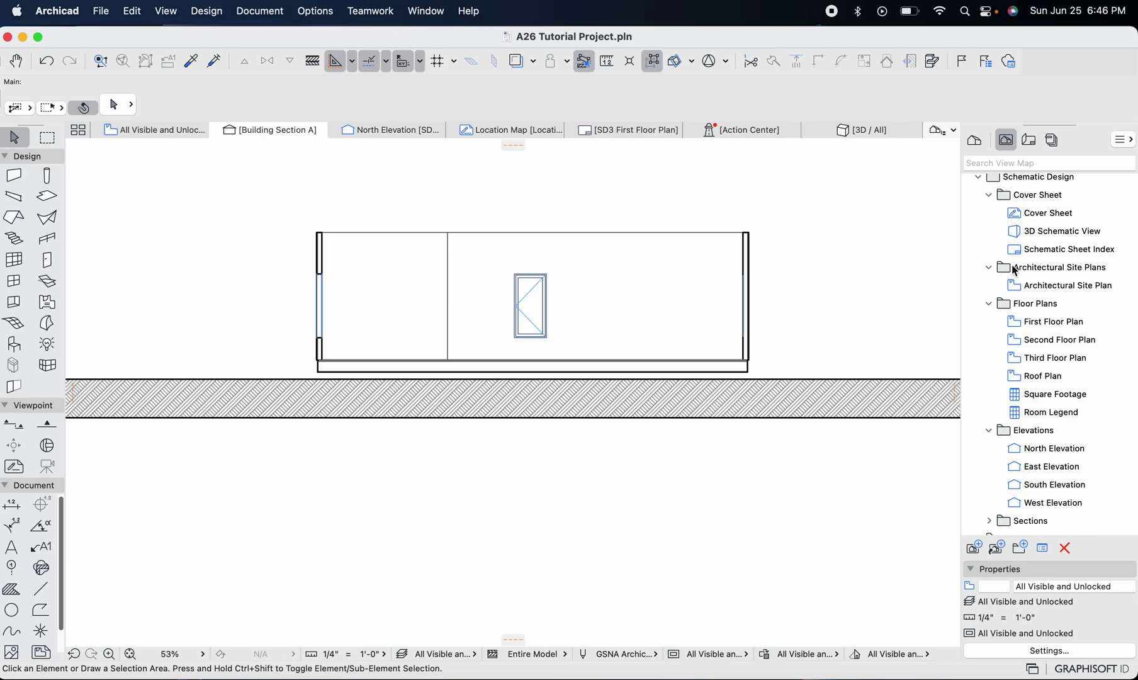
pyautogui.click(1029, 141)
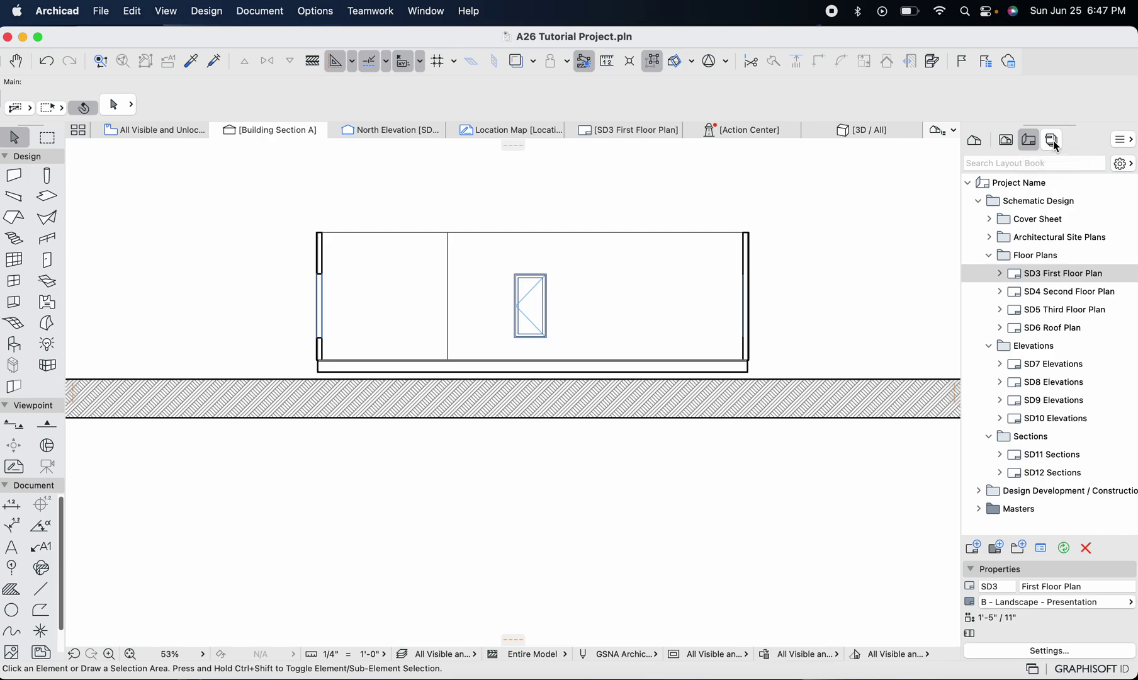
pyautogui.click(1052, 140)
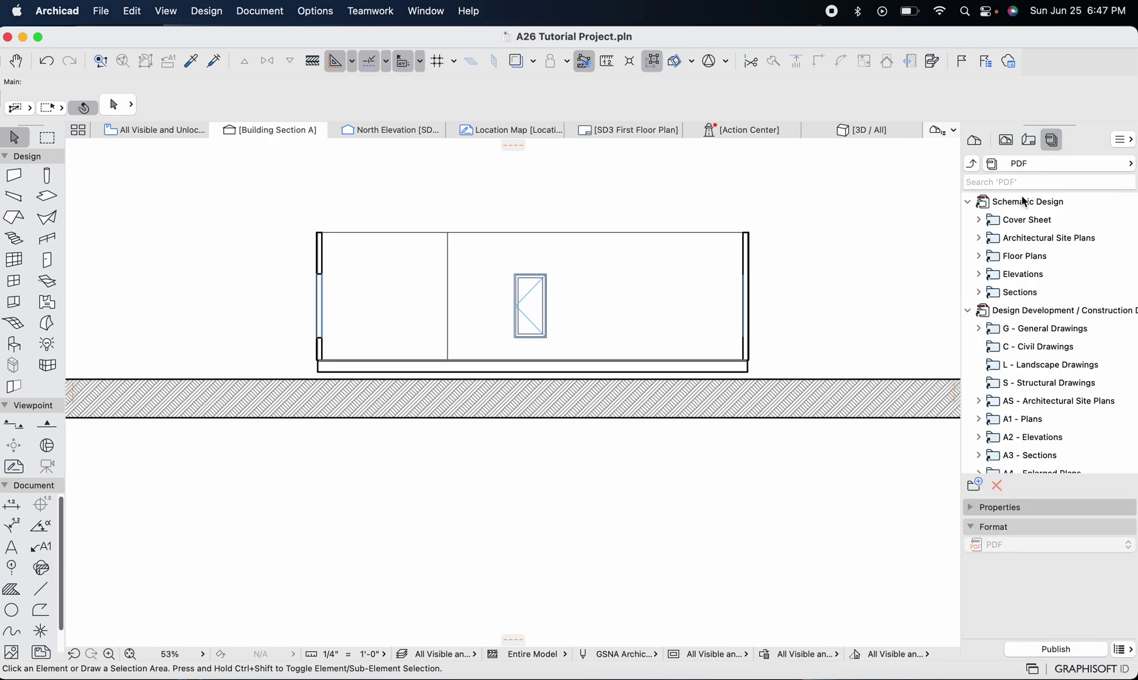
pyautogui.click(1028, 142)
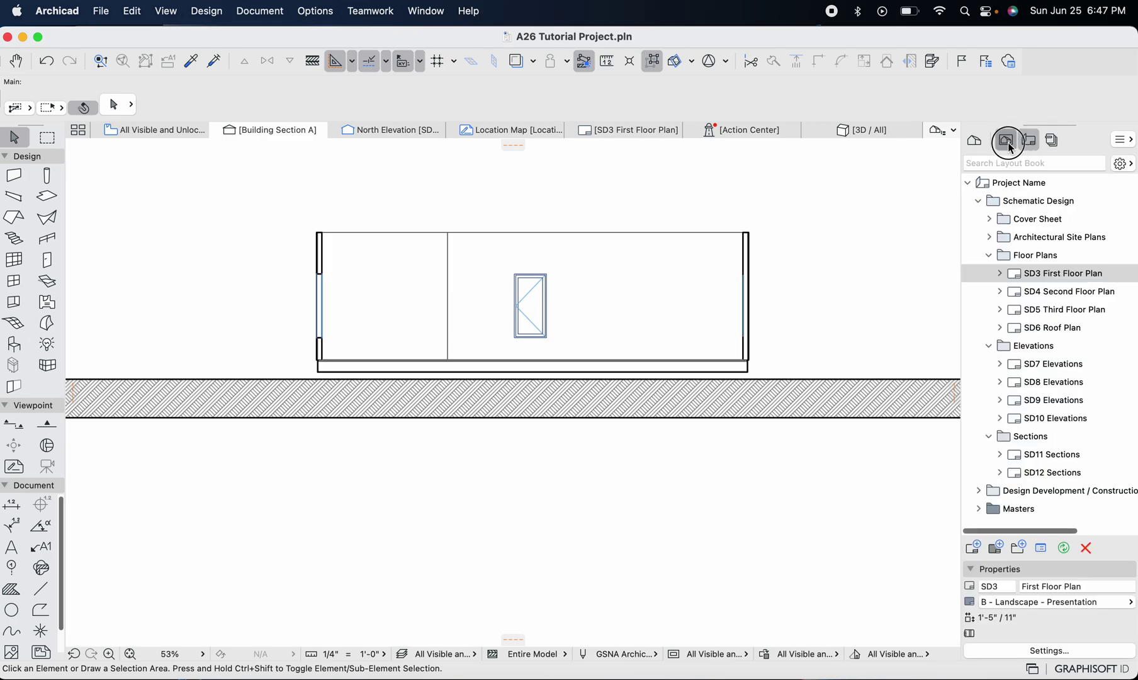